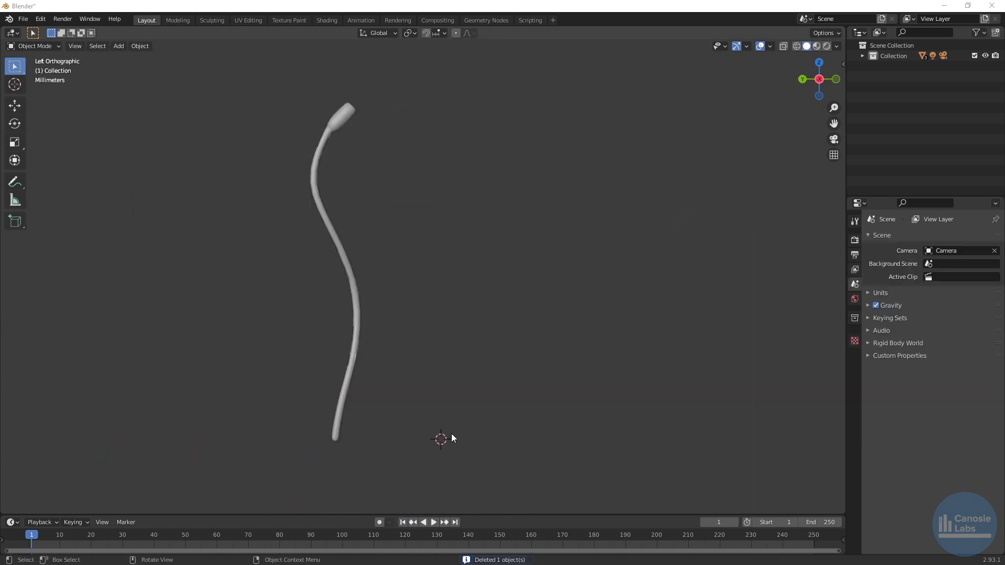
- Add a cube of size 0.000075 m at the 3D cursor as the base of a new stalk
key("shift+a")
mouse_move(431, 353)
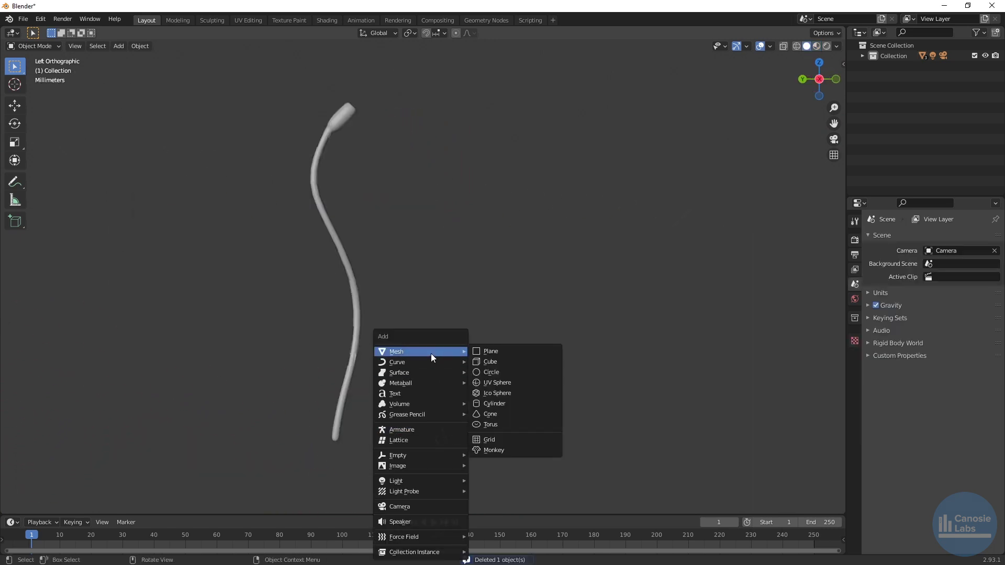
left_click(474, 362)
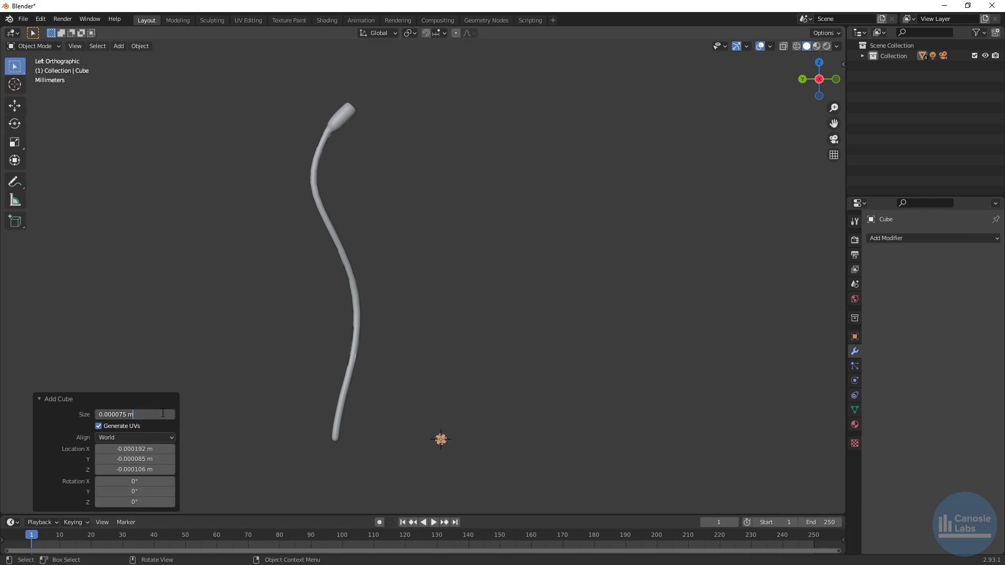
left_click(435, 485)
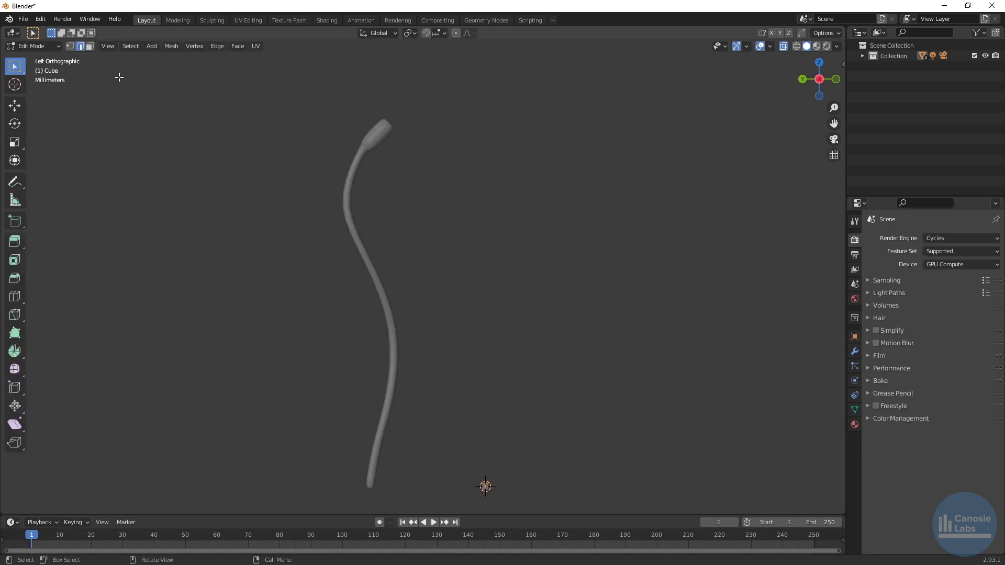
- Stretch the cube into a tall stalk by raising its upper end about 0.00373 m along Z
left_click_drag(446, 440, 516, 485)
key("g")
key("z")
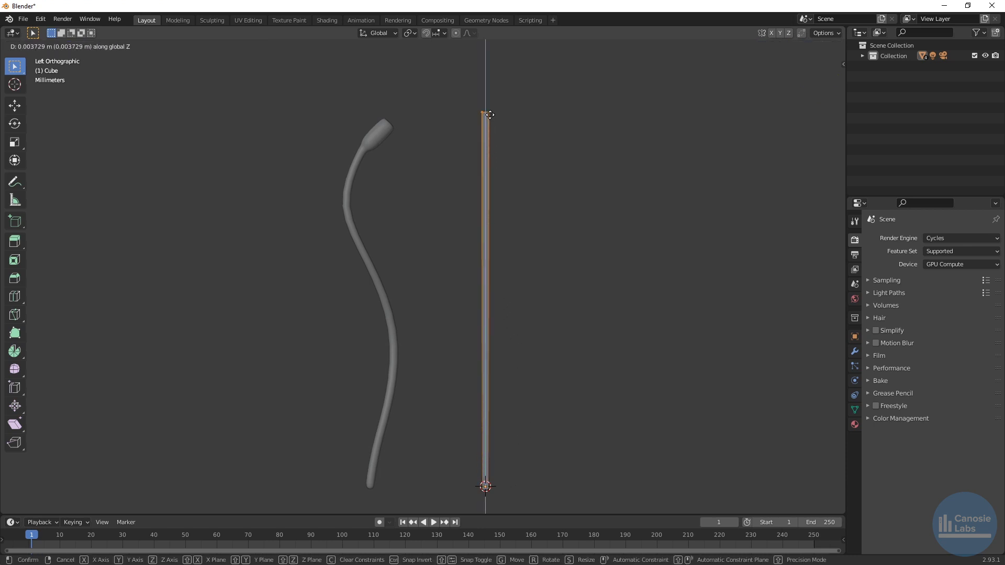
left_click(489, 115)
key("Tab")
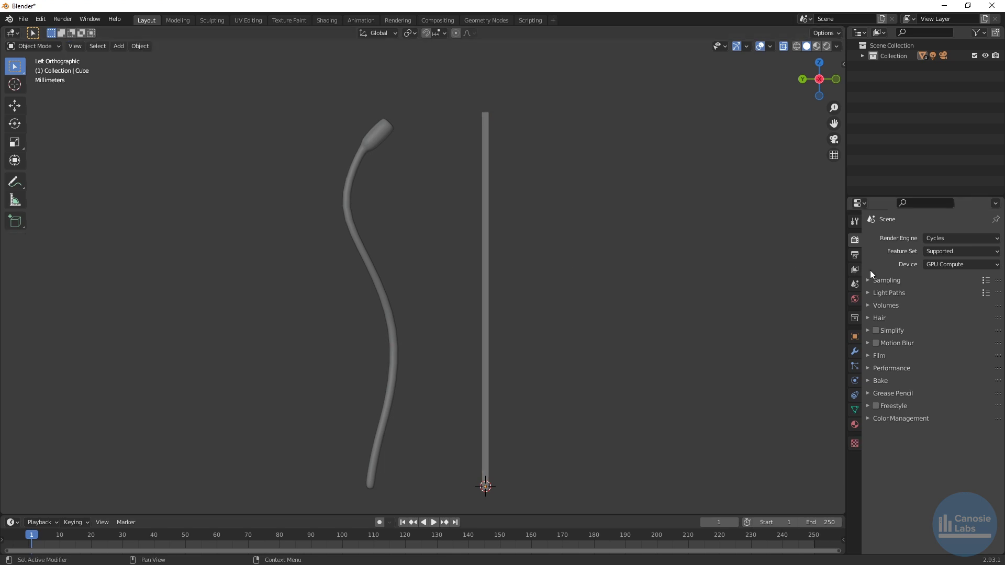
- Add a Subdivision Surface modifier to the stalk with a viewport level of 2
left_click(851, 351)
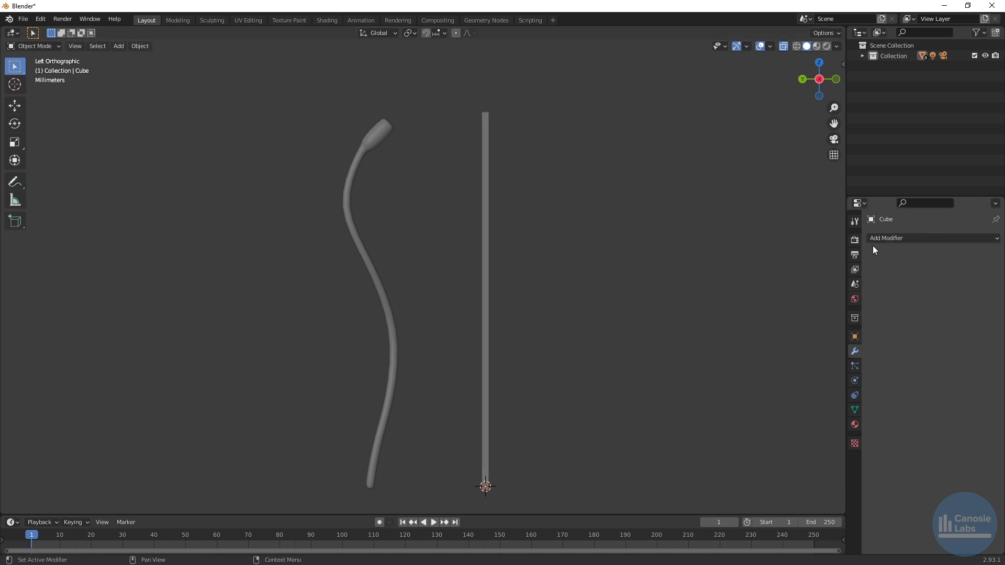
left_click(887, 238)
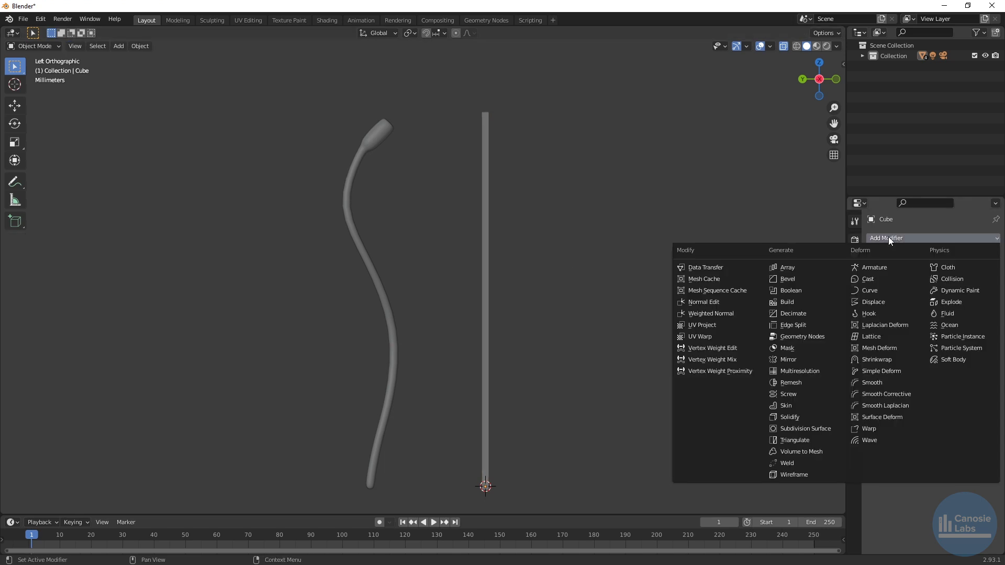
left_click(828, 428)
left_click(985, 286)
- Add two loop cuts to the stalk, one close to its upper end and one close to its lower end
left_click(489, 267)
key("Tab")
key("ctrl+r")
left_click(489, 268)
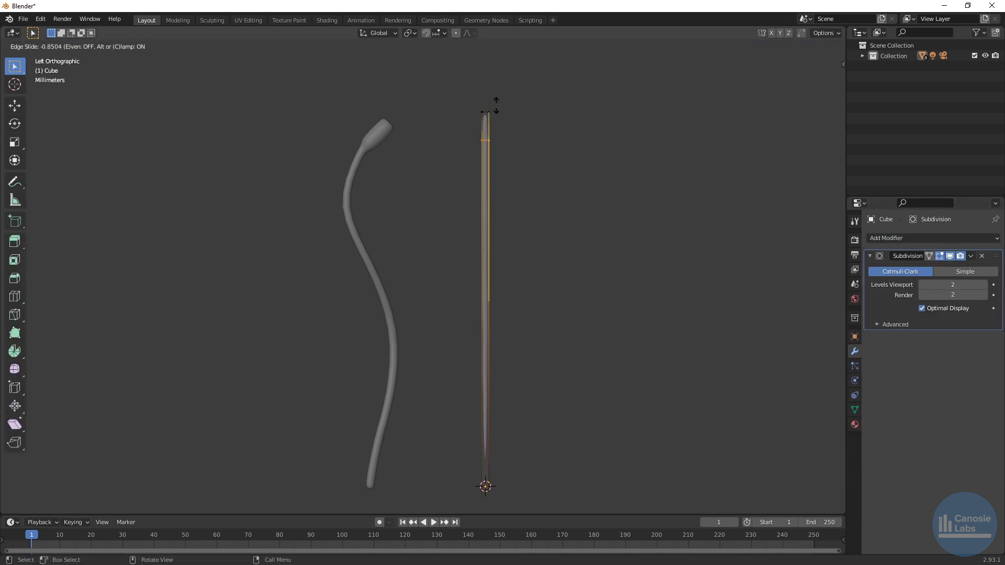
left_click(496, 105)
key("ctrl+r")
left_click(485, 314)
left_click(498, 413)
key("Tab")
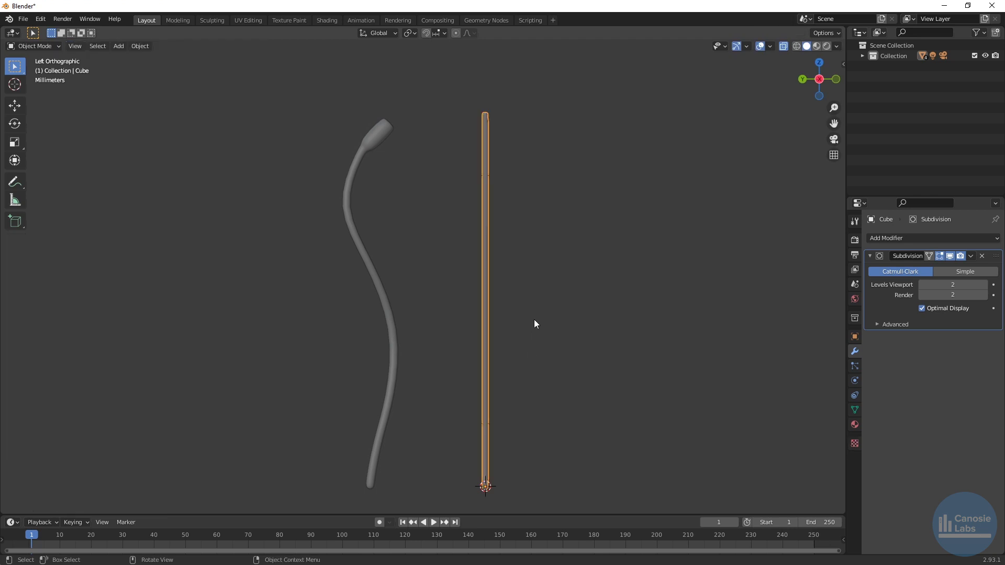
- Add a series of evenly spaced loop cuts along the stalk's shaft
key("Tab")
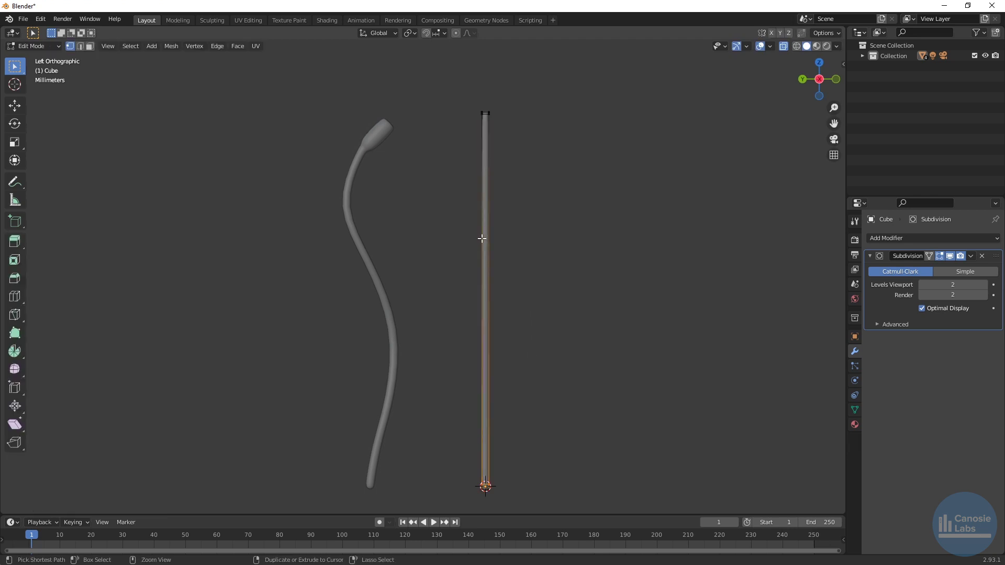
key("ctrl+r")
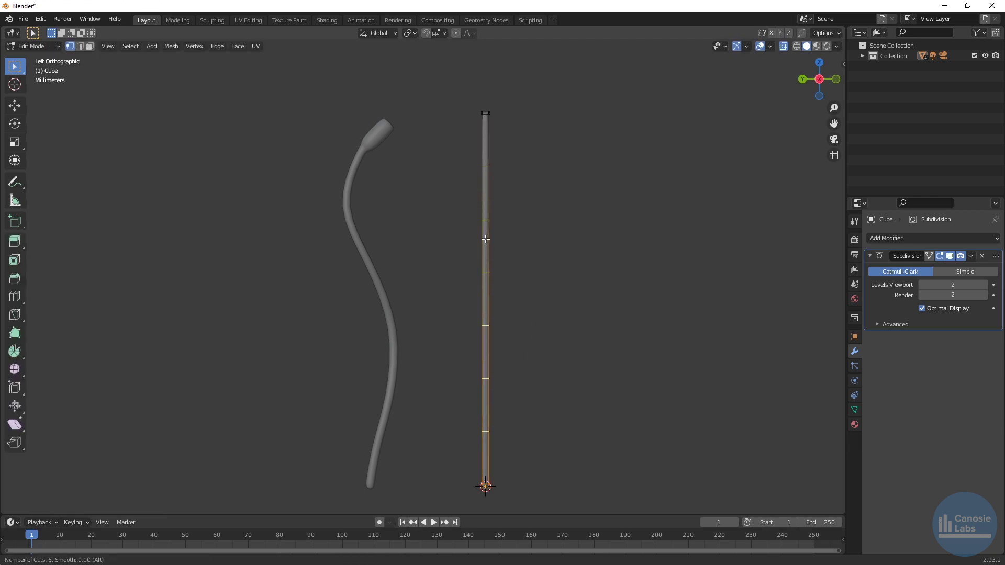
left_click(484, 226)
right_click(485, 226)
- Widen the stalk's upper section into a head by scaling it about 2.2 times in every direction except Z
left_click_drag(521, 157, 460, 112)
key("s")
key("shift+z")
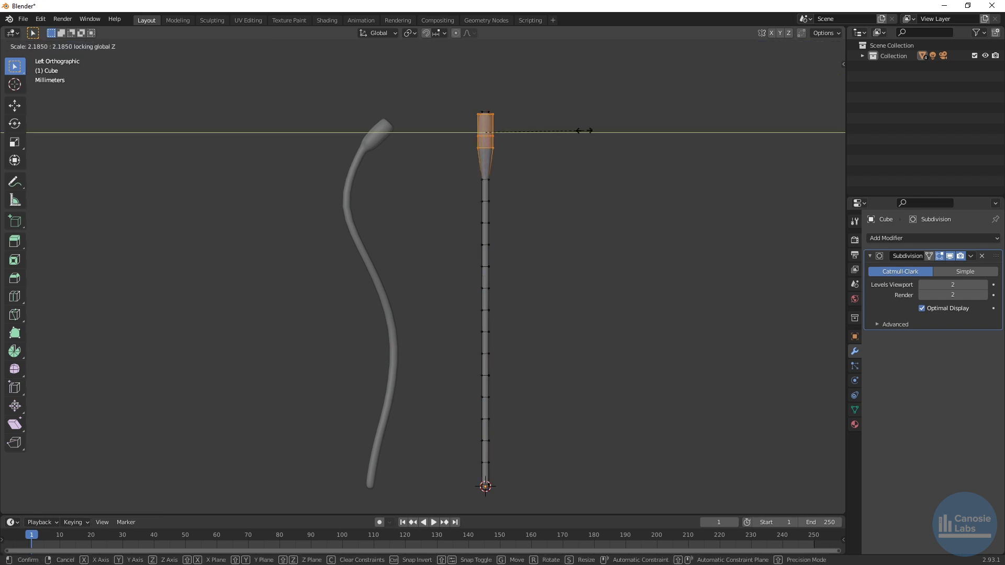
left_click(585, 130)
- Slide the edge loop below the head upward by a factor of about 0.807 and scale it to about 0.48
left_click(500, 179, "alt")
left_click(501, 181, "alt")
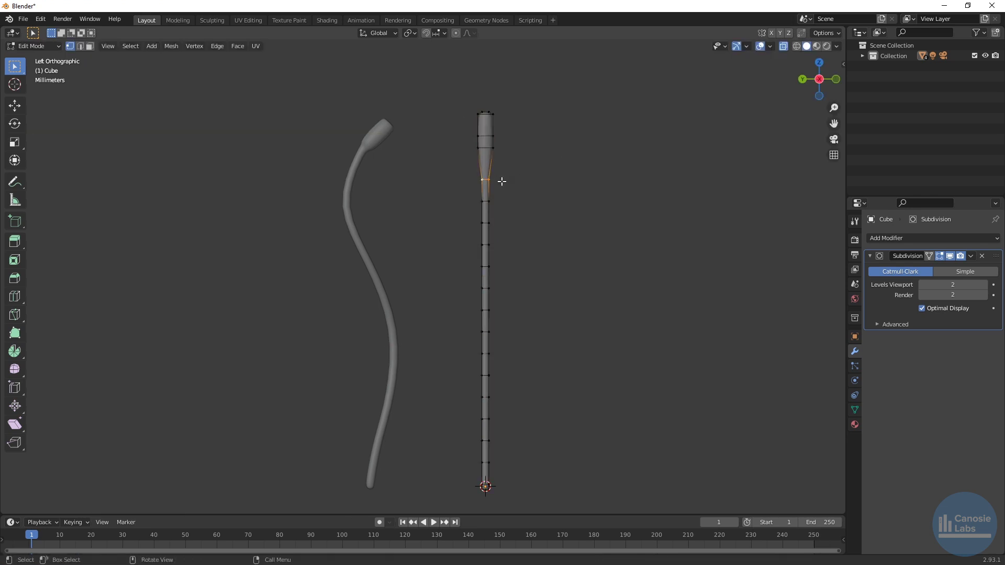
key("g")
key("g")
left_click(502, 160)
key("s")
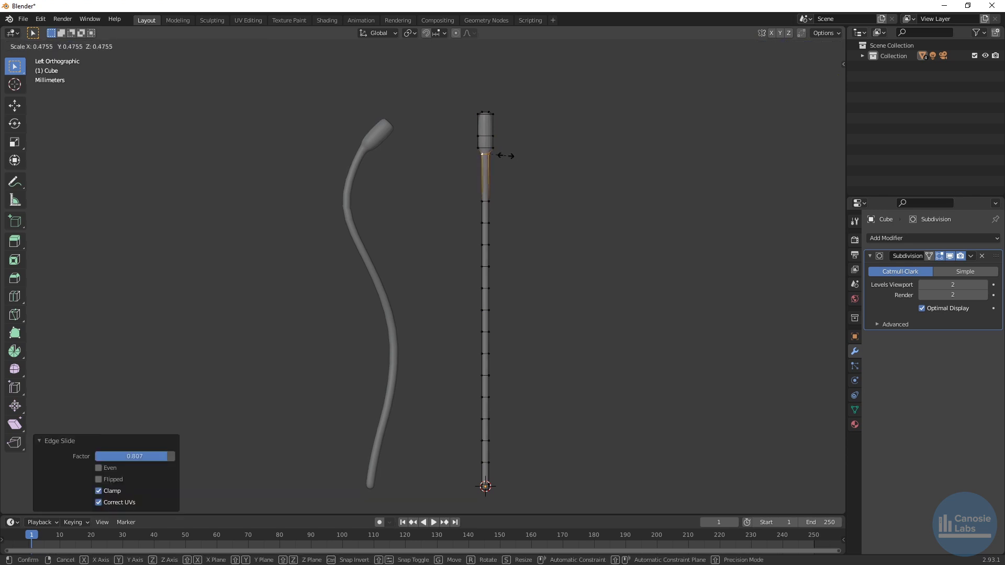
left_click(504, 155)
left_click(542, 179)
key("Tab")
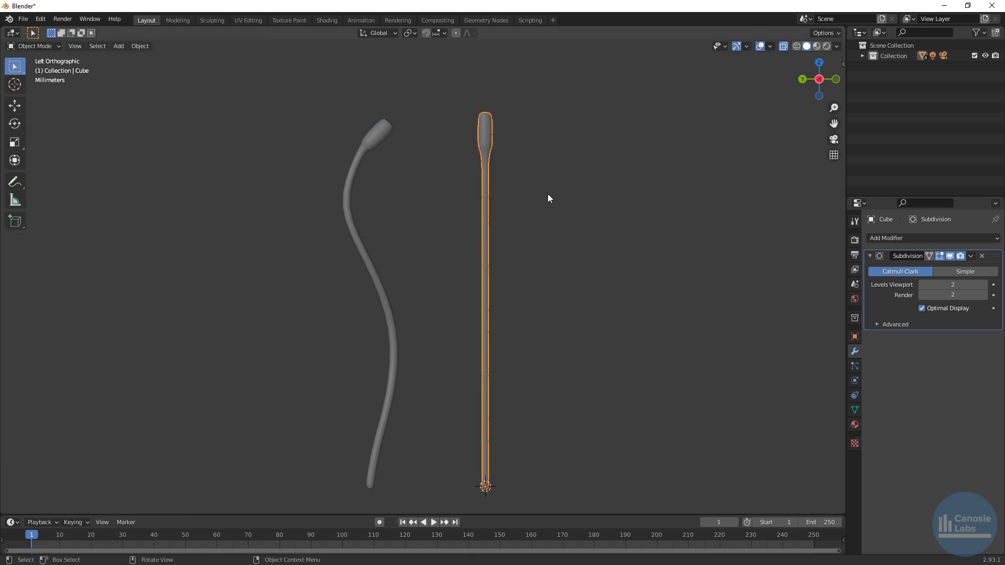
- Mark UV seams along one lengthwise edge of the stalk and at the end of its head
right_click(482, 147)
key("Escape")
key("Tab")
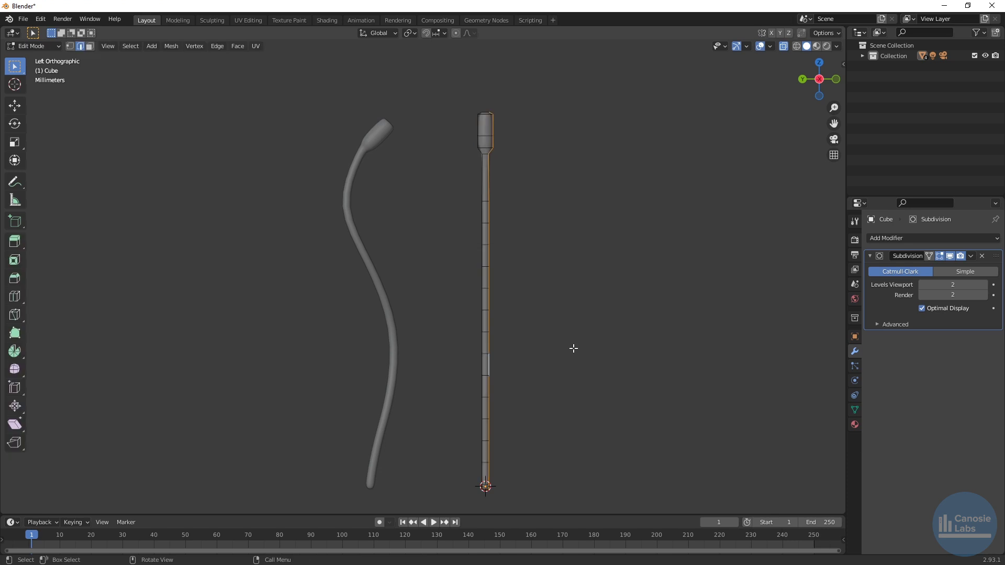
key("u")
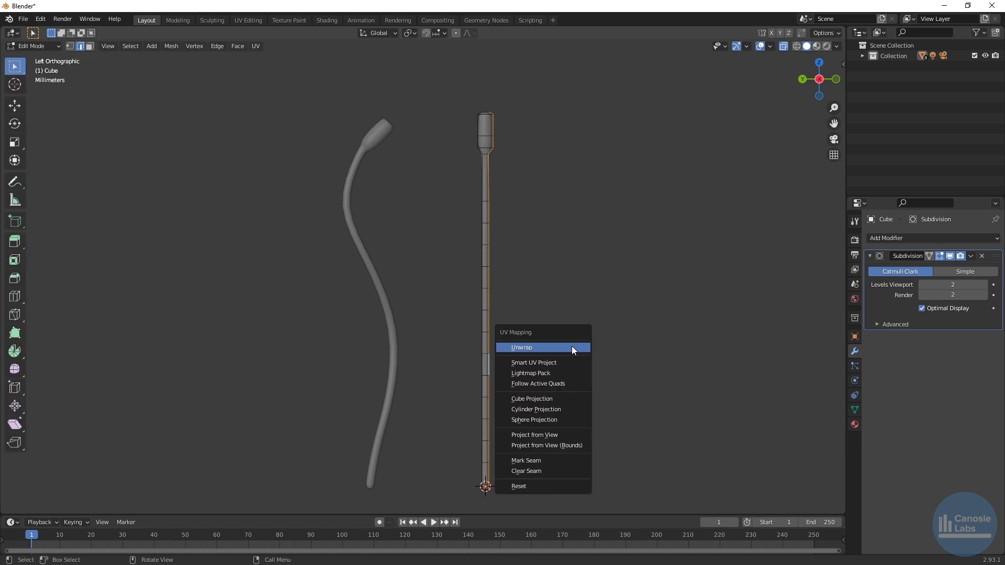
left_click(534, 462)
middle_click_drag(526, 430, 449, 151)
left_click(487, 341, "shift")
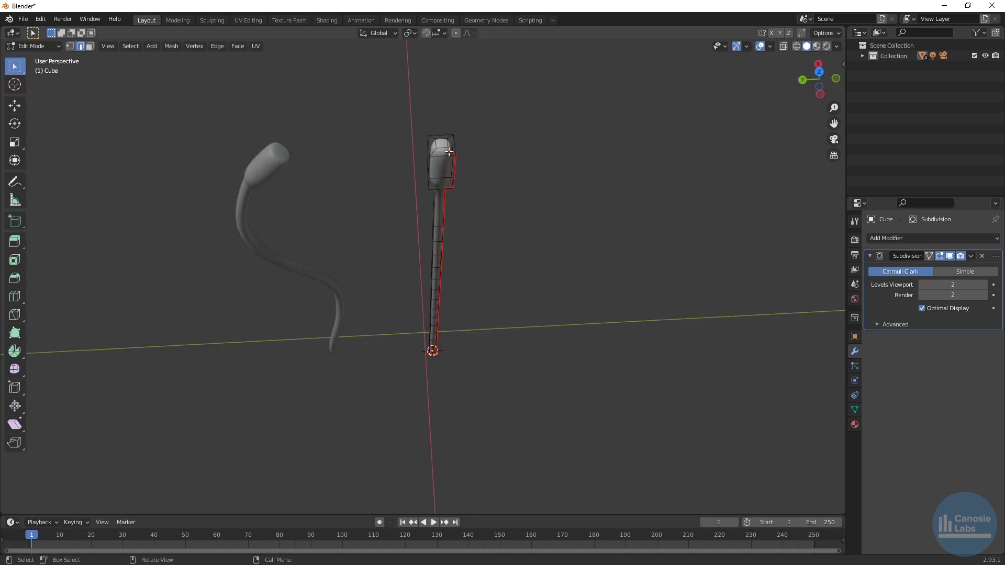
key("u")
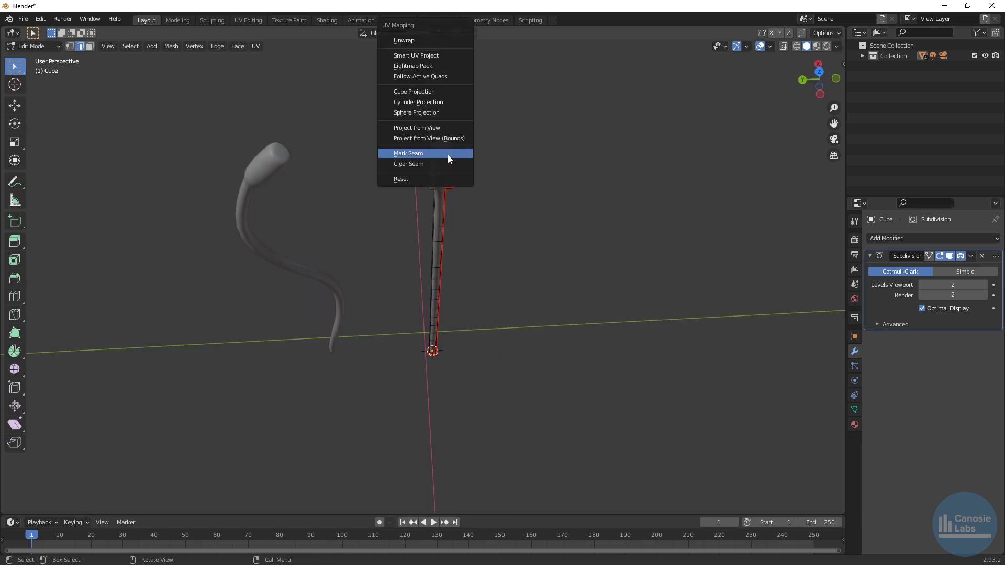
- Unwrap the UVs of the entire stalk mesh
key("a")
key("u")
left_click(450, 73)
key("Tab")
middle_click_drag(478, 317, 63, 359)
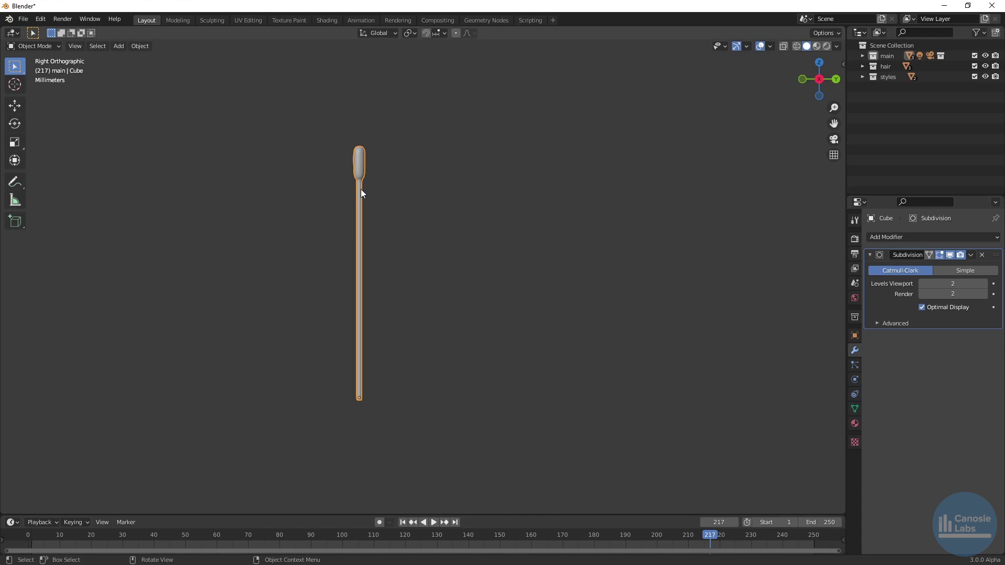
- Duplicate the straight stalk twice, placing the copies side by side
key("shift+d")
left_click(403, 189)
key("shift+d")
left_click(459, 190)
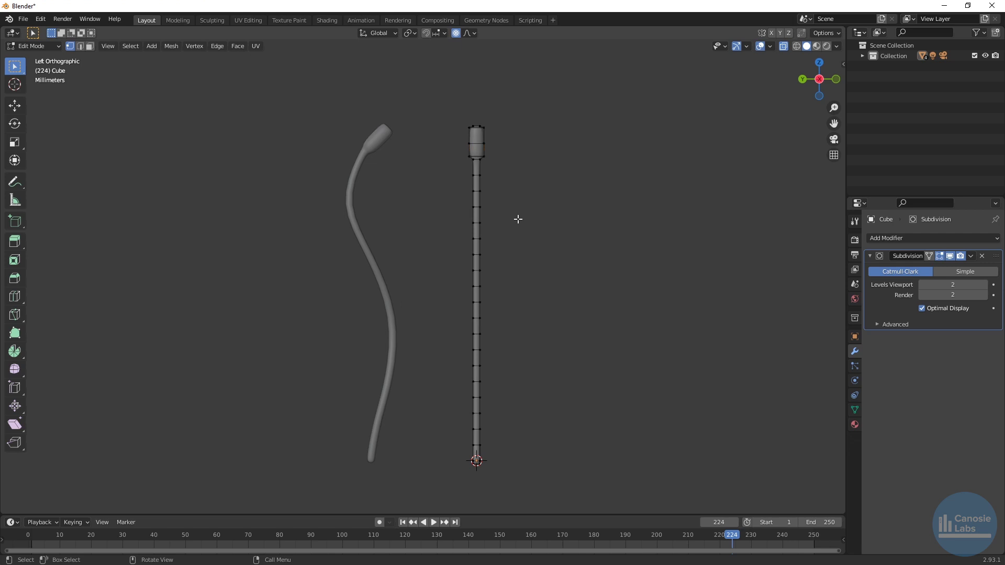
- Tilt the straight stalk's head and bend the middle of its shaft sideways with proportional editing
left_click_drag(457, 117, 507, 168)
key("r")
left_click(517, 180)
left_click_drag(456, 299, 495, 320)
key("g")
scroll(505, 330, "down", 12)
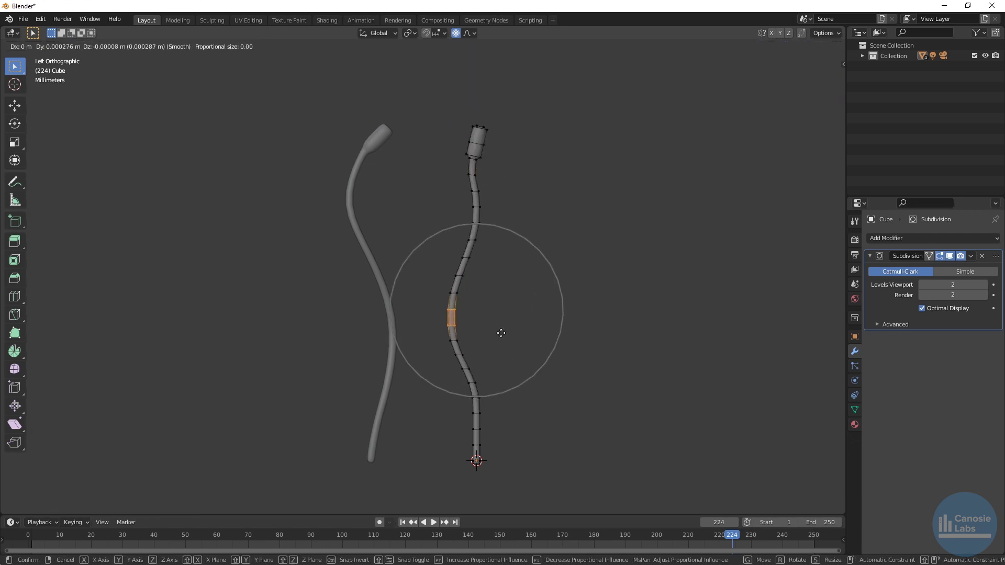
scroll(500, 317, "up", 3)
left_click(493, 312)
- Rotate the stalk's head about 25° with proportional editing and lower it about 0.000155 m along Z
left_click_drag(442, 114, 497, 165)
key("r")
scroll(506, 179, "down", 4)
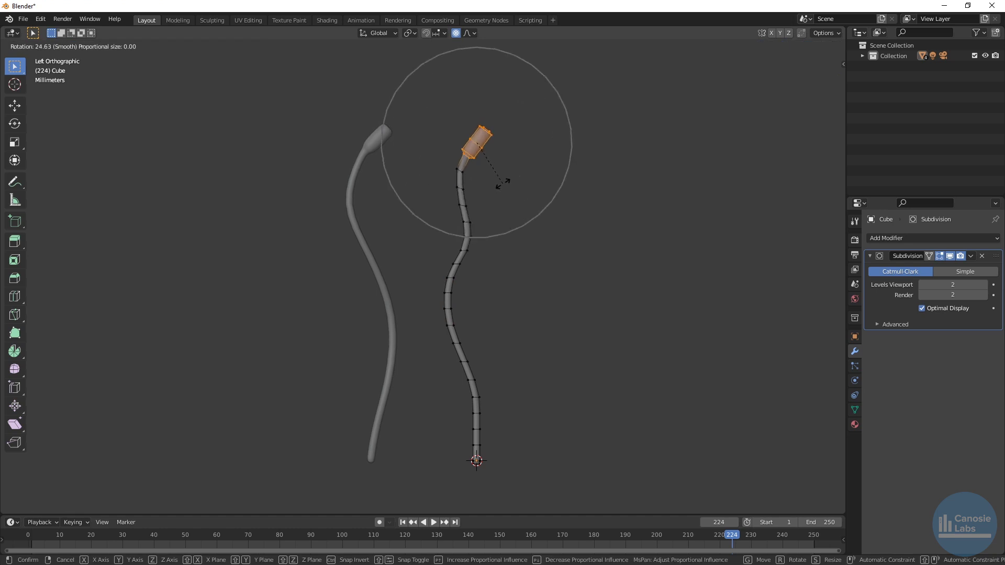
left_click(504, 180)
key("g")
key("z")
left_click(501, 190)
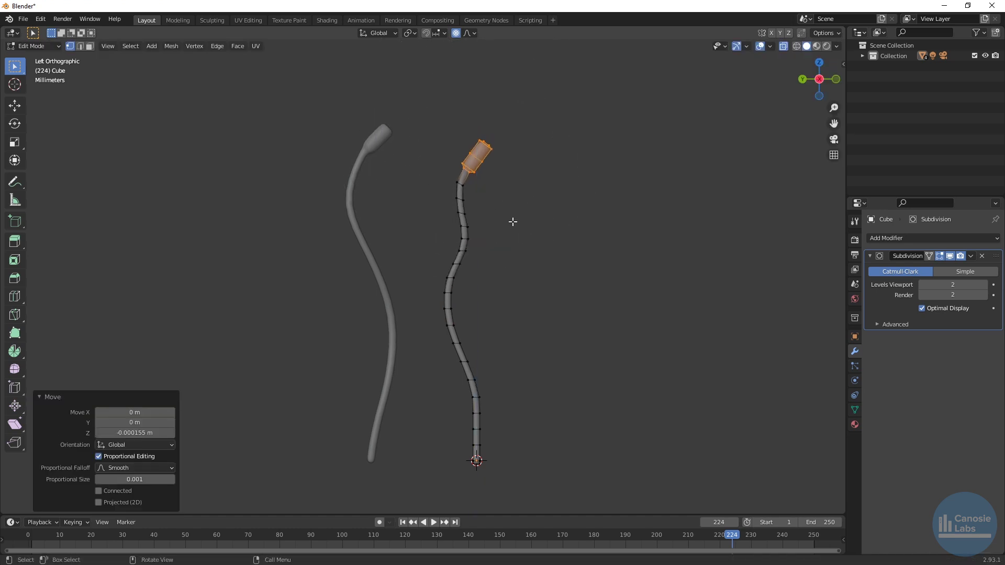
key("Tab")
left_click(529, 269)
middle_click_drag(309, 434, 403, 320)
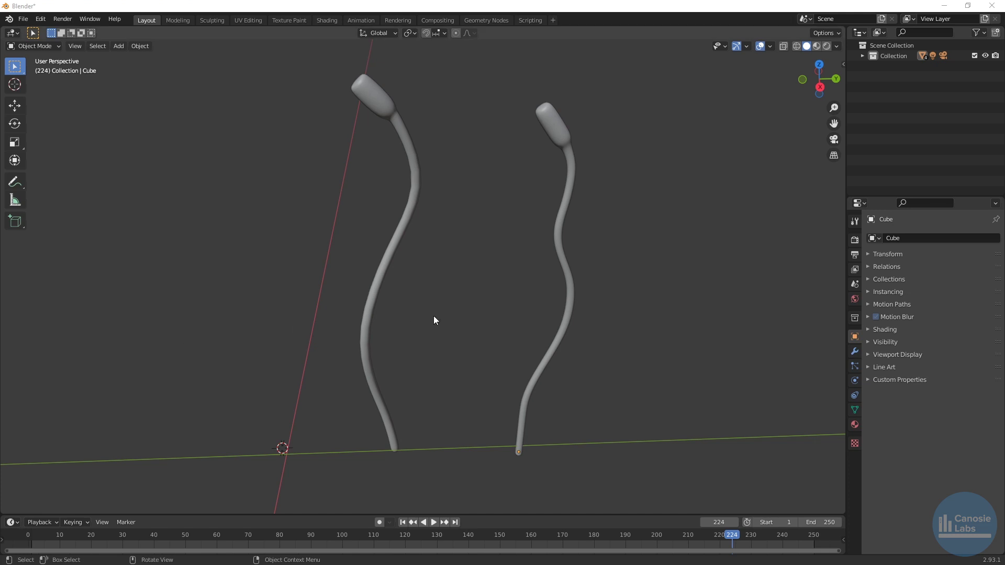
middle_click_drag(651, 336, 159, 325)
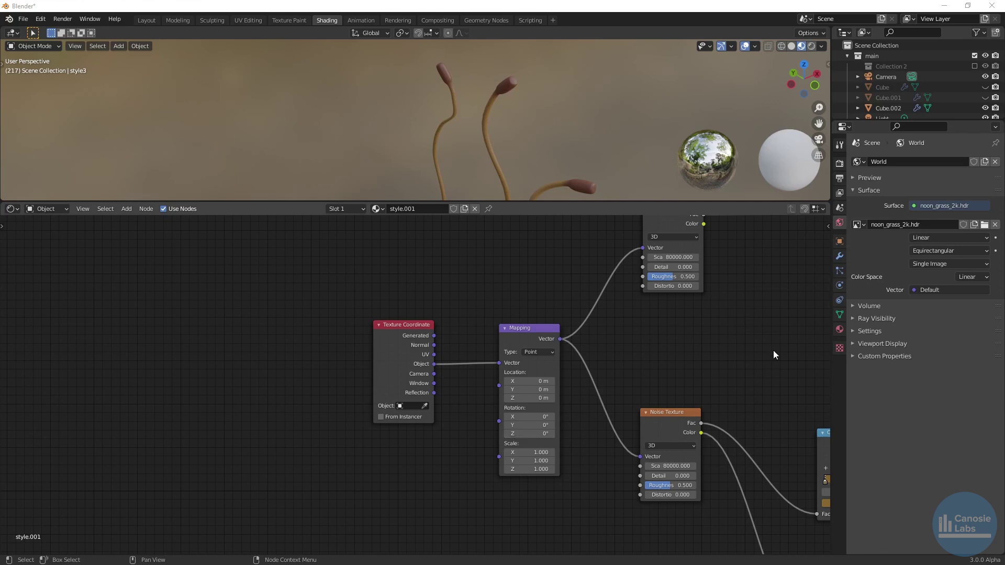
middle_click_drag(806, 346, 636, 529)
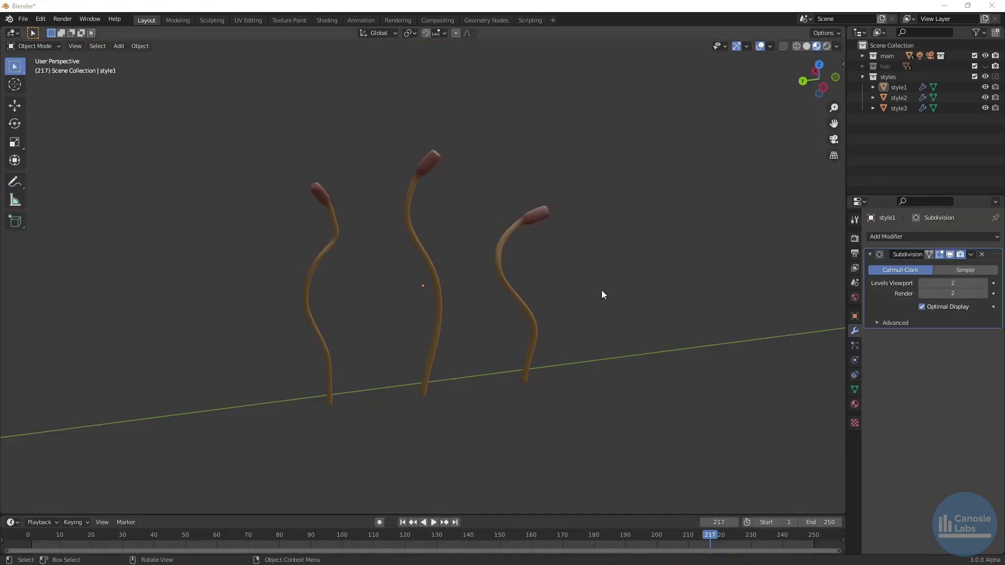
middle_click_drag(601, 294, 73, 297)
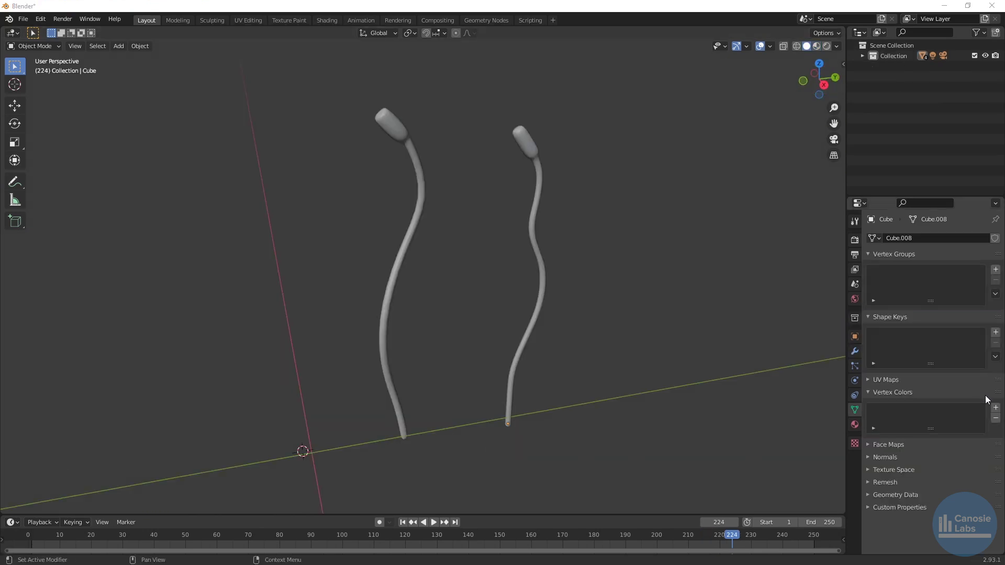
- Add a vertex color layer named tip to the new stalk
double_click(928, 409)
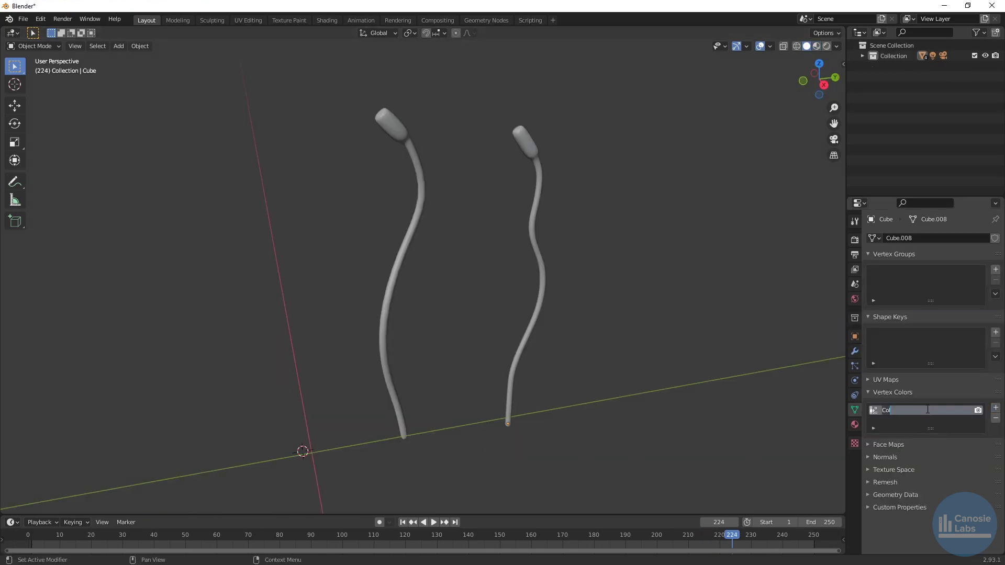
type("tip")
key("Return")
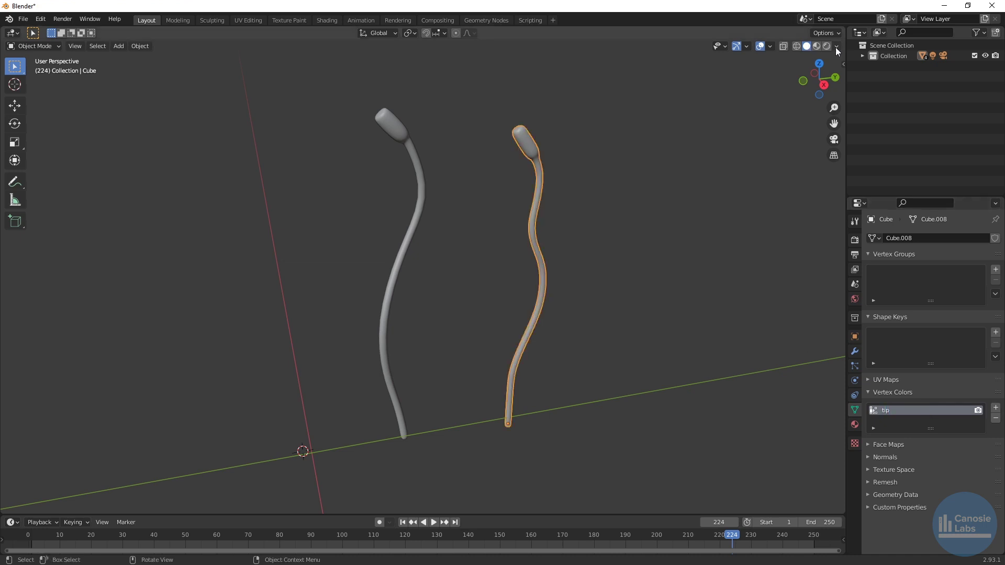
- Show vertex colors in the viewport and paint the new stalk's head with a dark vertex color
left_click(836, 46)
left_click(868, 180)
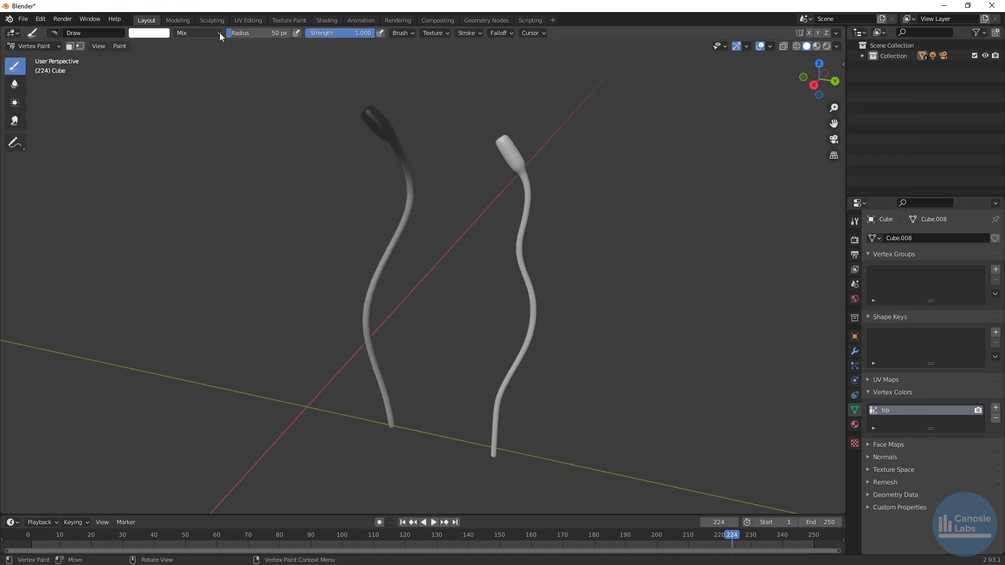
left_click(157, 33)
left_click_drag(219, 104, 218, 121)
left_click_drag(505, 142, 512, 157)
mouse_move(511, 157)
middle_mouse_down()
mouse_move(343, 182)
mouse_move(523, 157)
mouse_move(410, 141)
mouse_move(295, 177)
mouse_move(572, 262)
middle_mouse_up()
left_click(343, 182)
- Assign the existing style material to the new stalk and view it in Material Preview shading
left_click(872, 271)
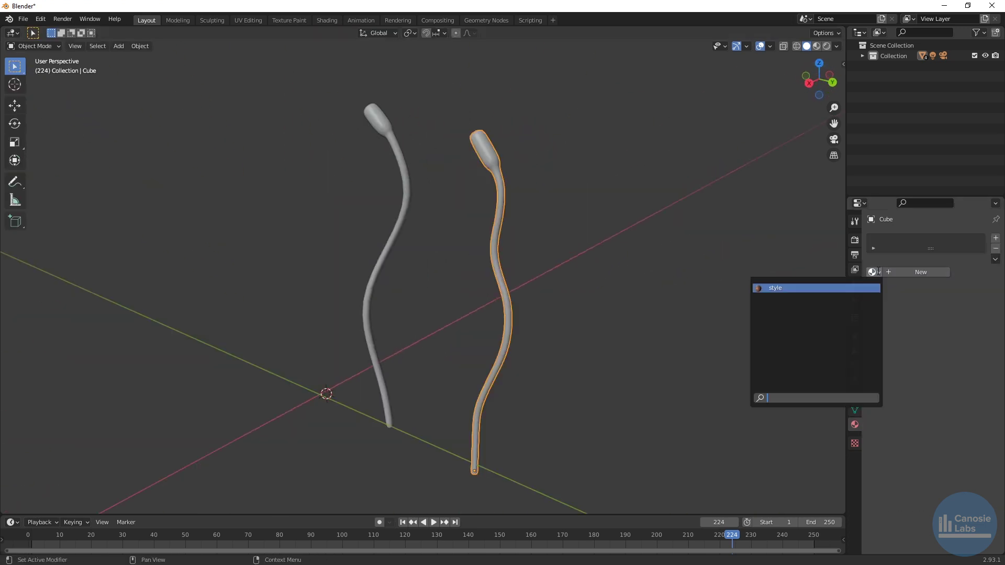
left_click(857, 288)
left_click(816, 46)
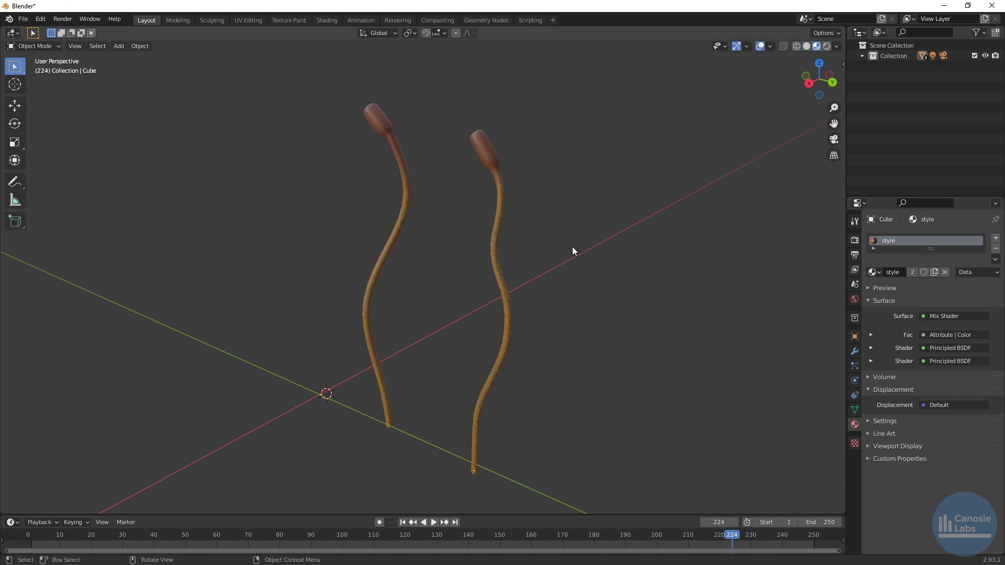
middle_click_drag(581, 266, 382, 268)
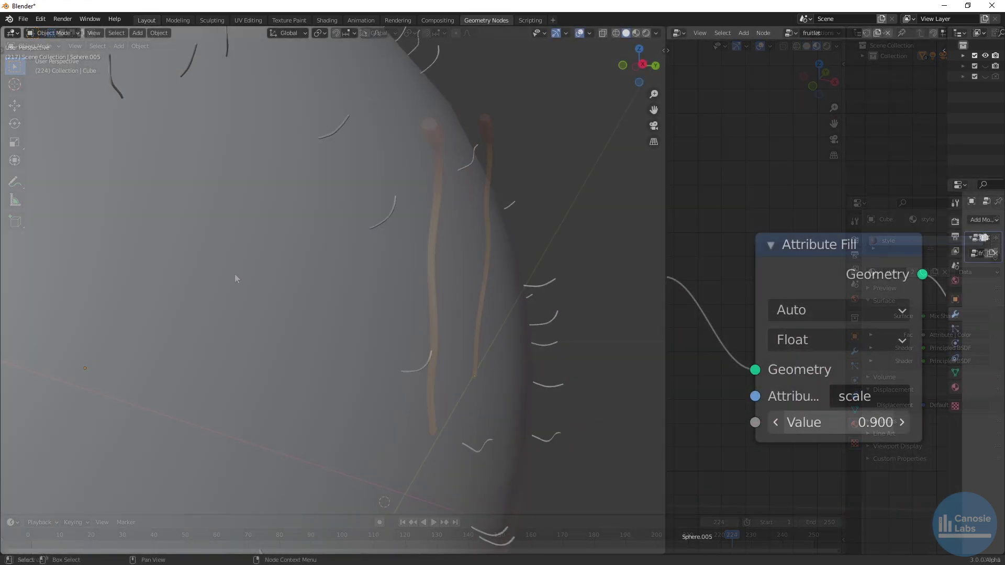
- Adjust the value of the scale attribute in the Attribute Fill node
left_click_drag(837, 422, 942, 422)
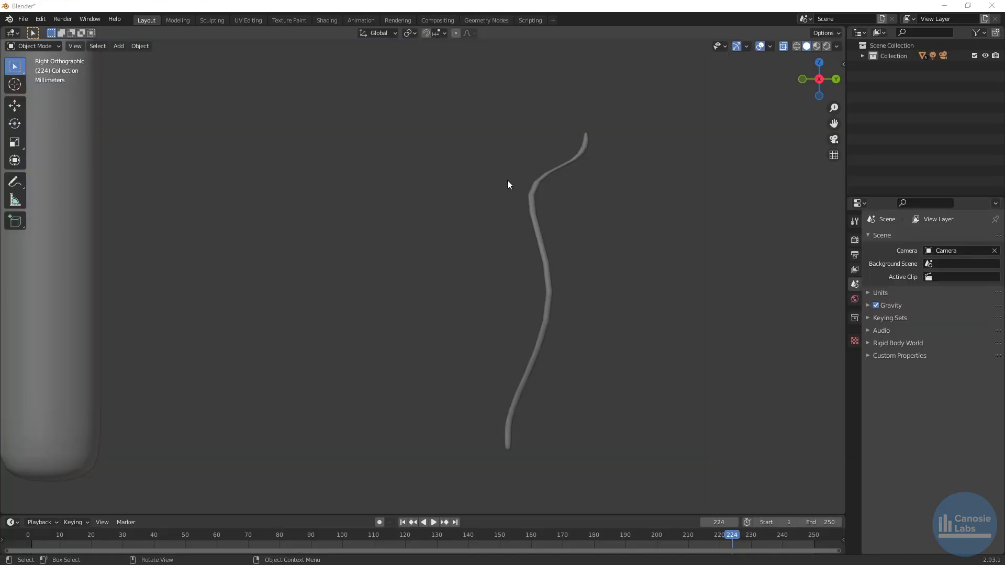
scroll(504, 180, "down", 5)
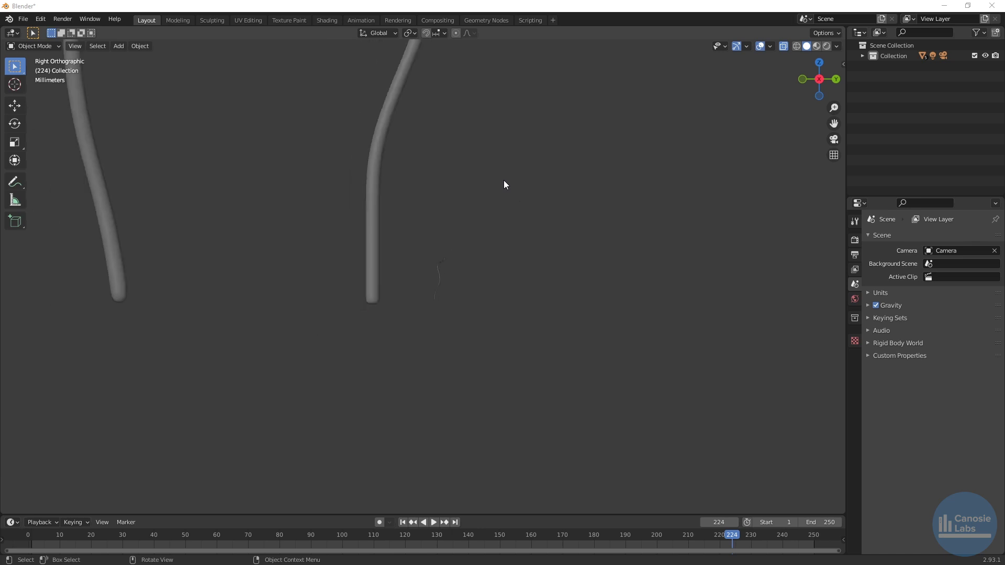
scroll(497, 166, "down", 2)
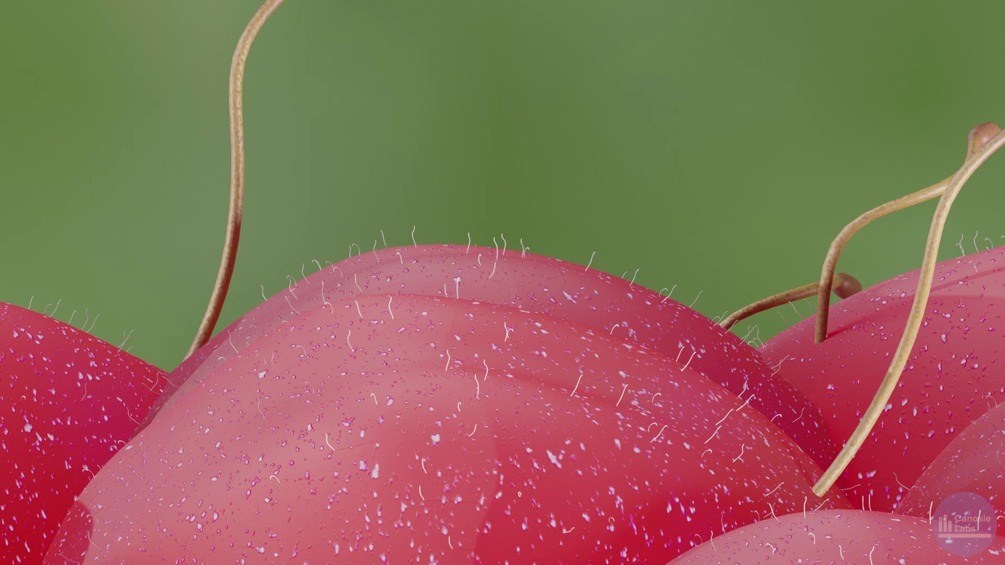
- Add a 0.000004 m cube and extrude its top upward along Z into a long, thin hair strand
key("shift+a")
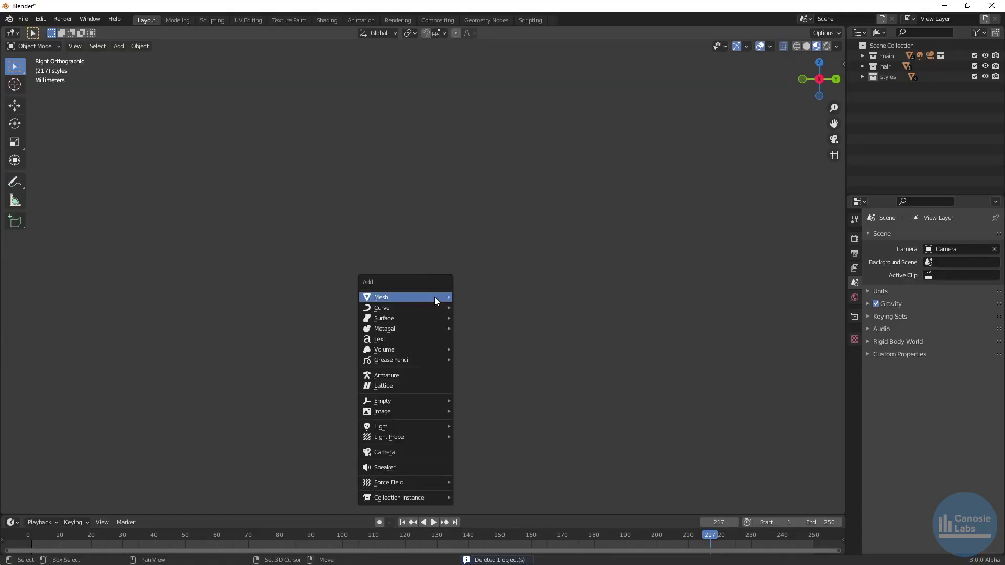
mouse_move(434, 297)
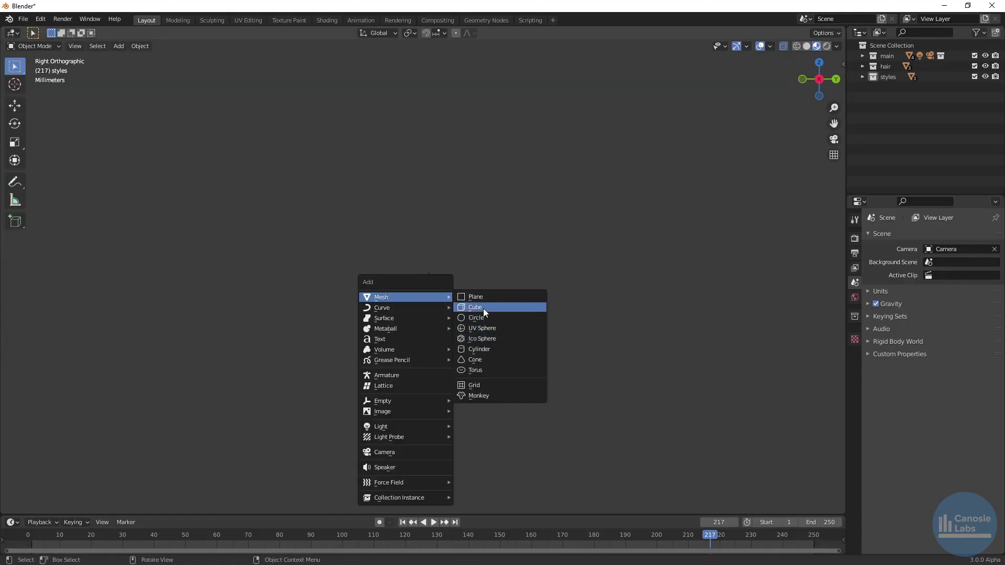
left_click(484, 312)
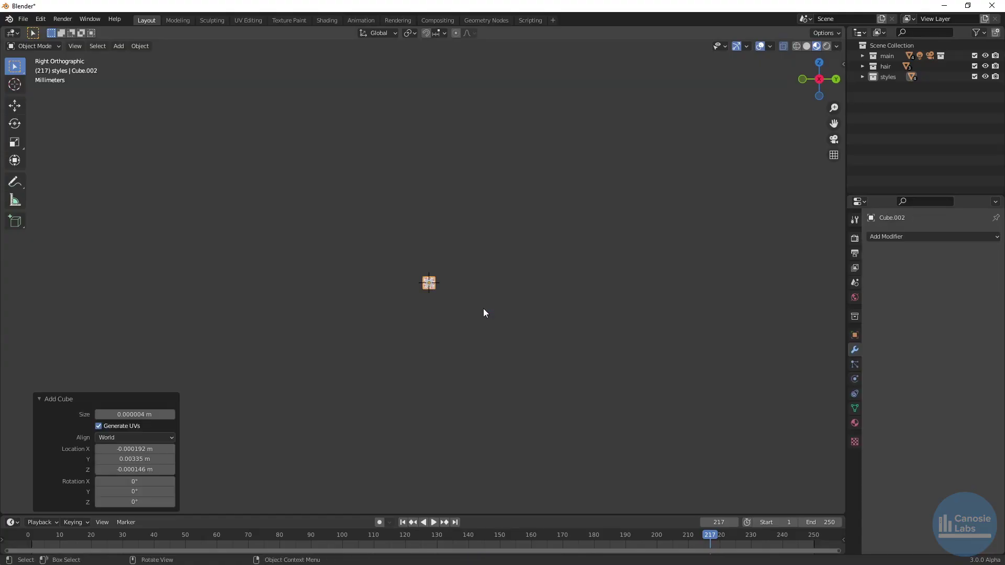
left_click(429, 284)
key("Tab")
key("e")
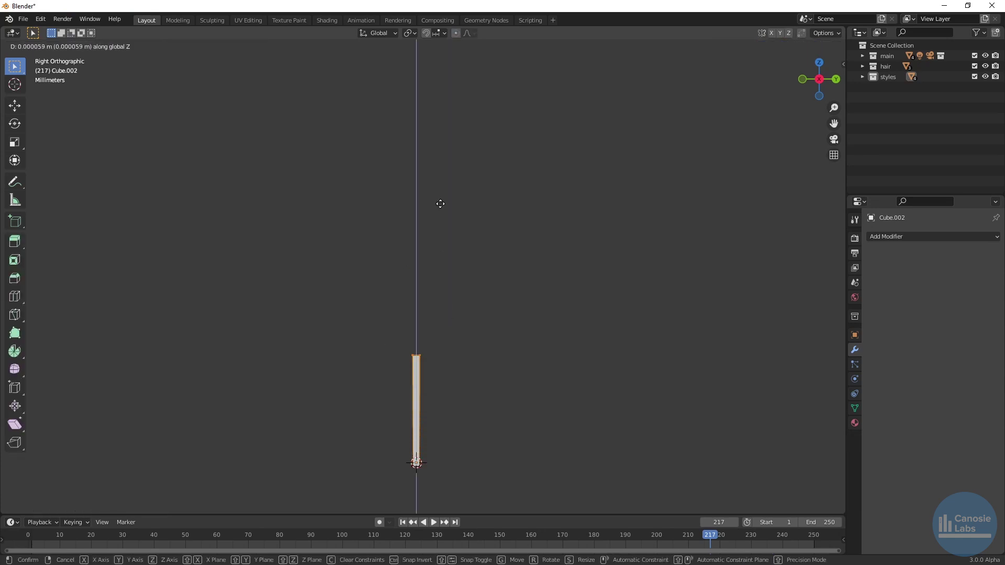
left_click(434, 426)
key("Tab")
- Add a Subdivision Surface modifier to the strand with the viewport level set to 2
left_click(890, 237)
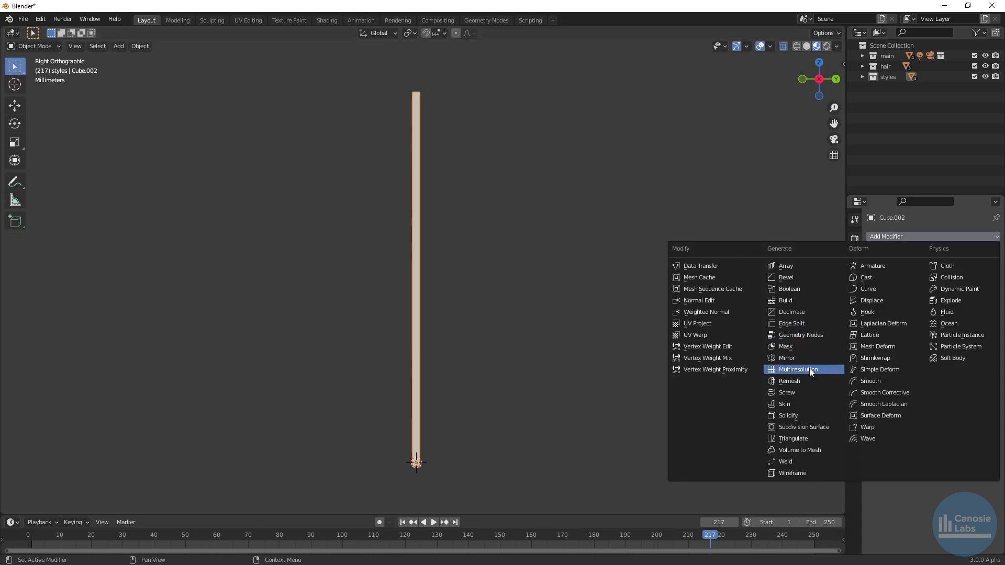
left_click(801, 426)
left_click(985, 283)
- Add loop cuts close to the strand's upper and lower ends, and shade the strand smooth
key("Tab")
left_click(417, 287)
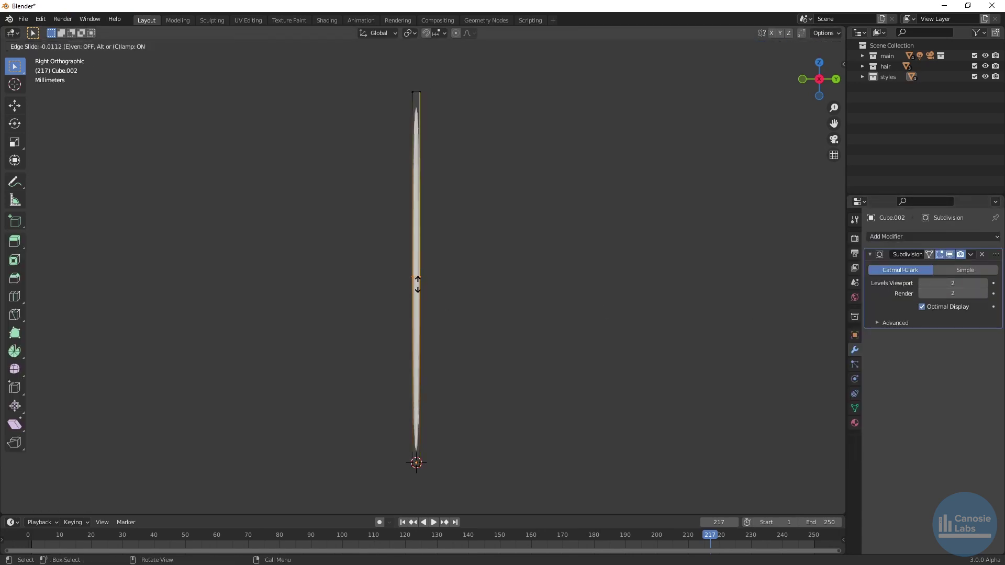
left_click(435, 104)
key("g")
key("g")
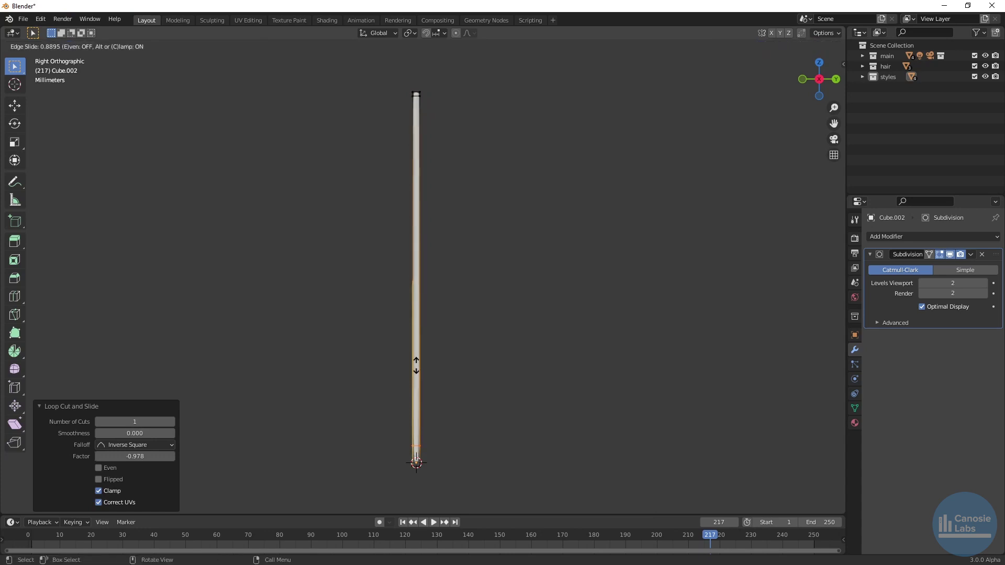
left_click(416, 378)
key("alt+a")
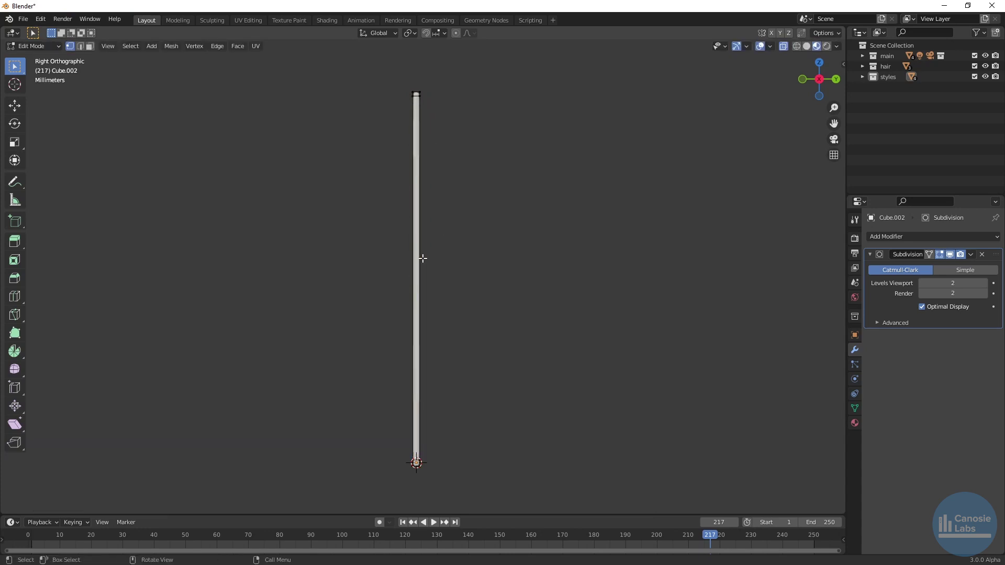
key("Tab")
right_click(428, 132)
left_click(424, 135)
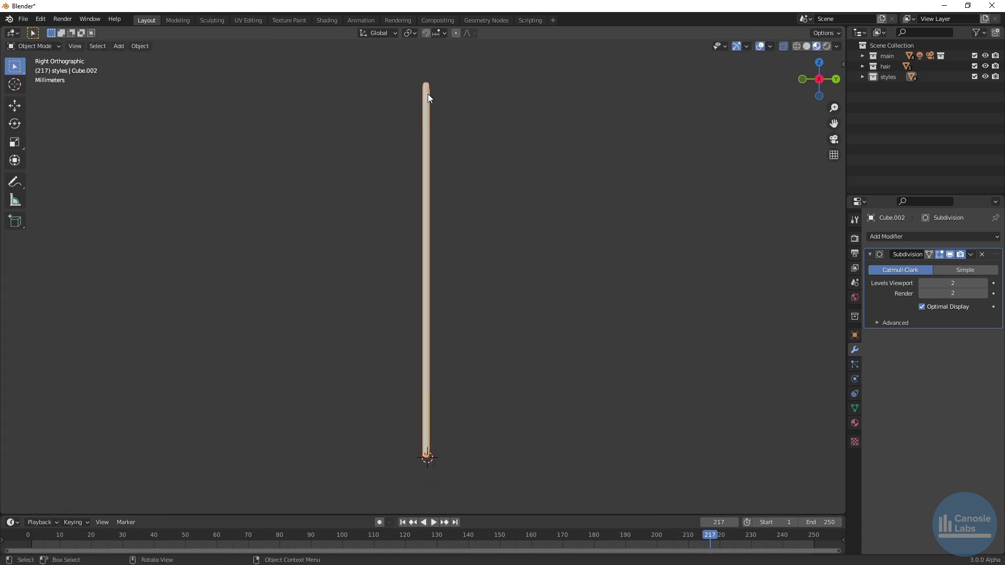
- Taper the strand's tip by scaling its top in and lowering the edge loop beneath about 0.000017 m along Z
key("Tab")
left_click_drag(407, 70, 444, 88)
key("s")
left_click(428, 87)
key("g")
key("z")
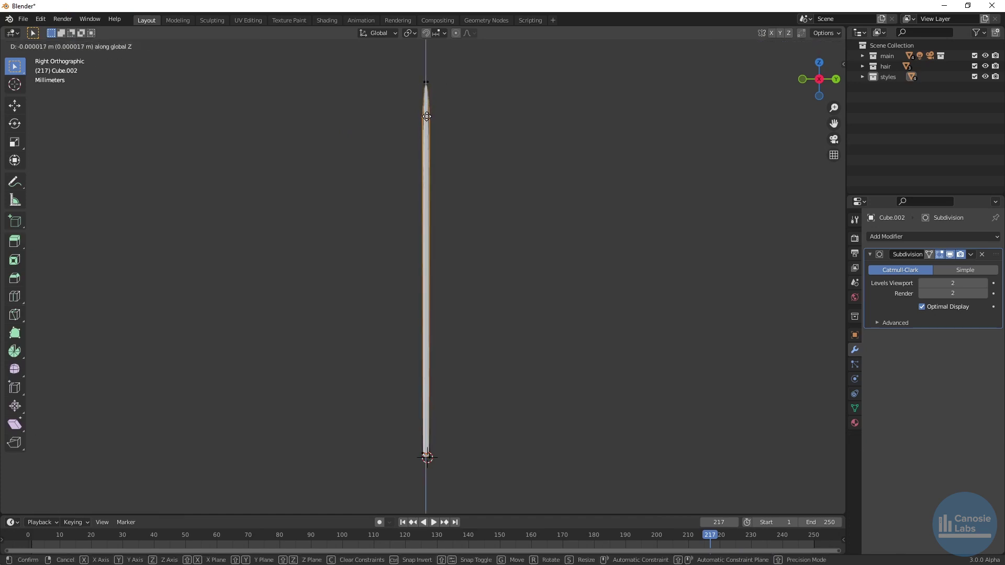
left_click(426, 117)
key("Tab")
- Add loop cuts along the strand's length for bending
key("Tab")
key("ctrl+r")
left_click(428, 209)
- Bend the strand into a wavy hair by moving its upper, middle and lower sections sideways with proportional editing
key("o")
left_click(425, 121)
key("g")
left_click(532, 209)
left_click(424, 257)
key("g")
left_click(487, 288)
left_click_drag(385, 347, 473, 414)
key("g")
left_click(518, 417)
key("Tab")
- Assign the existing hair_color material to the third hair, hari3
middle_click_drag(743, 408, 566, 408)
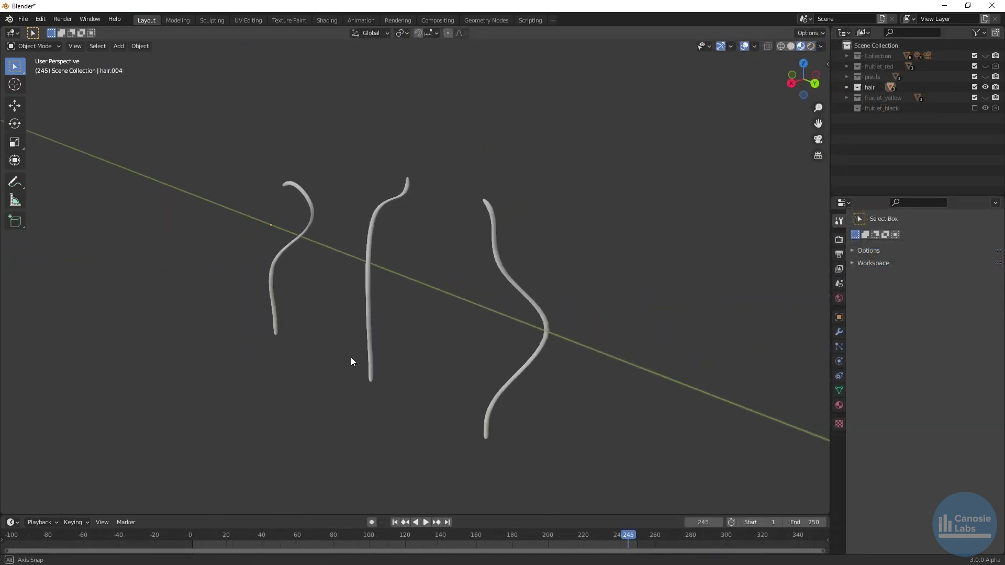
middle_click_drag(351, 358, 162, 362)
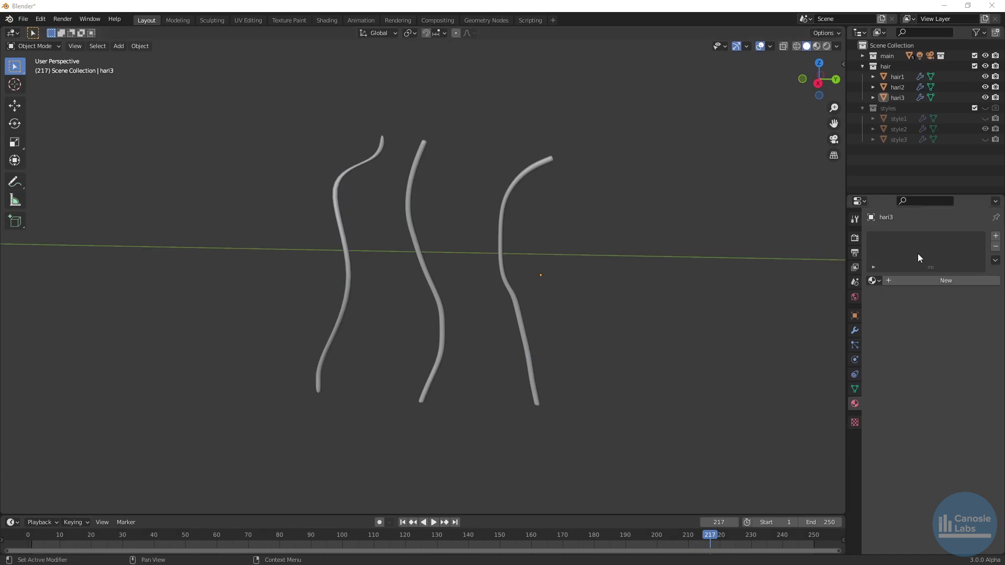
left_click(877, 281)
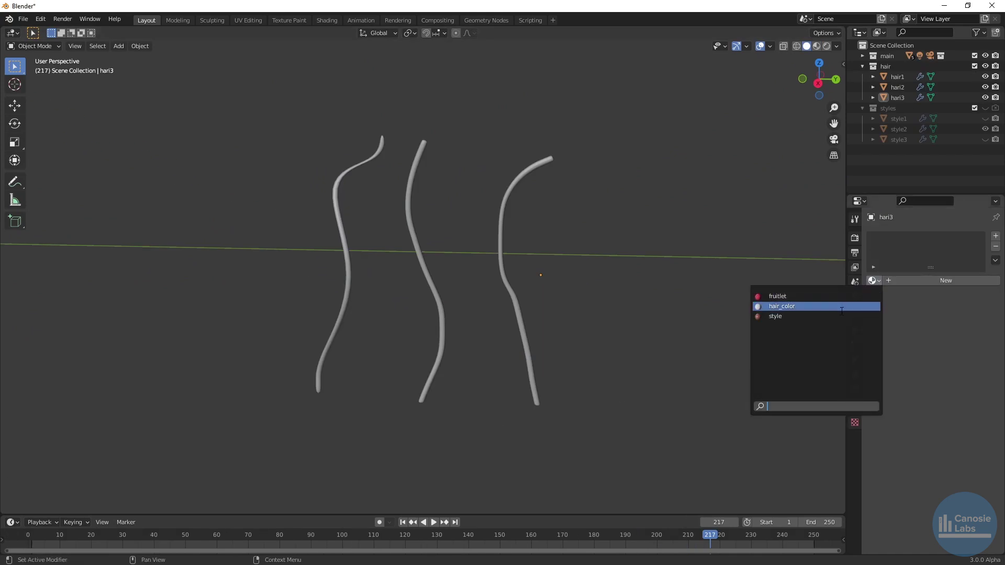
left_click(866, 308)
- Add a UV sphere with 32 segments, 16 rings and a 0.0034 m radius, and shade it smooth
key("shift+a")
mouse_move(345, 317)
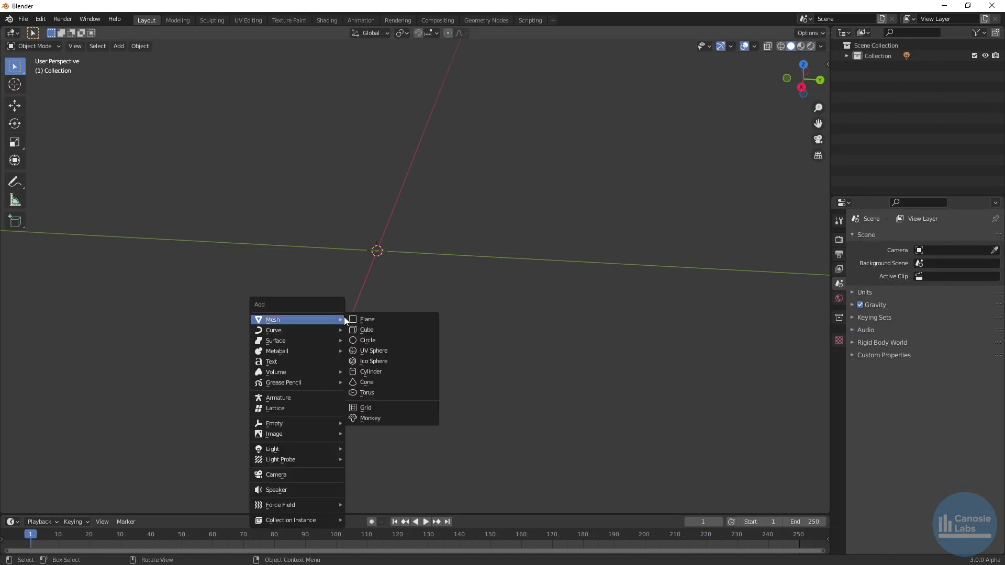
left_click(386, 351)
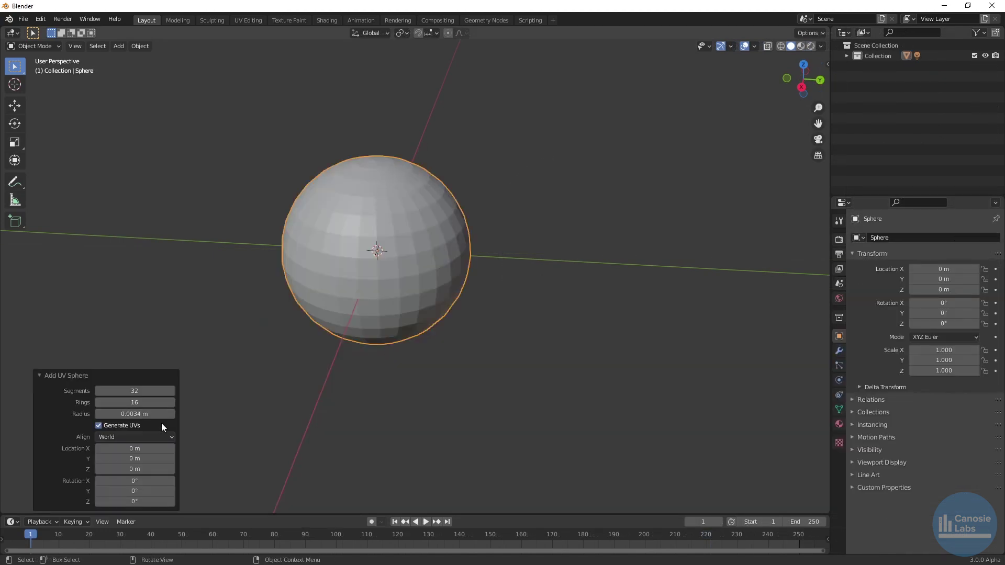
left_click(290, 360)
left_click(359, 296)
right_click(359, 295)
left_click(369, 292)
- Rotate the sphere's mesh 90° about the Y axis in Edit Mode
key("Tab")
key("r")
key("y")
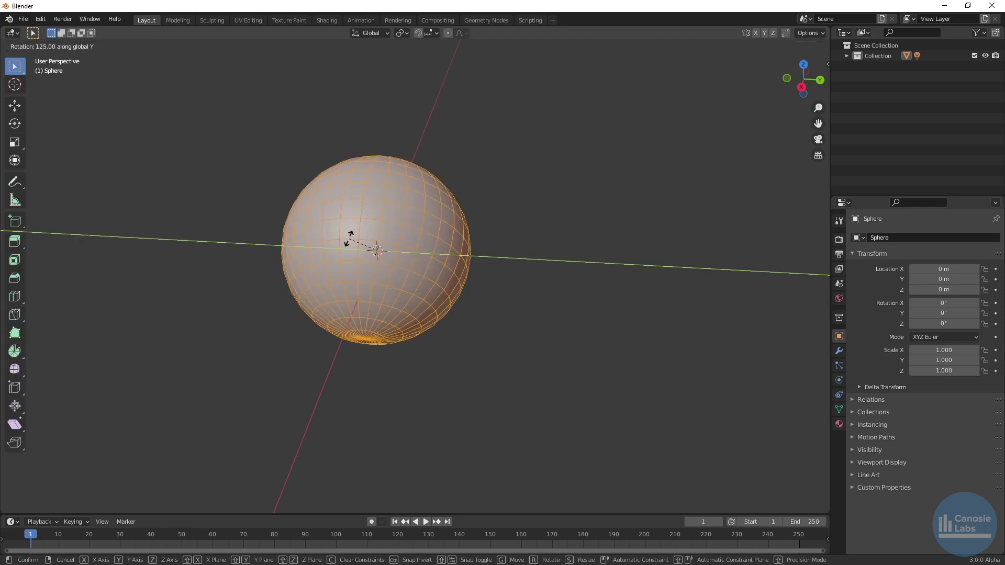
type("90")
key("Return")
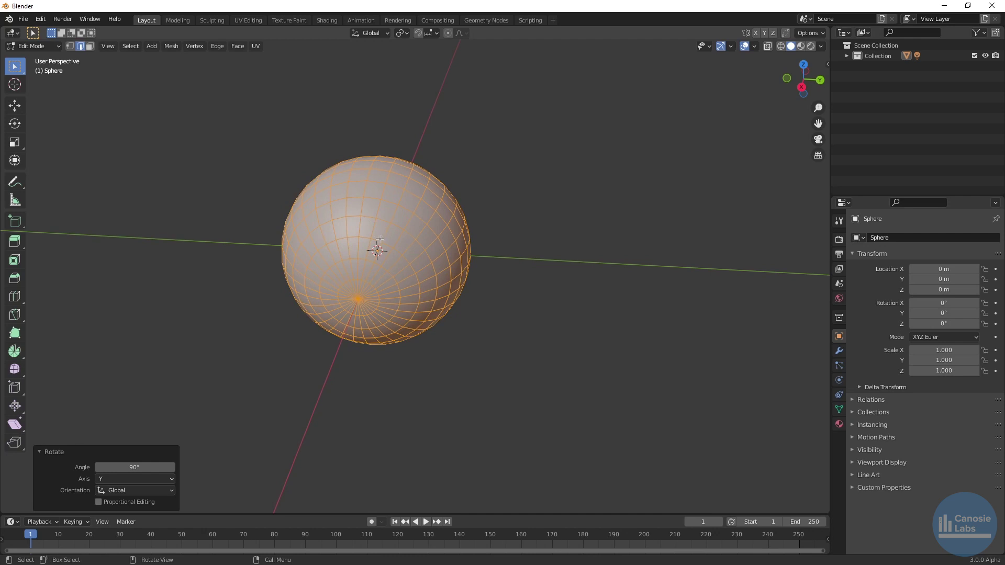
- Add a pole-to-pole loop cut on the upper side of the sphere and slide it close to the centre line
key("alt+a")
key("KP_3")
key("ctrl+r")
left_click(408, 145)
left_click(406, 144)
key("g")
key("g")
left_click(392, 132)
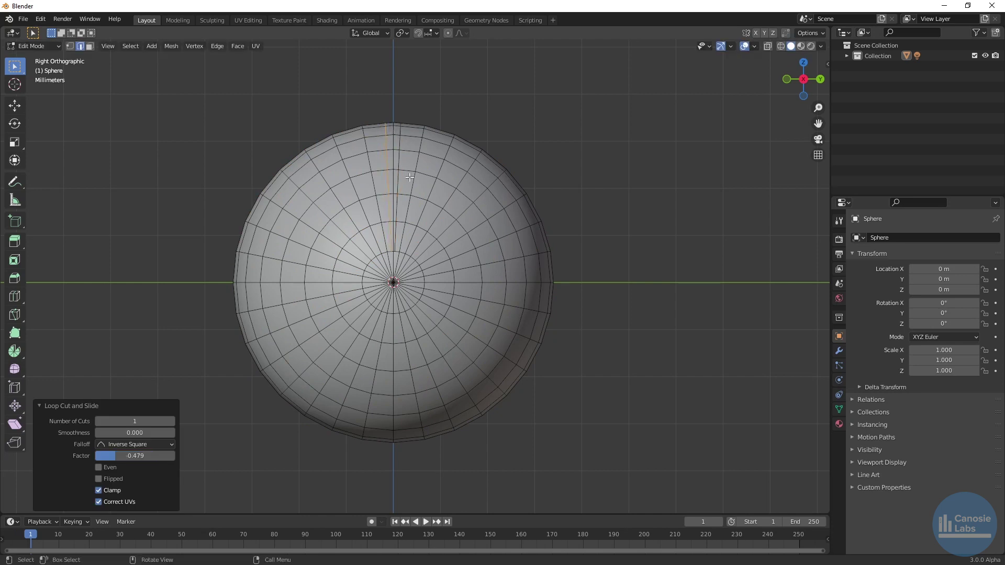
- Select the edges along the sphere's upper centre line and lower them along Z to form a groove
left_click(393, 202)
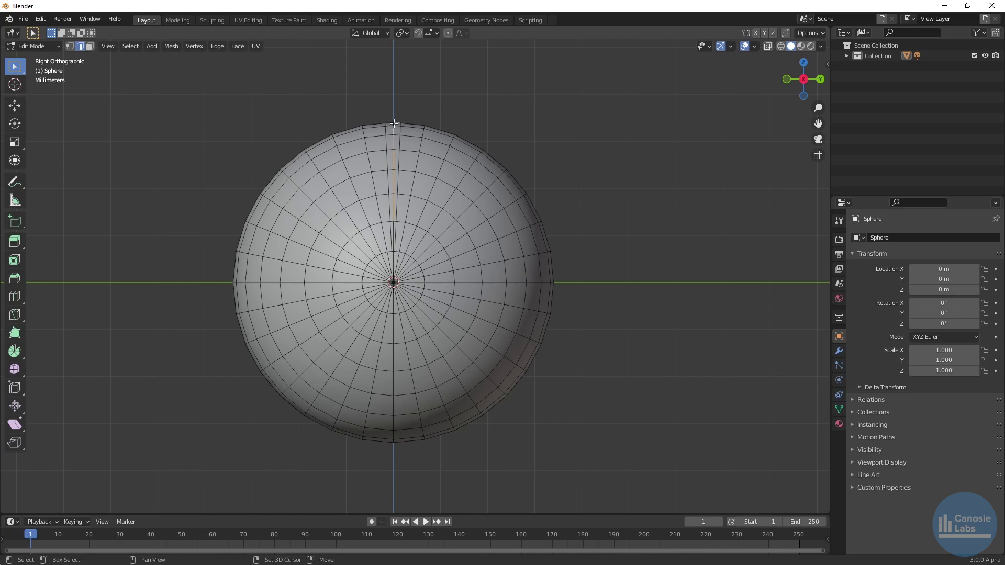
middle_click_drag(430, 134, 393, 167)
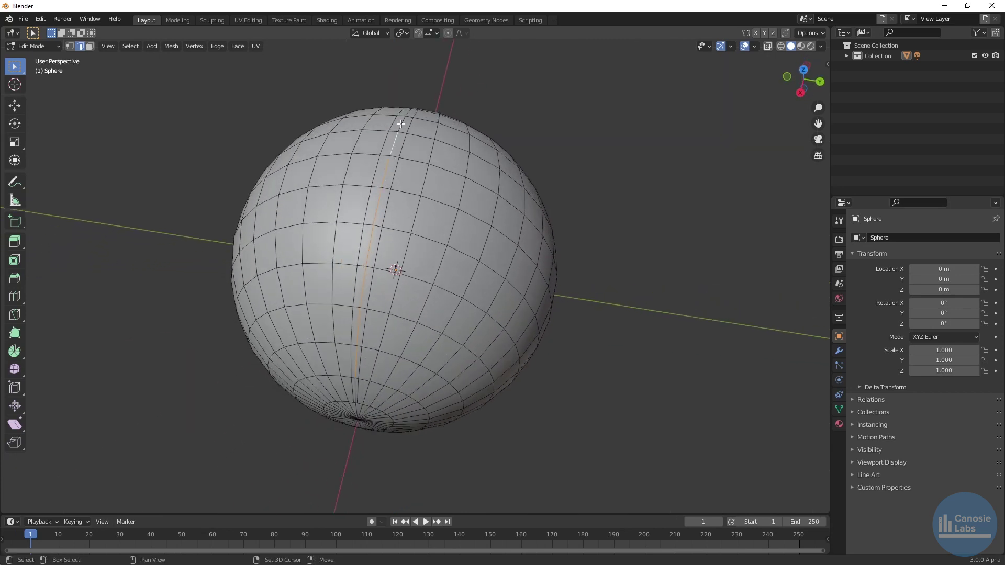
middle_click_drag(412, 137, 463, 119)
key("g")
key("z")
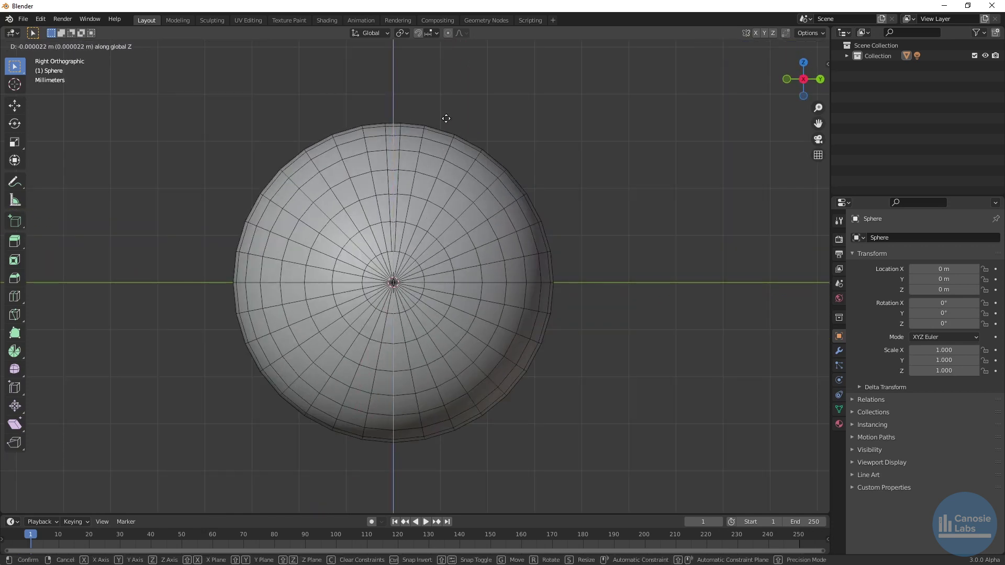
left_click(446, 121)
- Refine the groove on the sphere by adjusting its edges along Z once more
key("Tab")
middle_click_drag(479, 152, 415, 164)
key("Tab")
key("g")
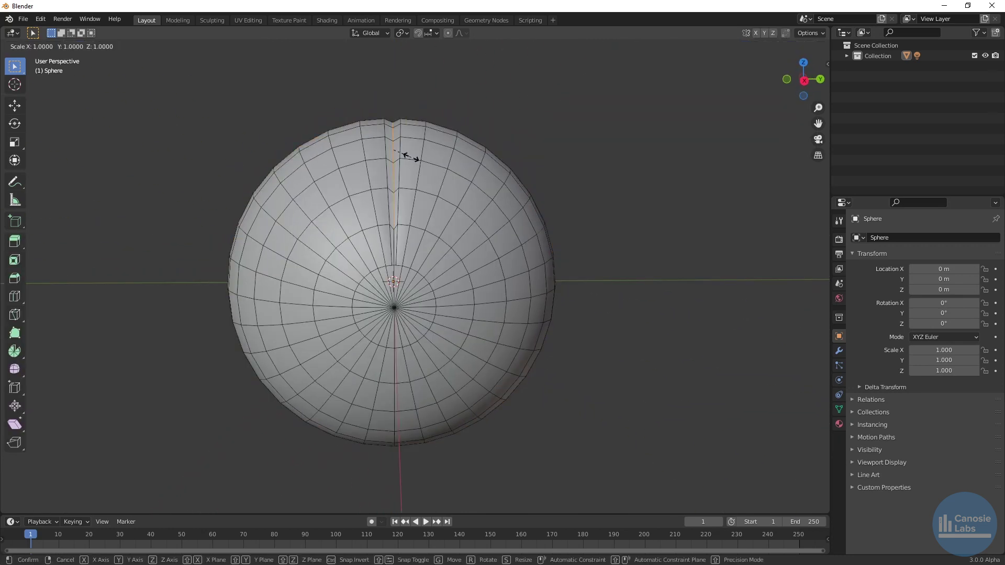
key("z")
left_click(411, 154)
key("Tab")
- Select the edge line running from the sphere's pole down its underside and mark it as a UV seam
middle_click_drag(450, 135, 406, 265)
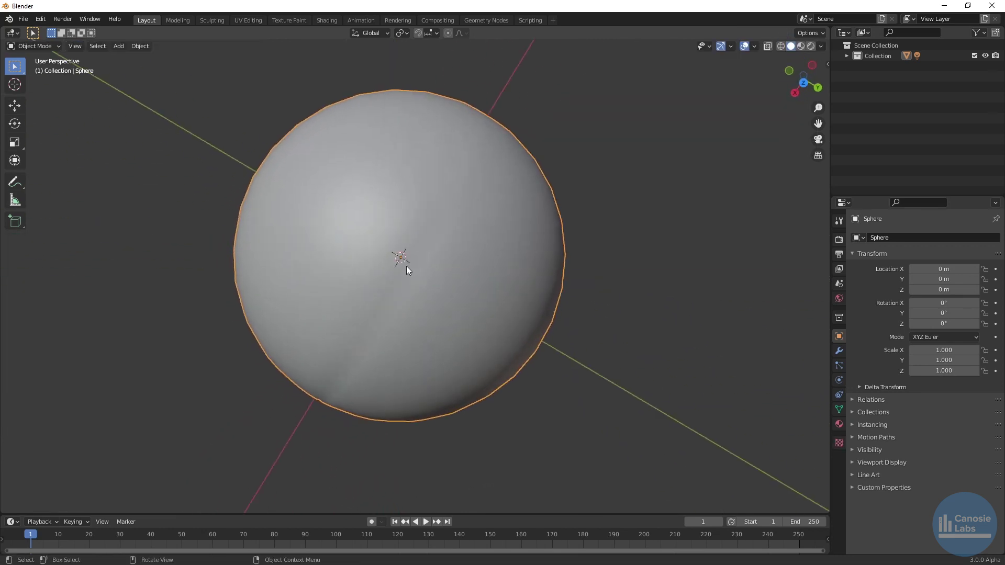
scroll(413, 246, "down", 5)
middle_click_drag(420, 227, 509, 243)
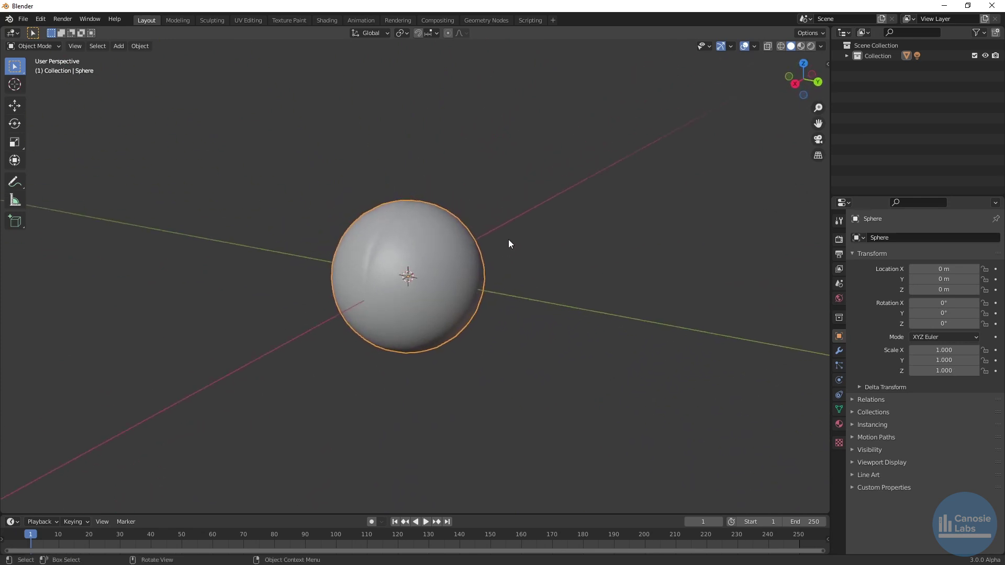
key("Tab")
middle_click_drag(418, 275, 337, 288)
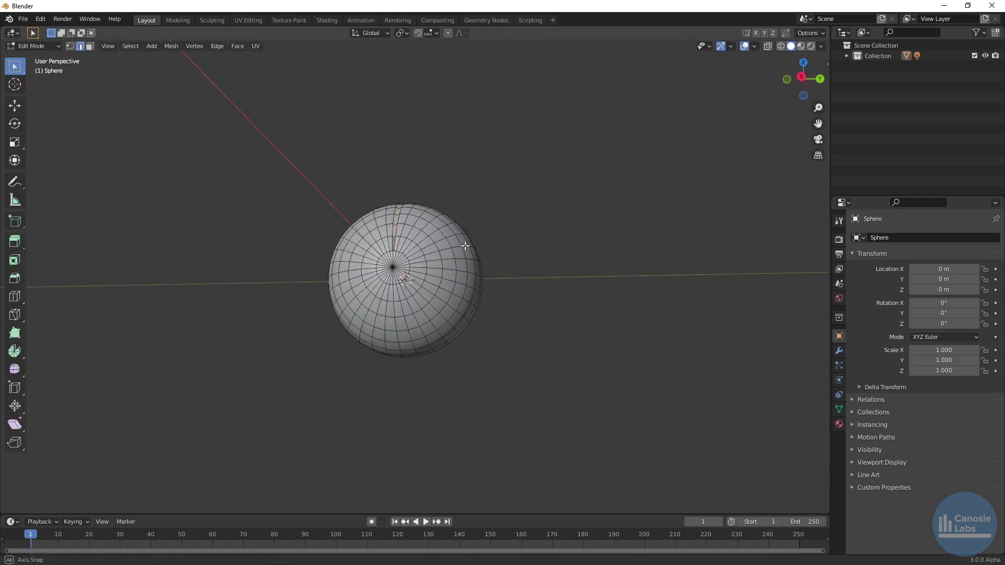
scroll(337, 288, "up", 2)
left_click(385, 277, "alt")
middle_click_drag(385, 278, 400, 276)
right_click(388, 285)
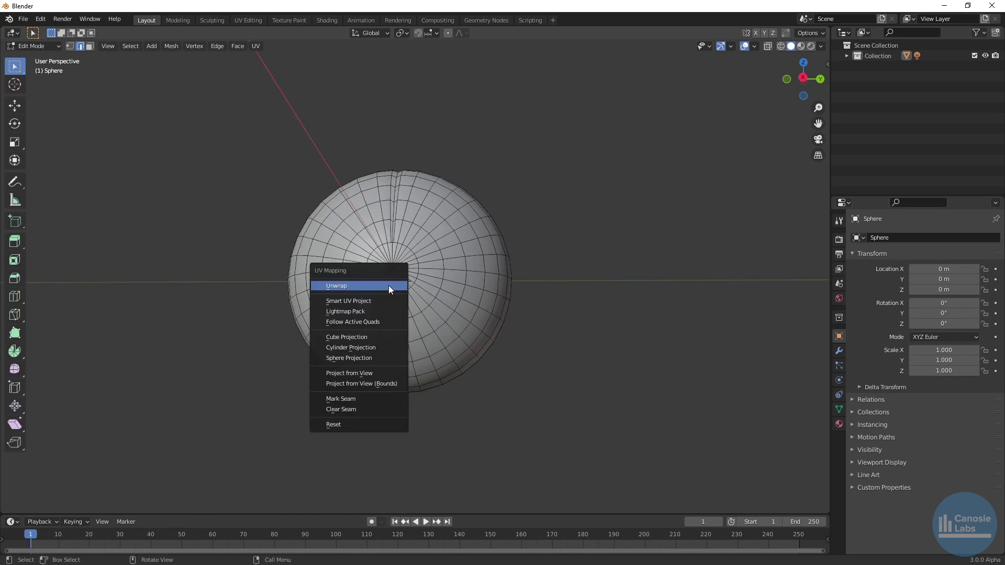
left_click(354, 386)
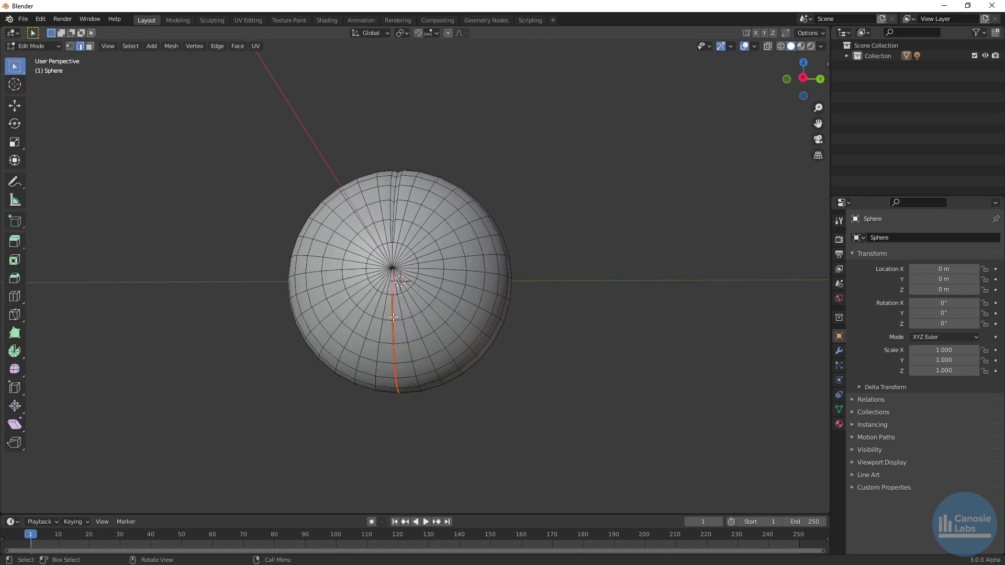
key("u")
left_click(390, 203)
- Add a Displace modifier to the sphere and set its strength to 0.000
key("Tab")
middle_click_drag(536, 233, 670, 235)
left_click(838, 351)
left_click(877, 237)
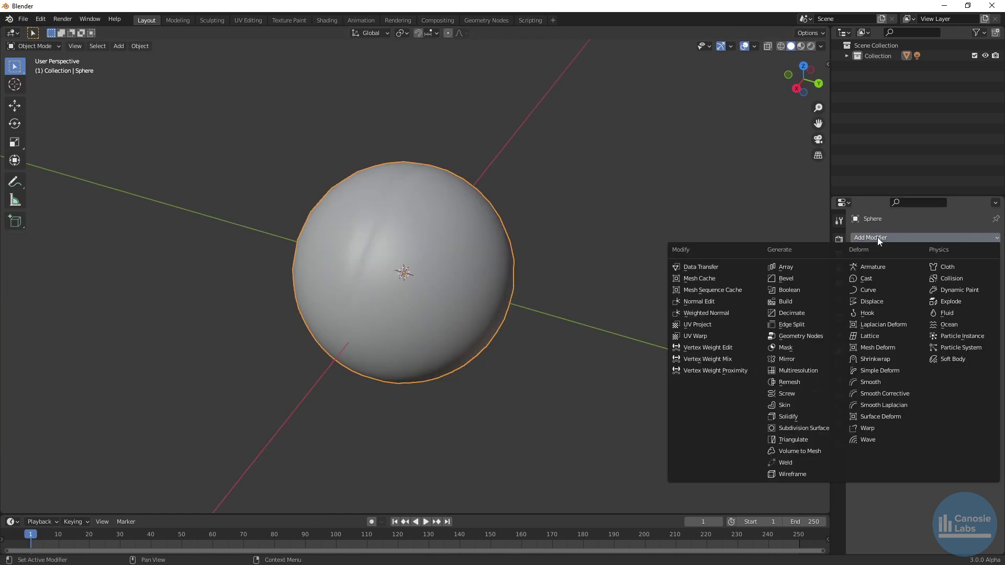
left_click(871, 302)
left_click(948, 321)
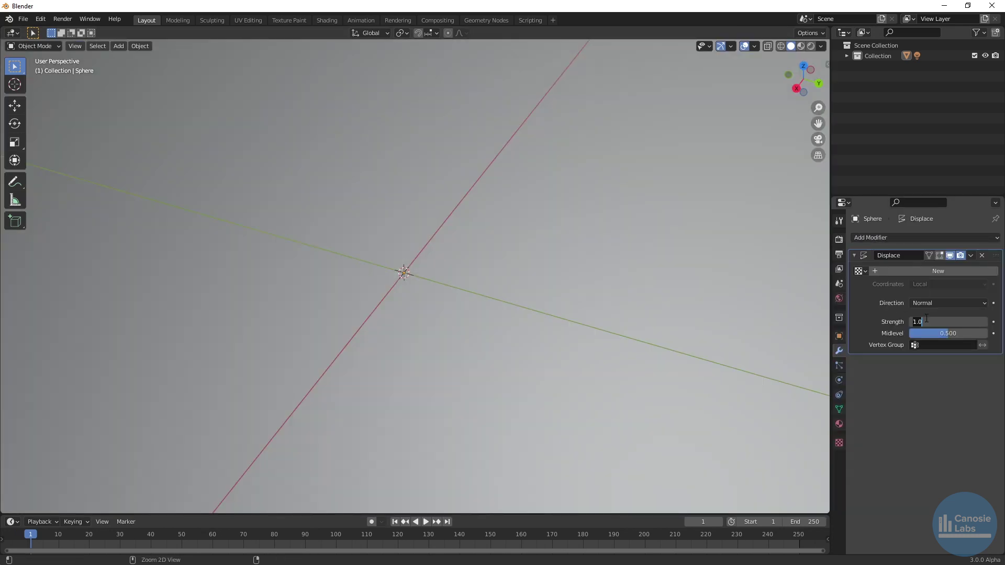
type("0")
key("Return")
- Create a texture named fruitlet for the displacement and set its type to Clouds
left_click(913, 271)
double_click(901, 271)
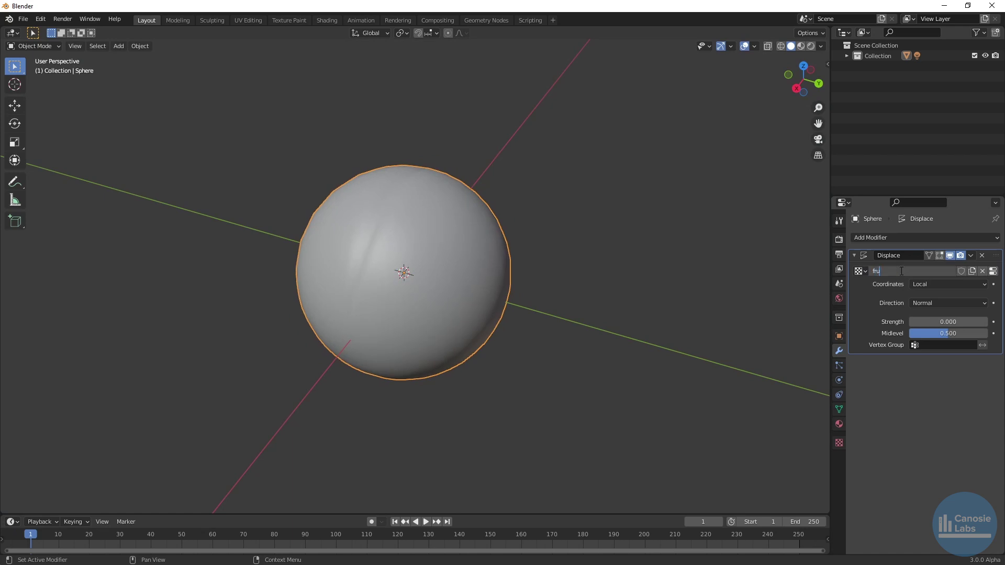
type("fruitlet")
key("Return")
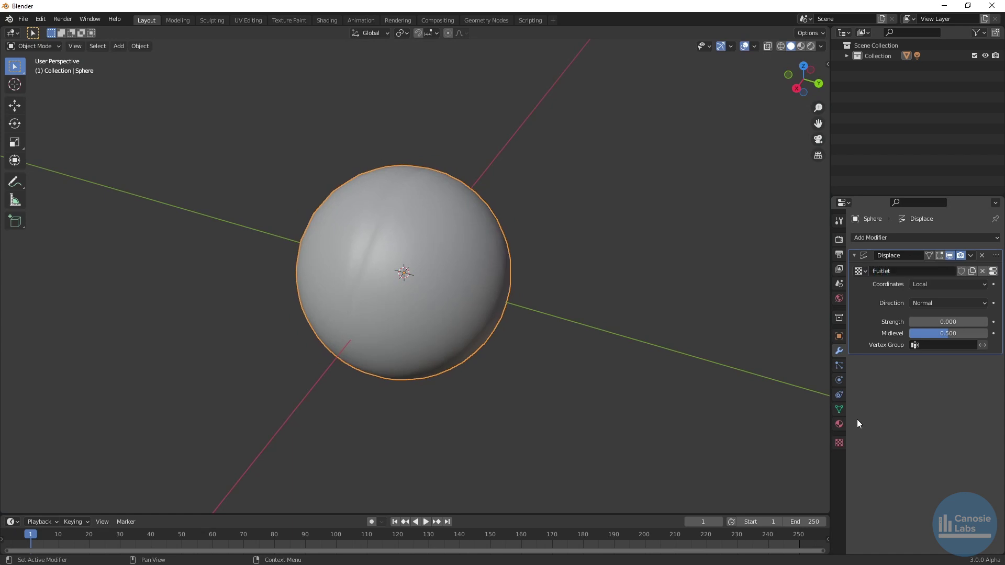
left_click(837, 443)
left_click(911, 267)
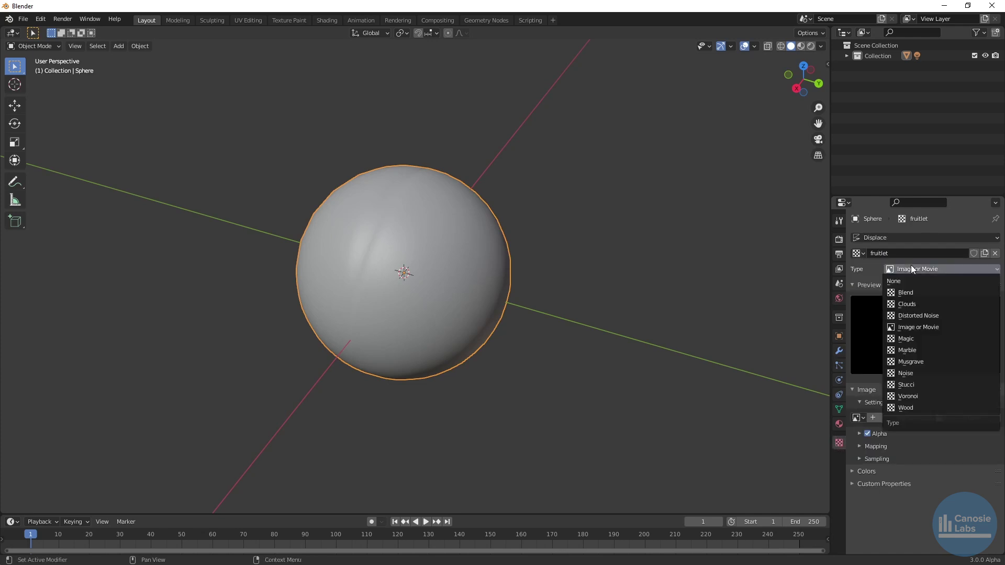
left_click(918, 305)
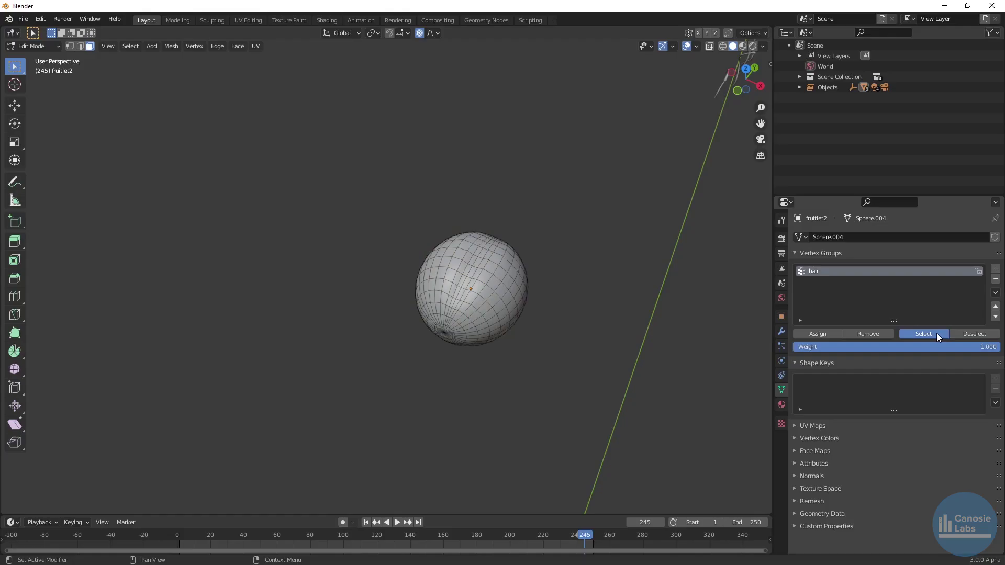
- Select the fruitlet faces assigned to the hair vertex group and examine the area they cover
left_click(923, 333)
key("s")
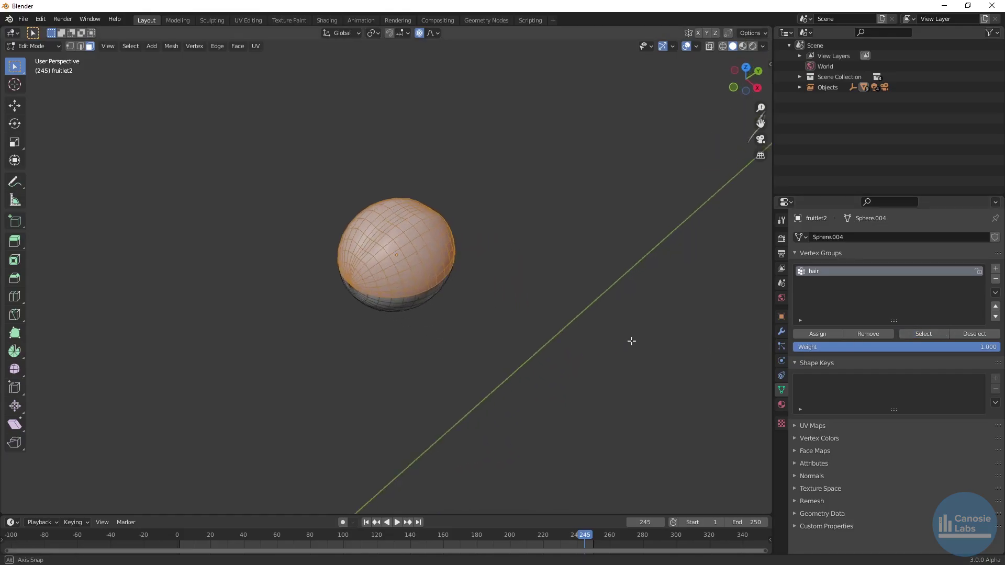
middle_click_drag(607, 338, 482, 330)
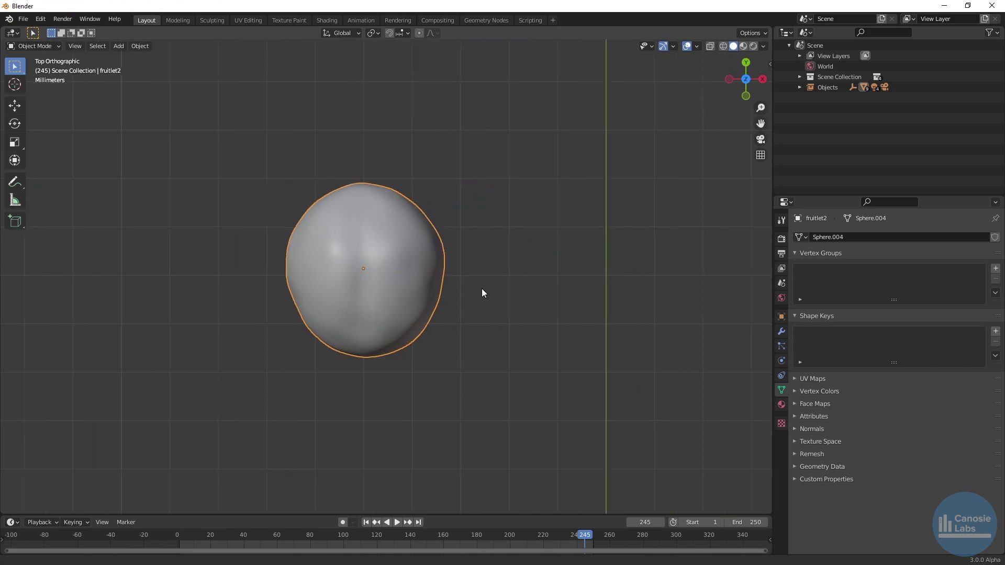
- Box-select the fruitlet's faces from the top view in Edit Mode and add a vertex group named hair
key("Tab")
key("b")
left_click_drag(287, 142, 516, 406)
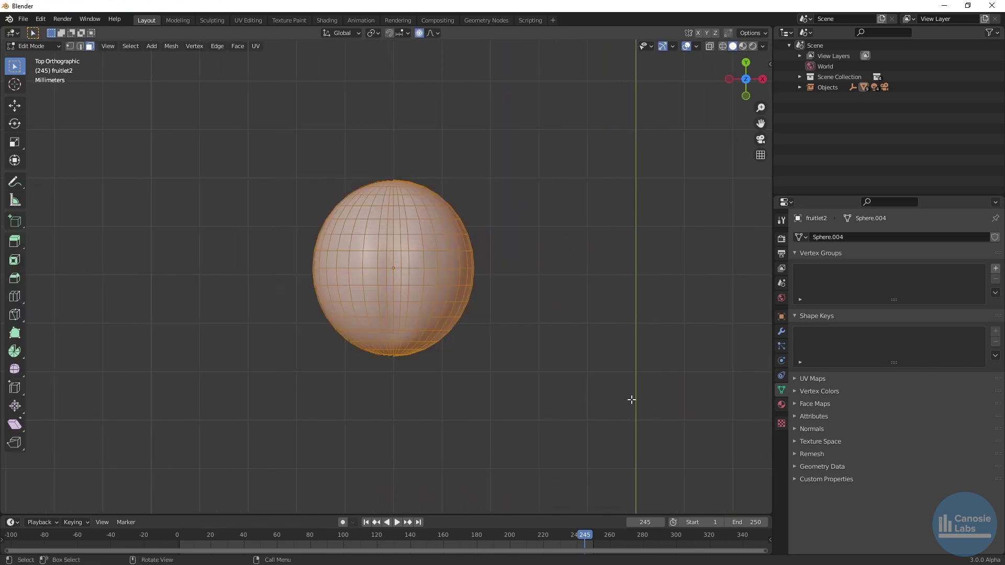
left_click(995, 268)
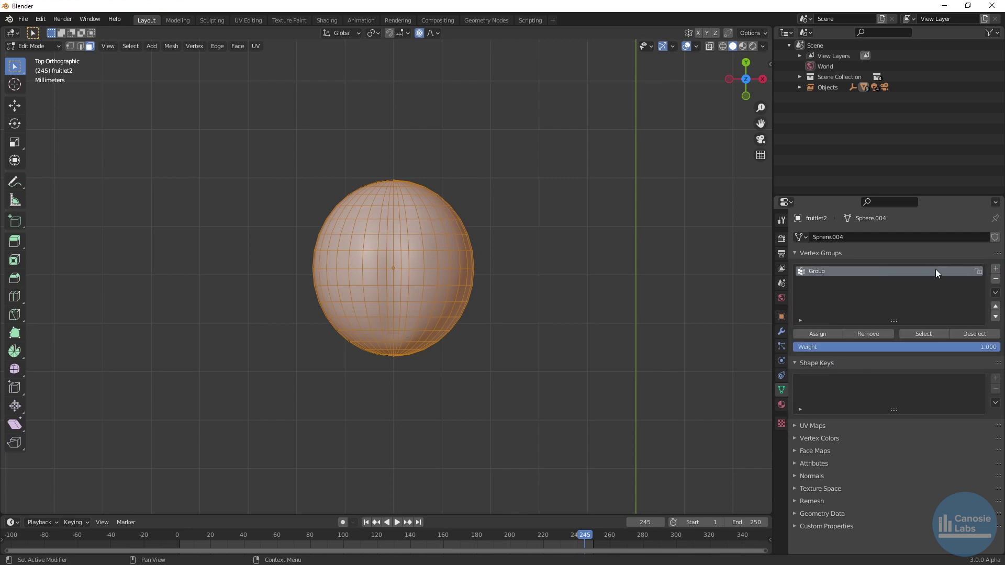
double_click(881, 270)
type("ha")
key("BackSpace")
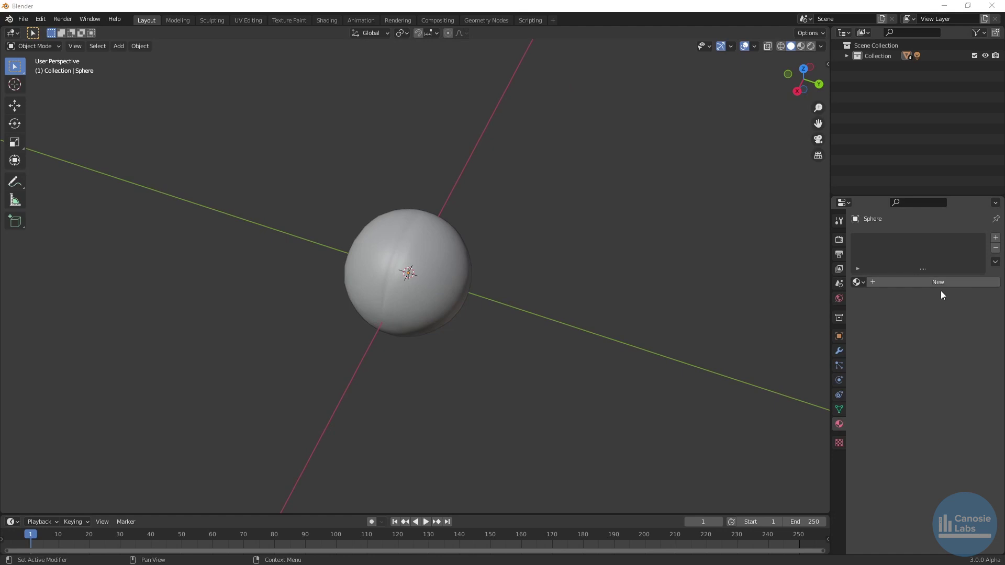
- Assign the existing fruitlet material to the sphere and show it in Material Preview shading
left_click(863, 282)
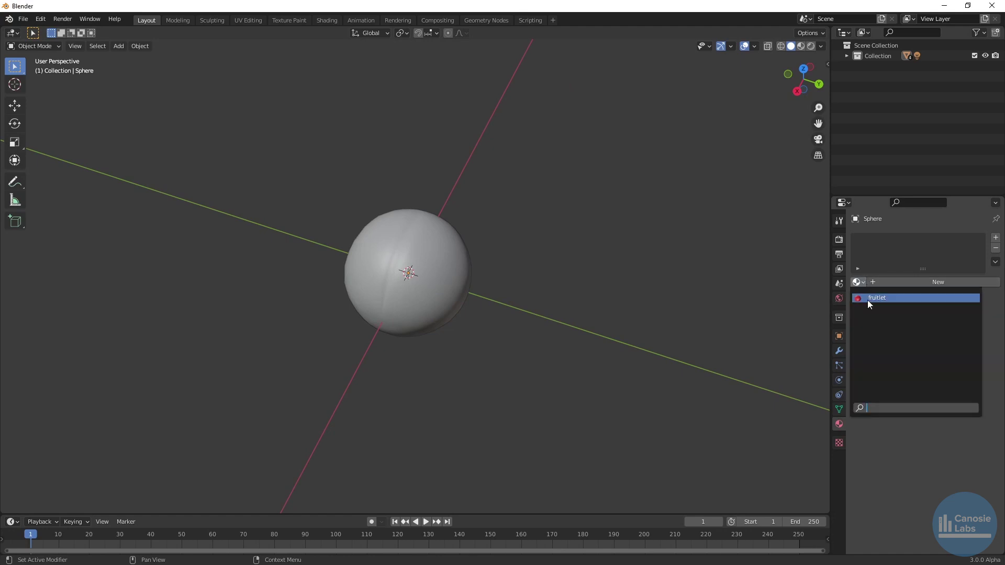
left_click(867, 299)
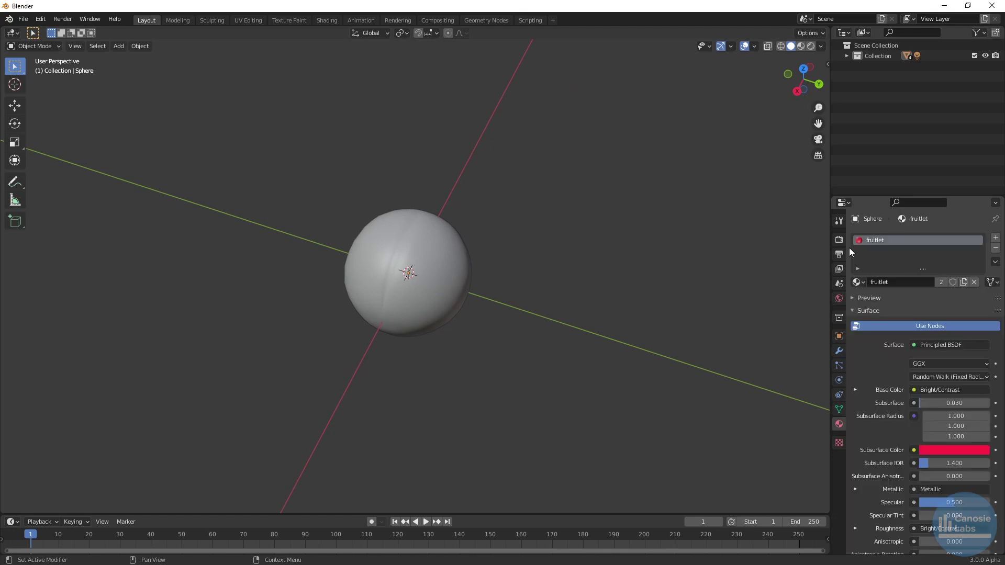
left_click(801, 46)
middle_click_drag(533, 232, 24, 259)
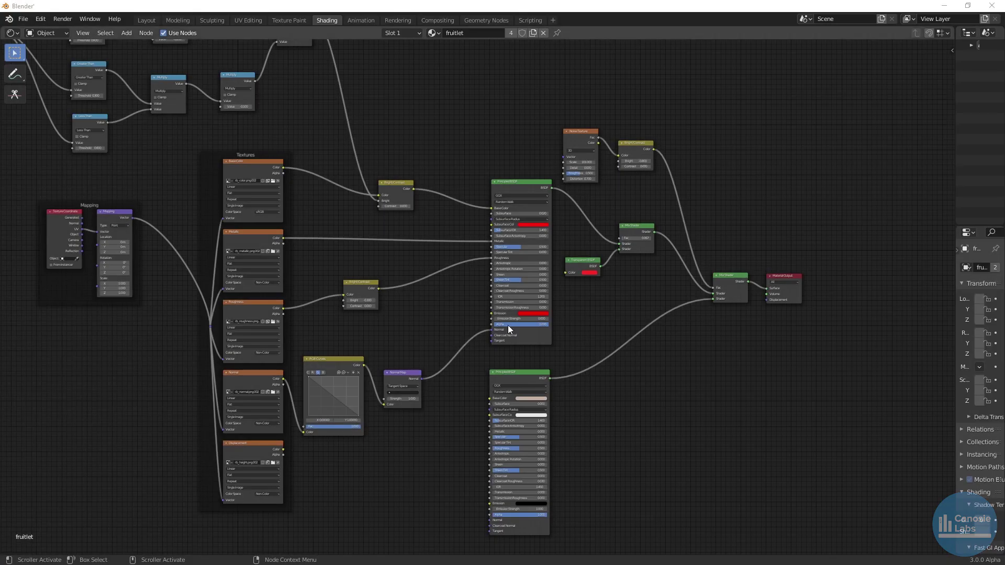
- Examine the fruitlet material's node tree, following the Object Info random value through the math nodes to the Bright/Contrast node
middle_click_drag(427, 311, 617, 525)
scroll(412, 274, "up", 3)
middle_click_drag(314, 279, 448, 332)
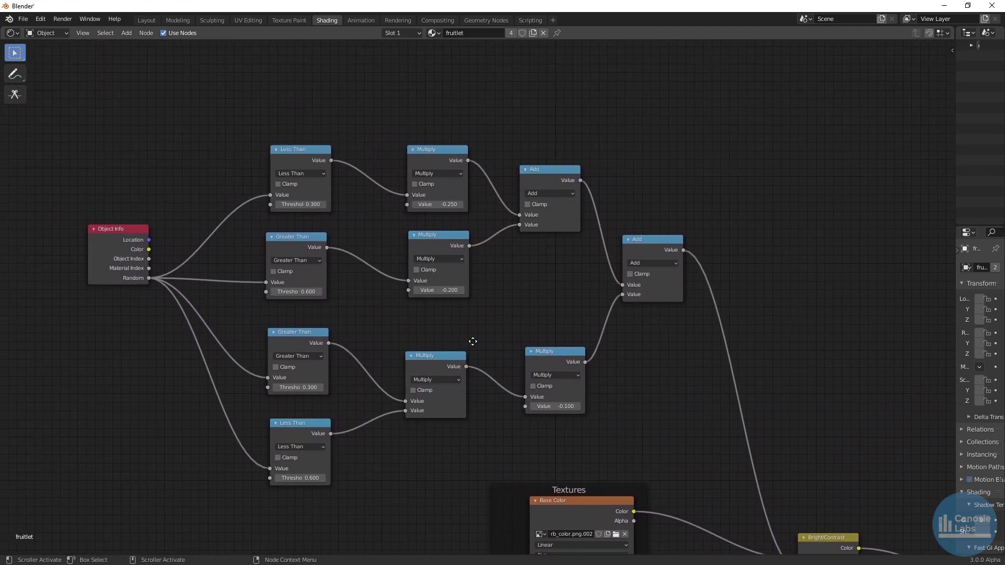
scroll(490, 348, "up", 2)
scroll(491, 347, "up", 1)
middle_click_drag(506, 352, 172, 92)
scroll(195, 112, "up", 1)
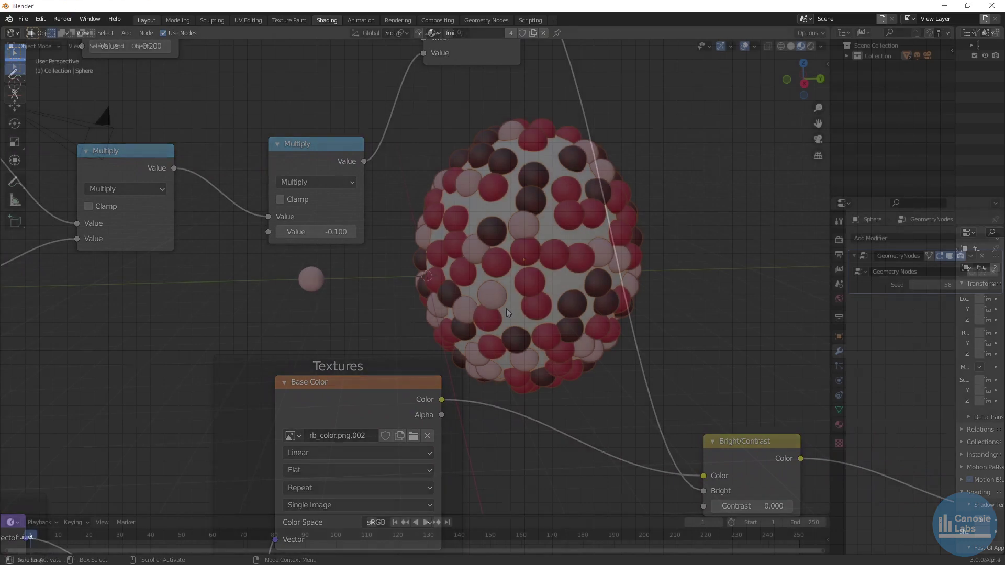
- Step the Geometry Nodes modifier's Seed upward past 61 to vary the scattered fruitlets
mouse_move(463, 306)
middle_mouse_down()
mouse_move(121, 335)
mouse_move(24, 314)
mouse_move(341, 312)
middle_mouse_up()
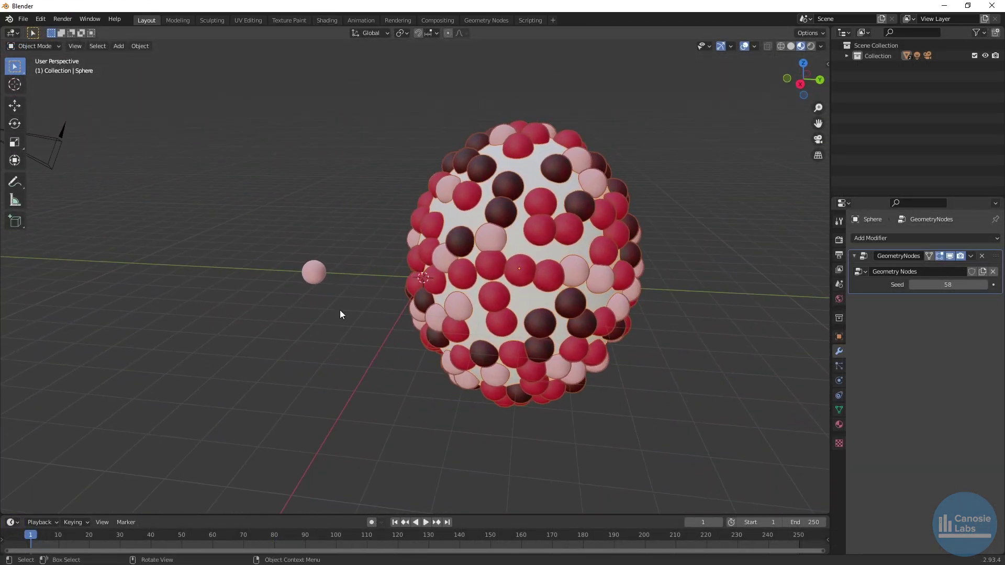
left_click(984, 284)
left_click(984, 285)
left_click(984, 285)
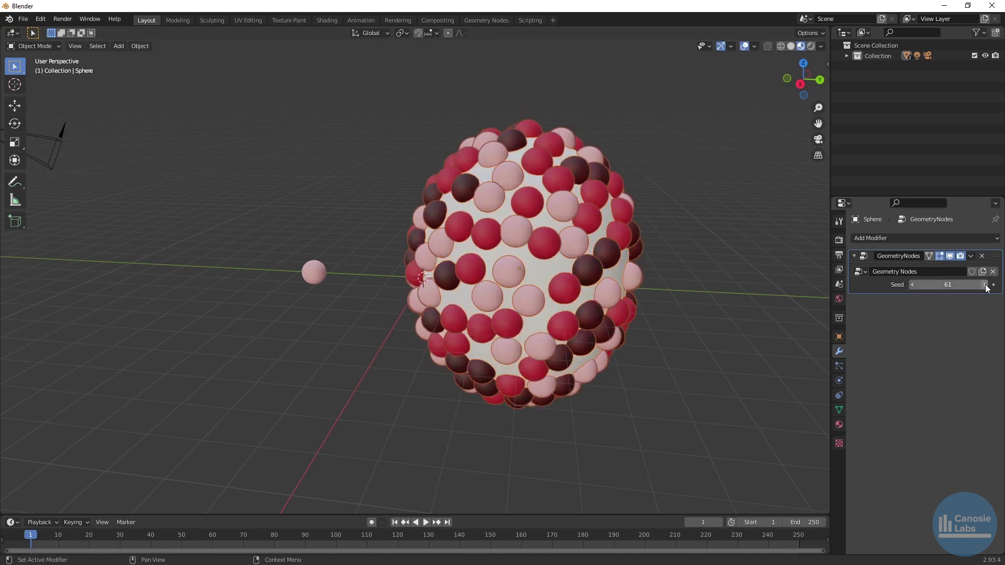
left_click(985, 286)
left_click(984, 286)
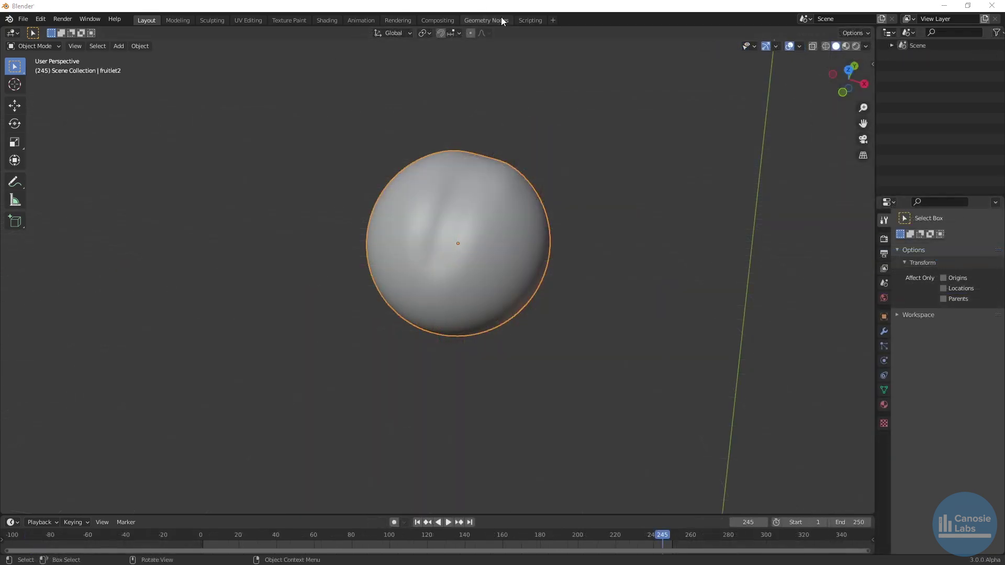
- Open the Geometry Nodes workspace and create a node tree named fruitlet for the sphere
left_click(501, 20)
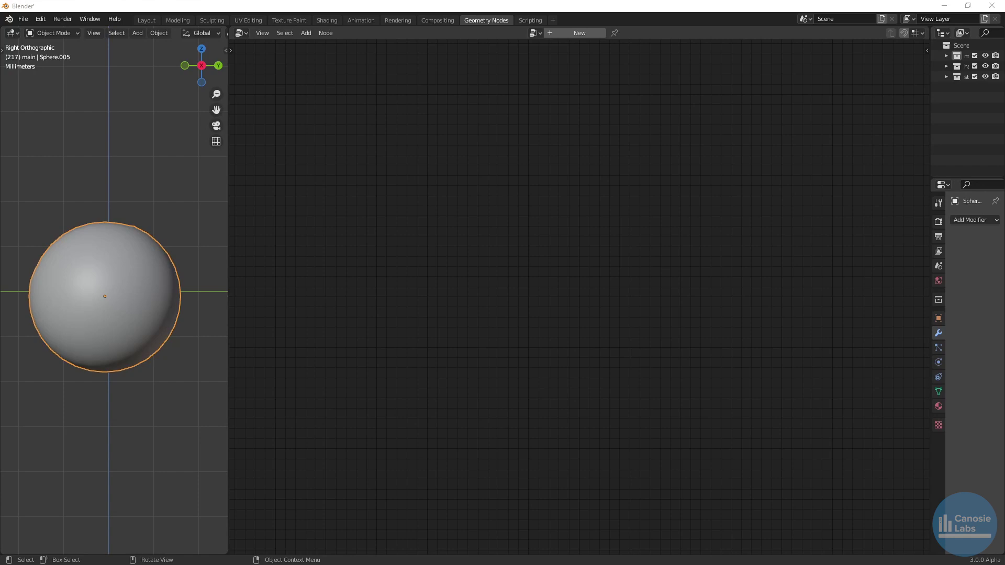
left_click(592, 36)
key("ctrl+a")
key("BackSpace")
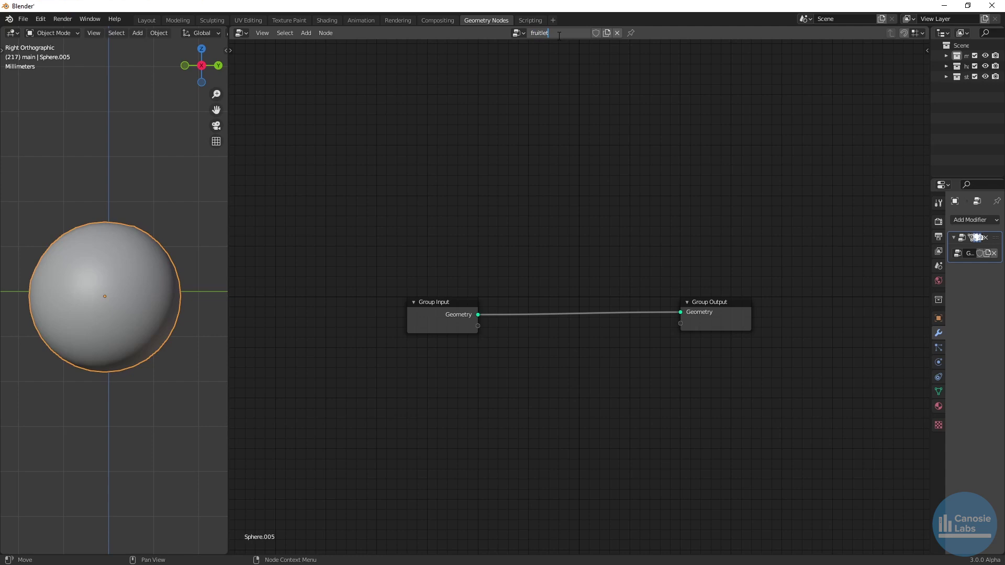
type("fruitlet")
key("Return")
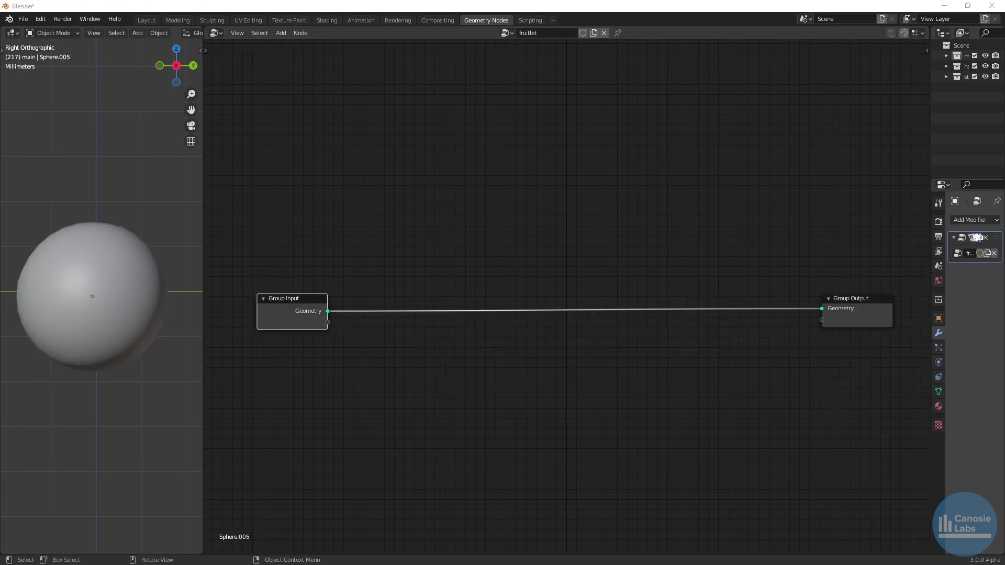
- Insert a Join Geometry node between the Group Input and Group Output nodes
left_click(395, 371)
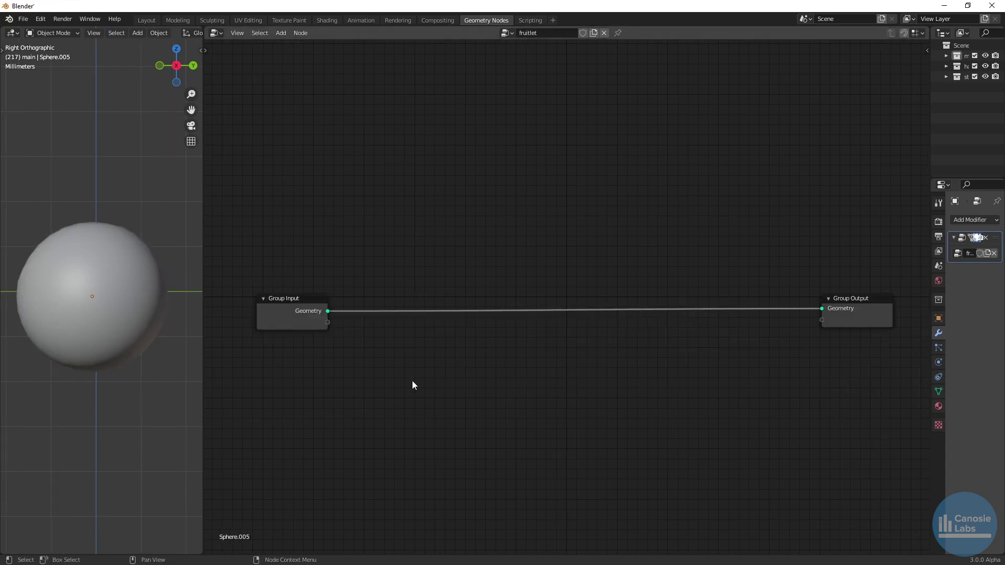
key("shift+a")
mouse_move(410, 385)
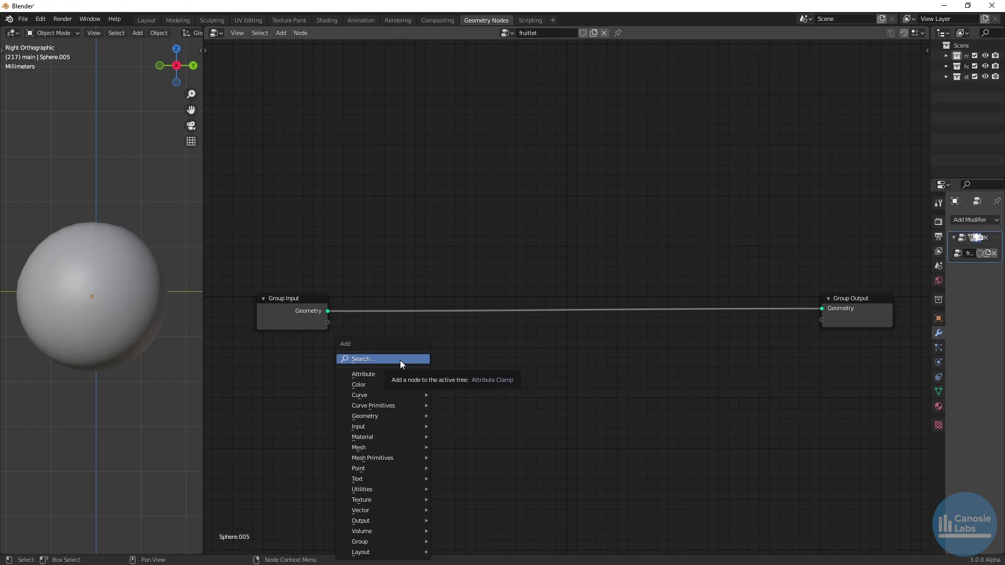
left_click(400, 360)
type("join")
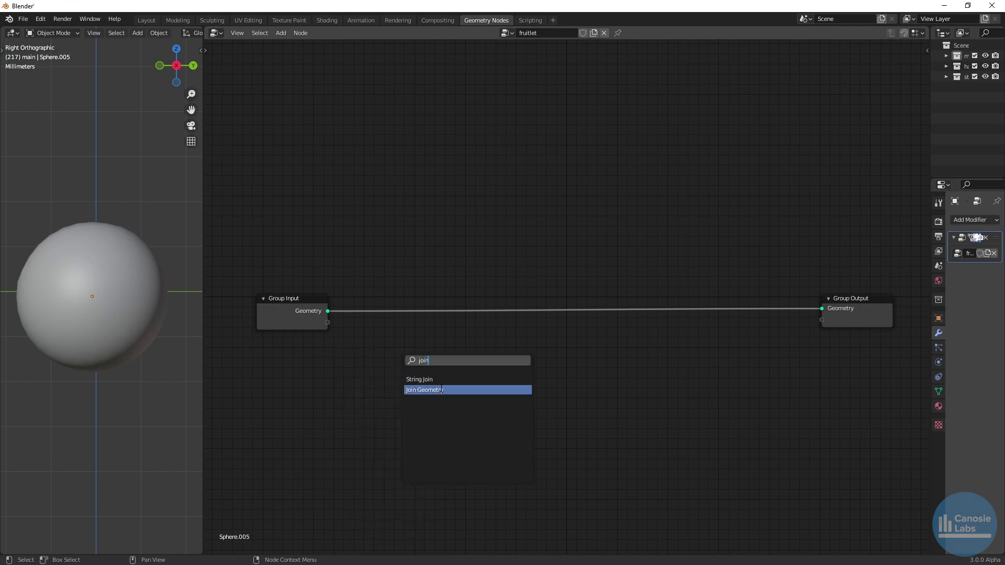
left_click(424, 390)
left_click(756, 324)
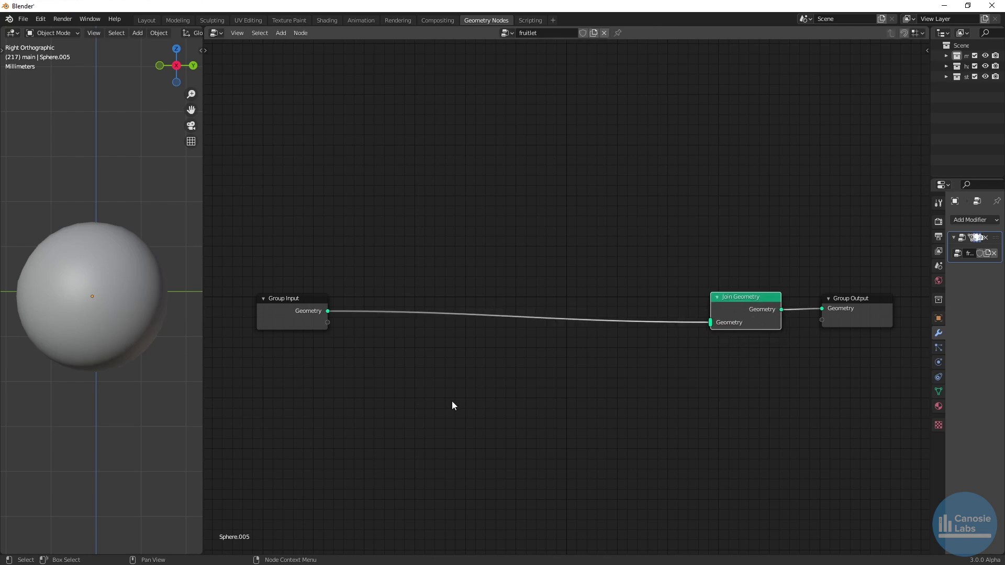
- Add a Point Instance node below the main link and set its object to style1
key("shift+a")
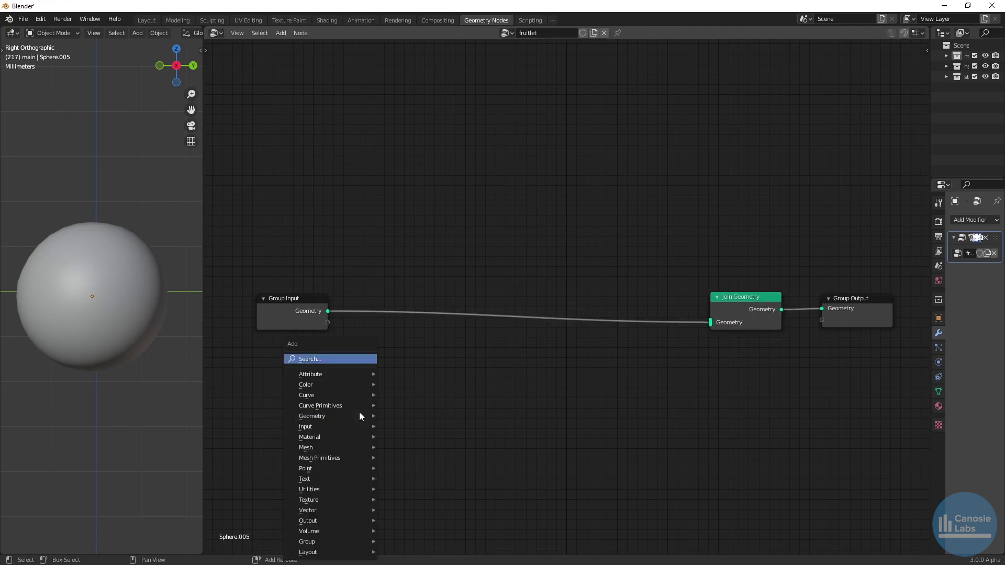
left_click(347, 358)
type("poi")
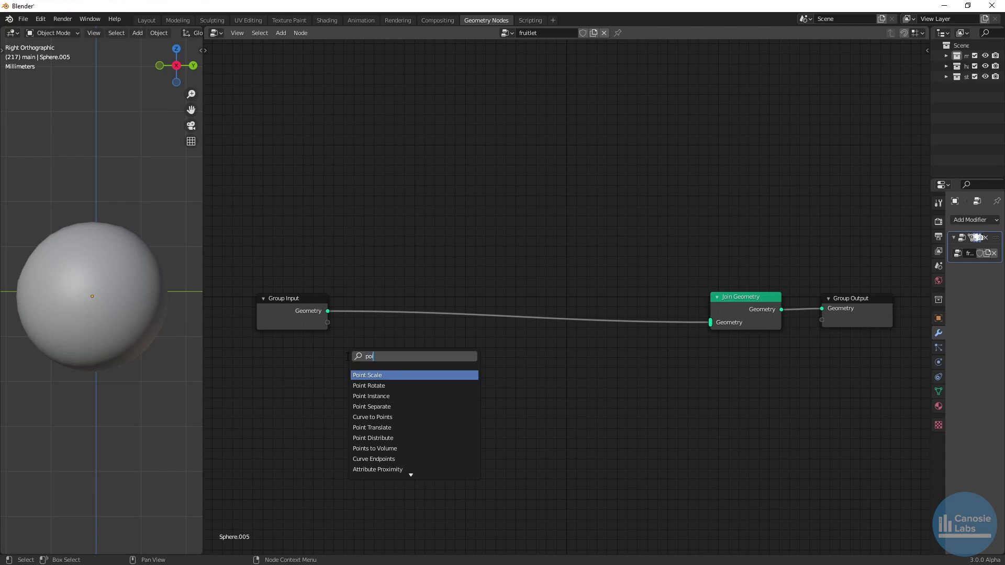
key("Down")
key("Down")
key("Return")
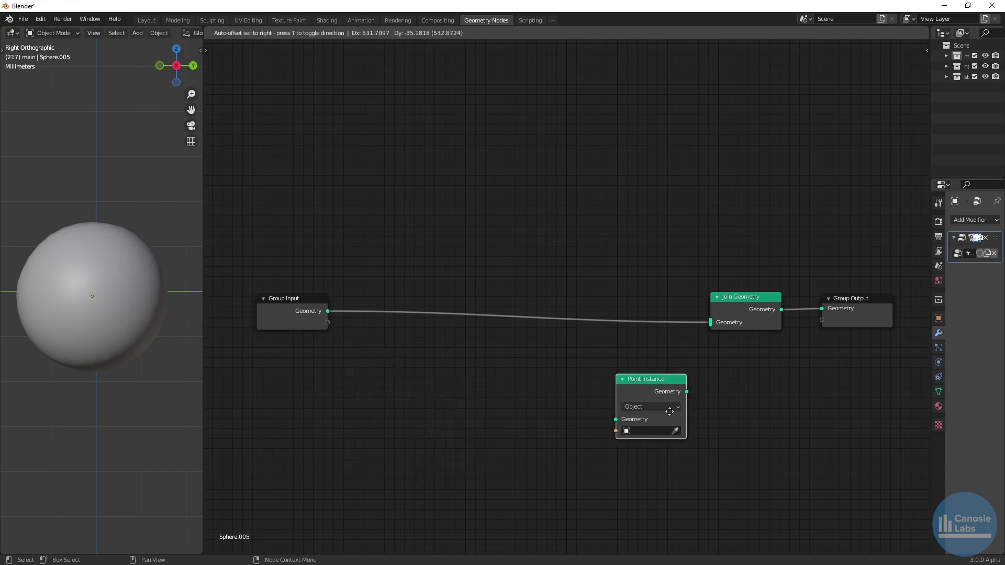
left_click(667, 428)
left_click(652, 434)
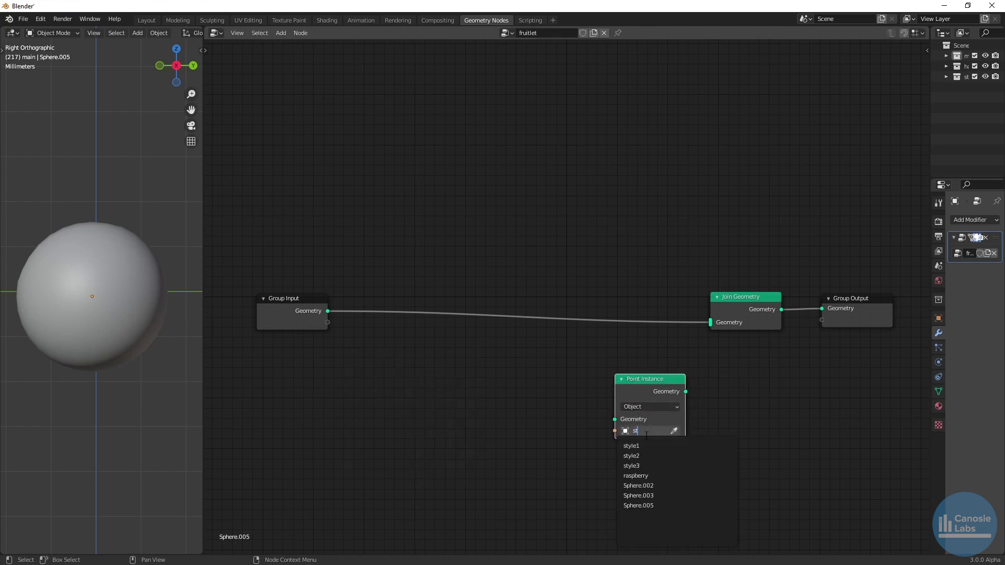
left_click(643, 447)
- Add a Mesh Line node with a count of 1, feed it into Point Instance, and link Point Instance to Join Geometry
key("shift+a")
type("mesh")
key("Return")
left_click(479, 413)
left_click(480, 414)
type("1")
left_click_drag(513, 387, 614, 419)
left_click_drag(686, 391, 711, 322)
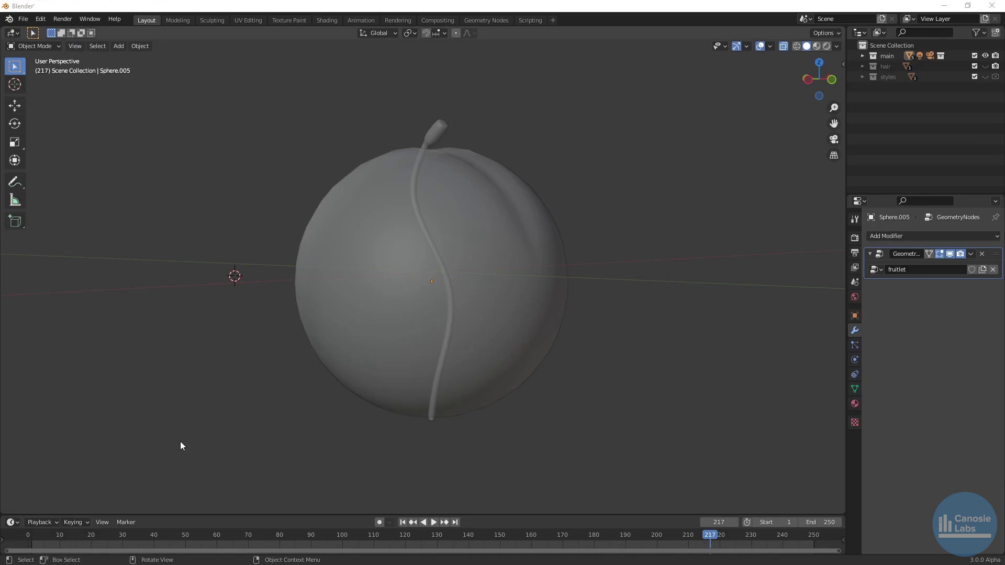
middle_click_drag(269, 433, 145, 437)
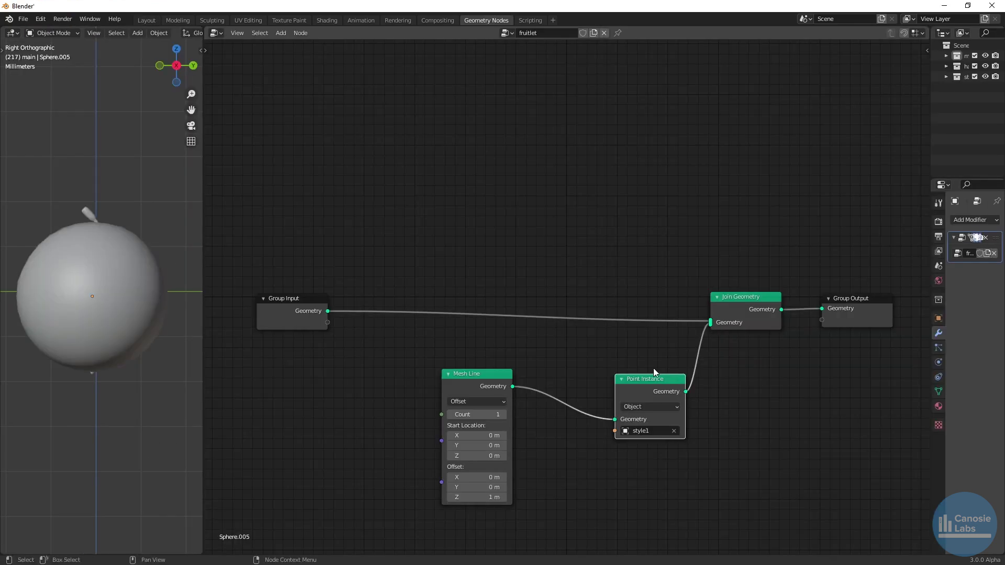
- Spread the nodes apart and insert an Attribute Vector Math node set to Add between Mesh Line and Point Instance
left_click_drag(656, 377, 582, 378)
left_click_drag(502, 373, 394, 371)
key("shift+a")
left_click(429, 360)
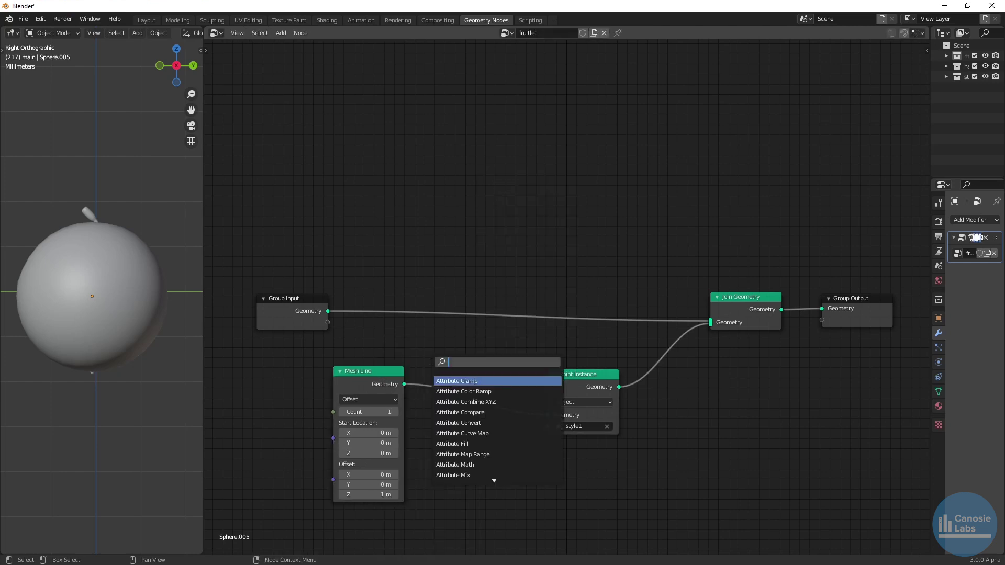
type("vector at")
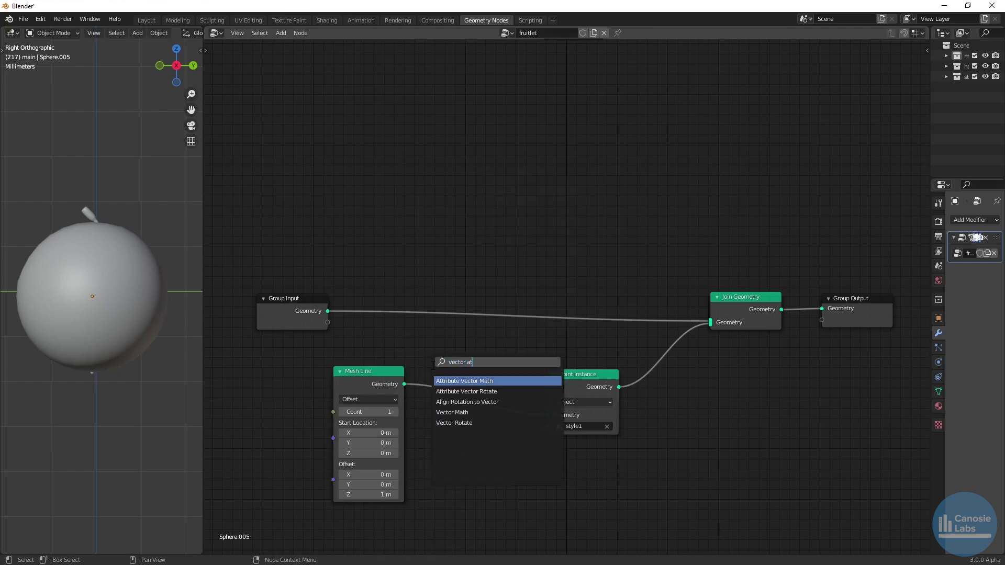
key("Return")
left_click(479, 400)
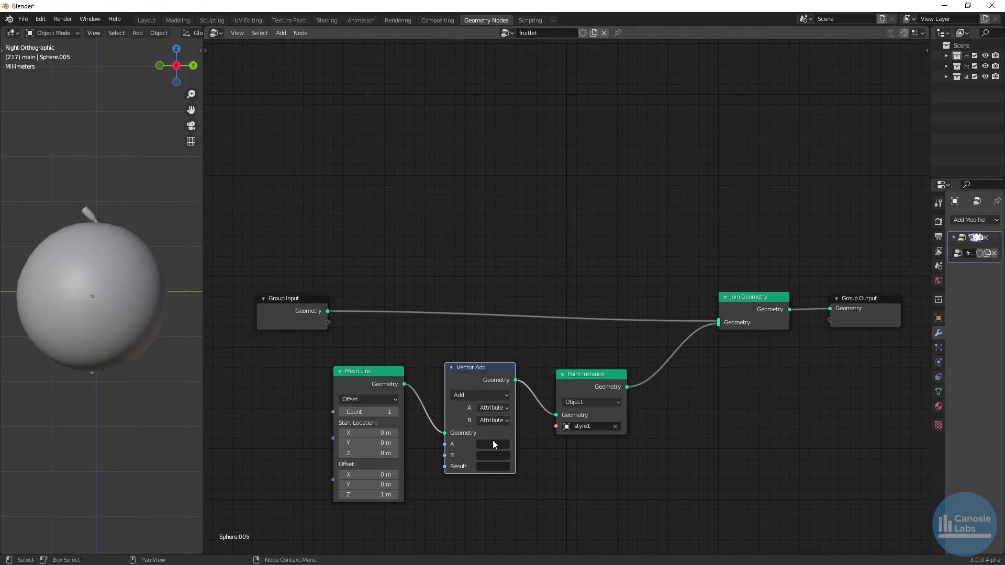
- Set the Vector Add node's B type to Vector and use position for both A and Result
left_click(492, 421)
left_click(498, 441)
left_click(499, 443)
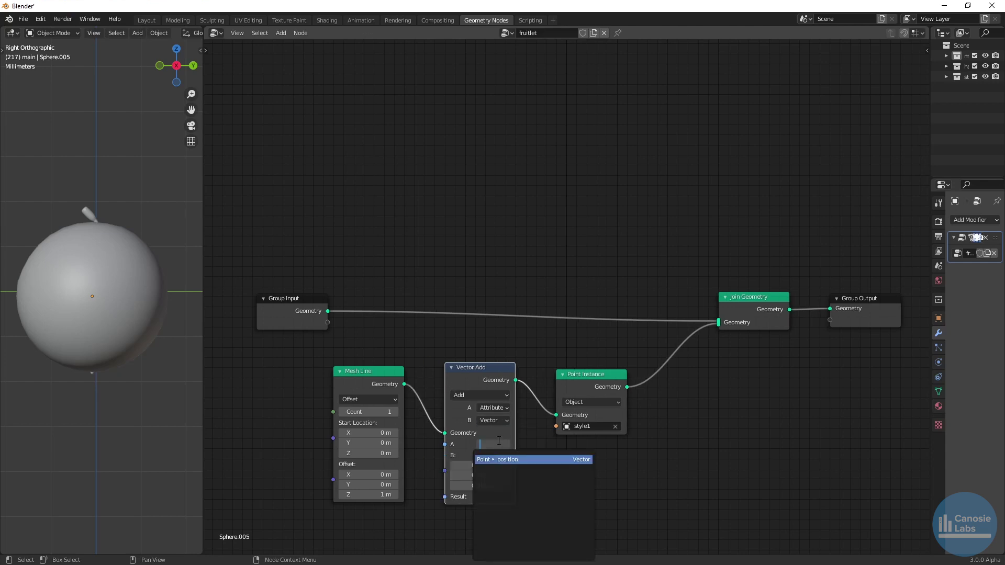
left_click(498, 460)
left_click(490, 497)
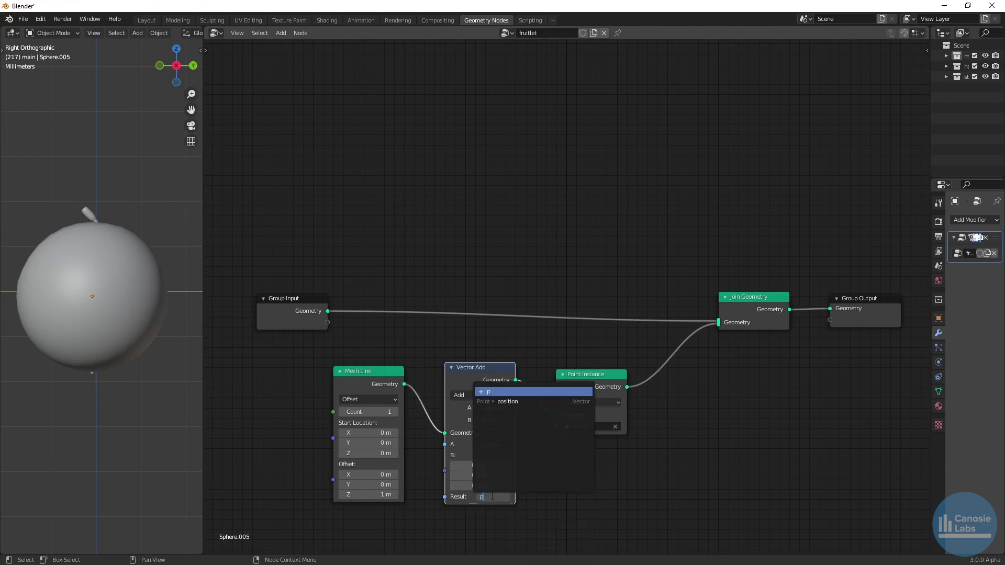
left_click(506, 423)
- Set the Vector Add node's B vector to -0.001 in Y and 0.002 in Z
left_click(477, 476)
type("-0.00")
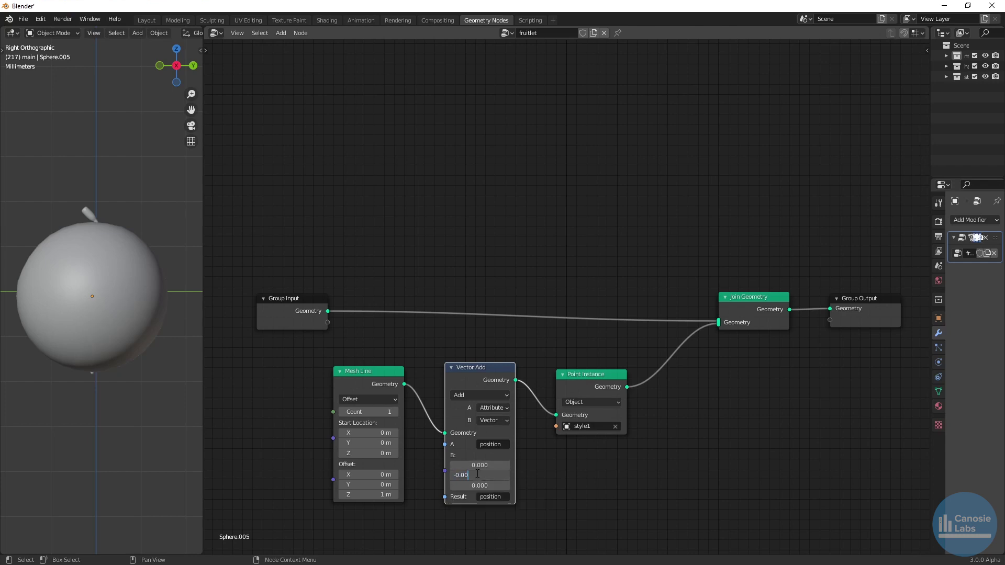
type("1")
key("Tab")
type("0.002")
key("Return")
- Insert a Point Rotate node between Vector Add and Point Instance and set its X rotation to 33°
left_click_drag(581, 374, 661, 366)
key("shift+a")
left_click(529, 359)
type("point rotate")
key("Return")
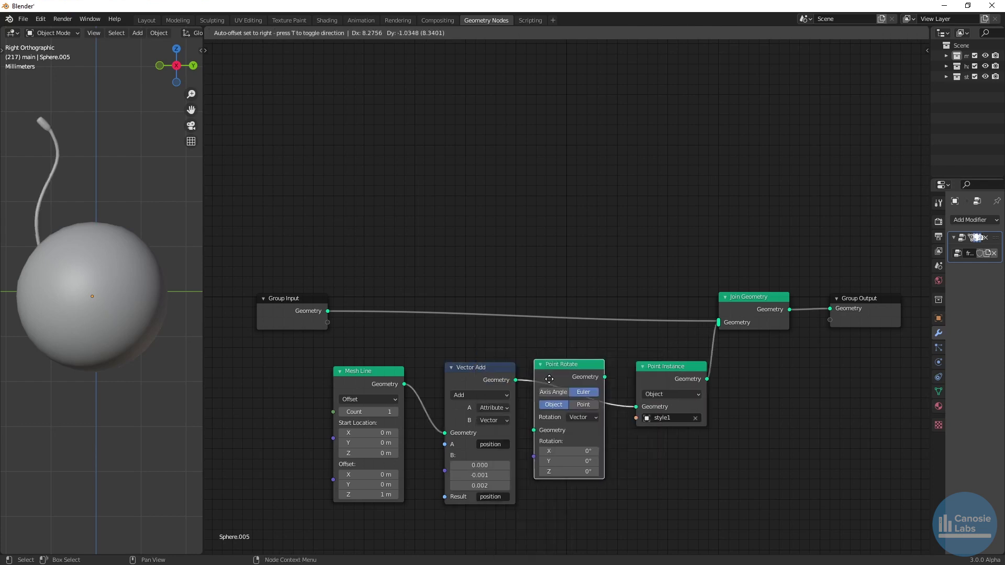
left_click(551, 382)
left_click(587, 453)
type("33")
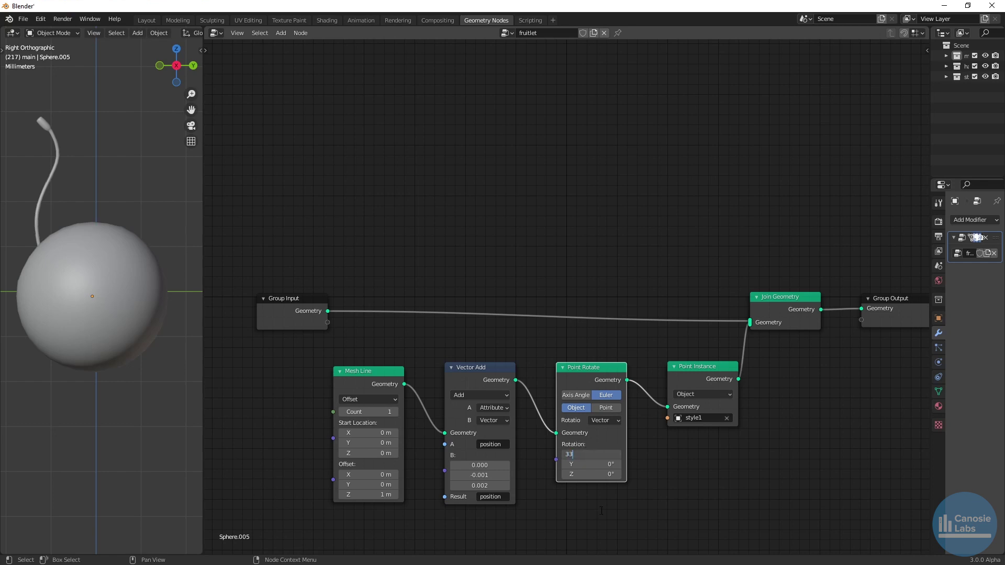
key("Return")
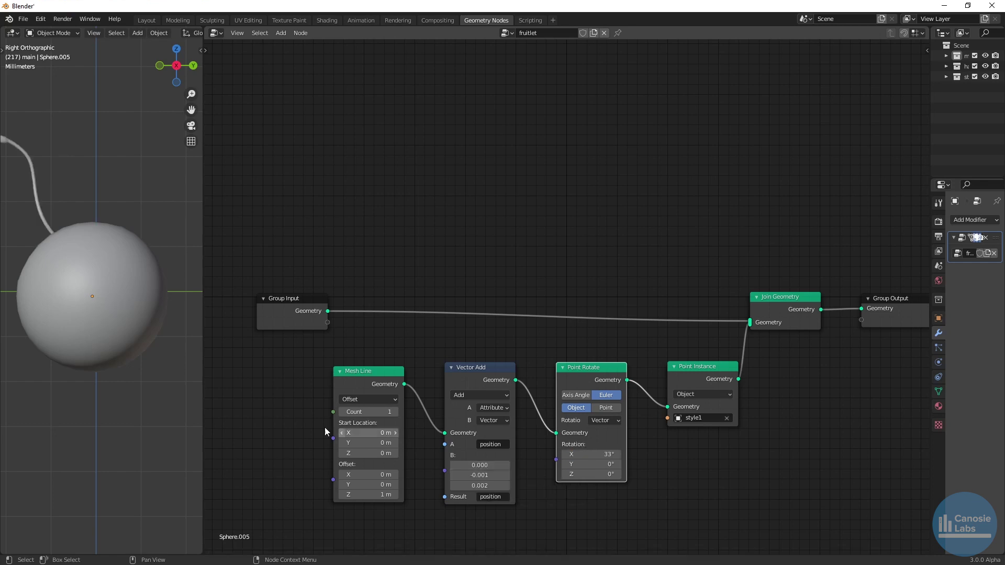
- Set the Y component of the Vector Add node's B vector to -0.002
left_click(485, 475)
key("Return")
middle_click_drag(83, 268, 109, 274, "shift")
scroll(109, 274, "down", 2)
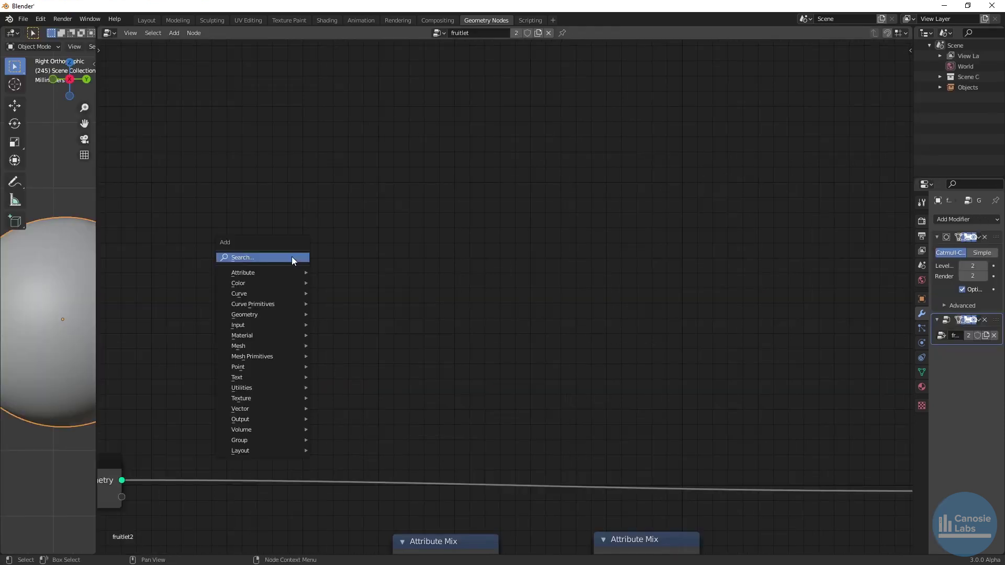
- Add a Point Distribute node above the Group Input link in the fruitlet node tree
left_click(292, 259)
type("point dis")
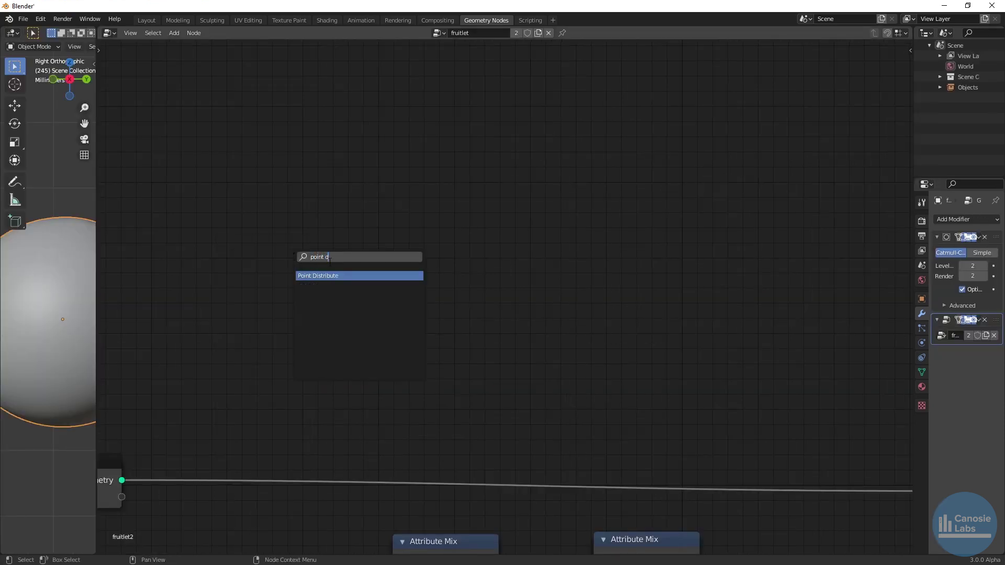
key("Return")
left_click(292, 276)
- Set Point Distribute's maximum density to 40000000 and density attribute to hair, and feed it the Group Input geometry
left_click(309, 336)
type("40000000")
left_click(329, 358)
type("hai")
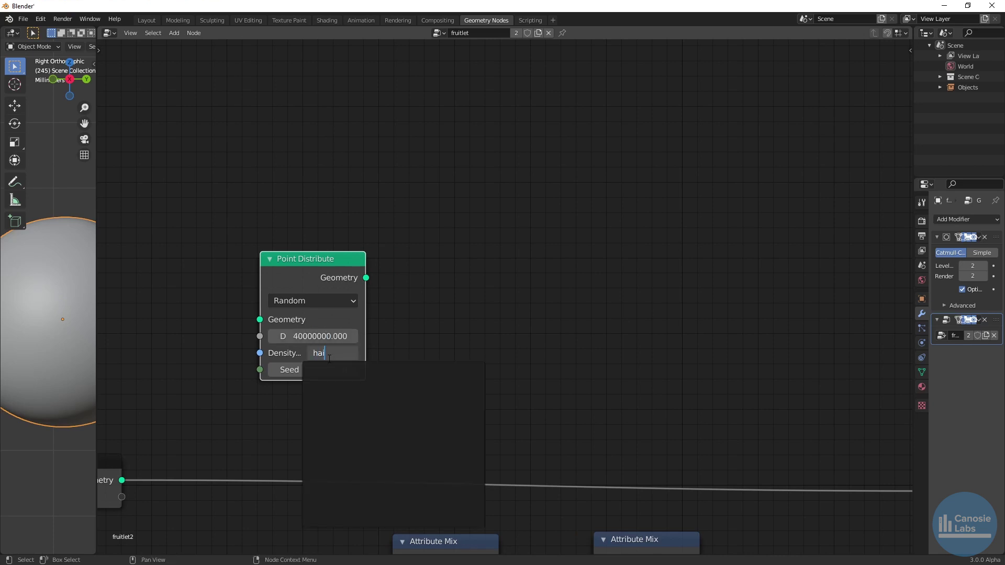
type("r")
key("Return")
key("shift+a")
left_click_drag(122, 480, 258, 325)
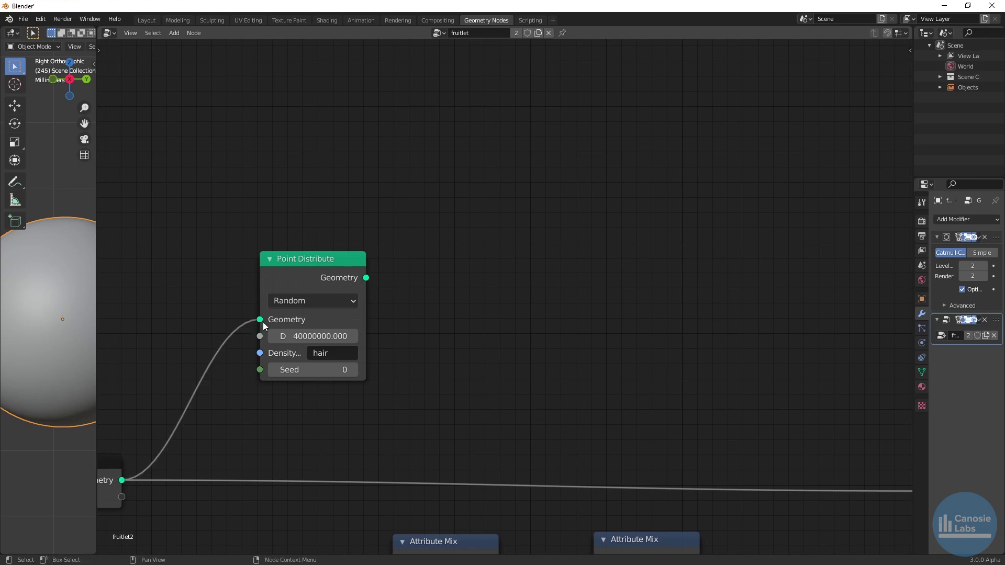
- Add an Attribute Fill node and connect Point Distribute's geometry to it
key("shift+a")
type("fill")
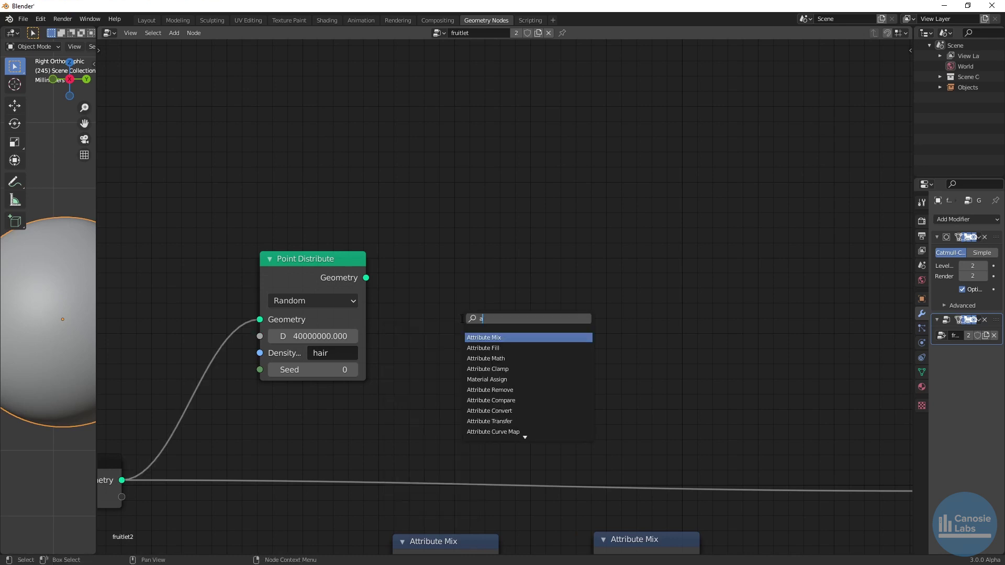
key("Return")
left_click(473, 278)
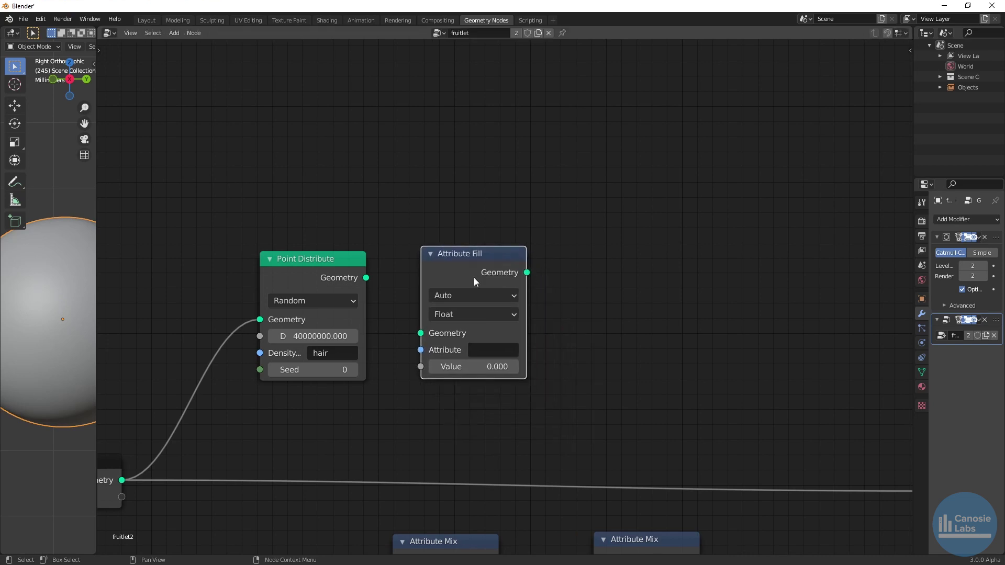
left_click_drag(366, 278, 419, 331)
- Set the Attribute Fill node's attribute to scale with a value of 1.5
left_click(487, 348)
type("scale")
key("Return")
left_click(440, 366)
type("1.5")
key("Return")
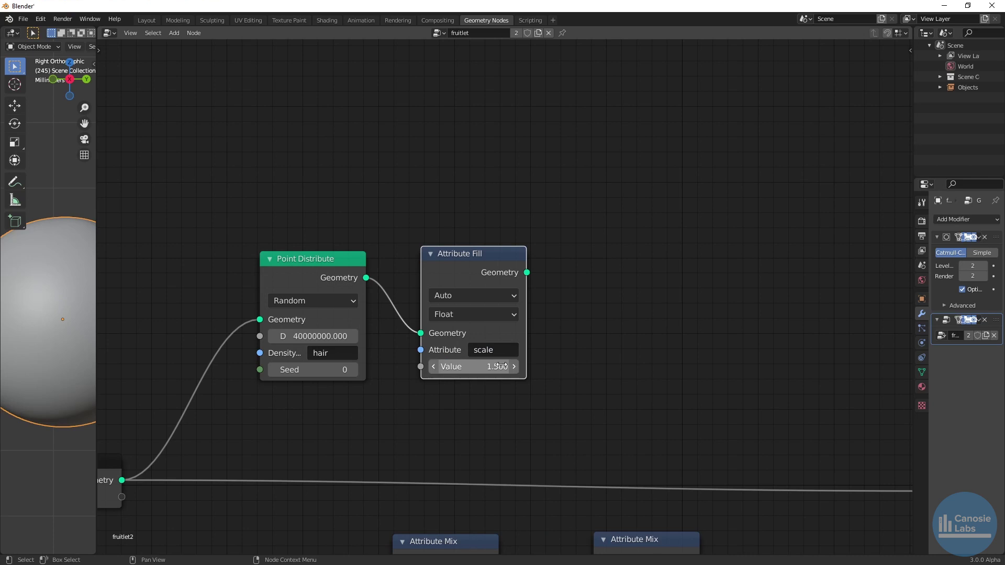
- Add an Attribute Randomize node after Attribute Fill and set its operation to Multiply
left_click(570, 306)
key("shift+a")
type("attribute rand")
key("Return")
left_click(636, 312)
left_click(636, 314)
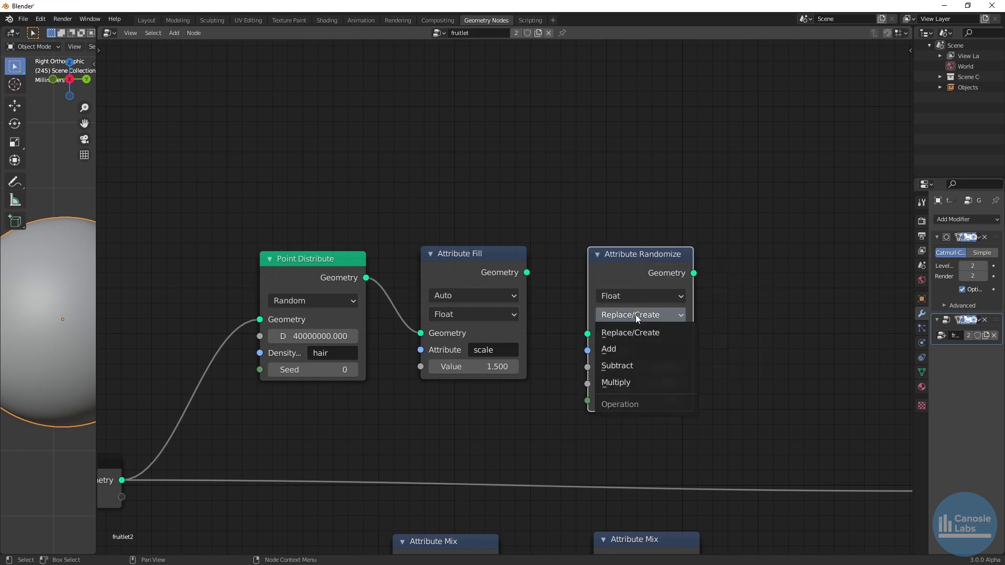
left_click(639, 381)
- Randomize the scale attribute between 0.5 and 1.5 and connect Attribute Fill's geometry to the Attribute Randomize node
left_click(661, 368)
type("1.00.5")
key("Tab")
type("1.5")
key("Return")
left_click_drag(526, 272, 587, 334)
- Add a Point Instance node beside the Attribute Randomize node
middle_click_drag(724, 299, 531, 297)
key("shift+a")
left_click(531, 295)
type("point ins")
key("Return")
left_click(545, 344)
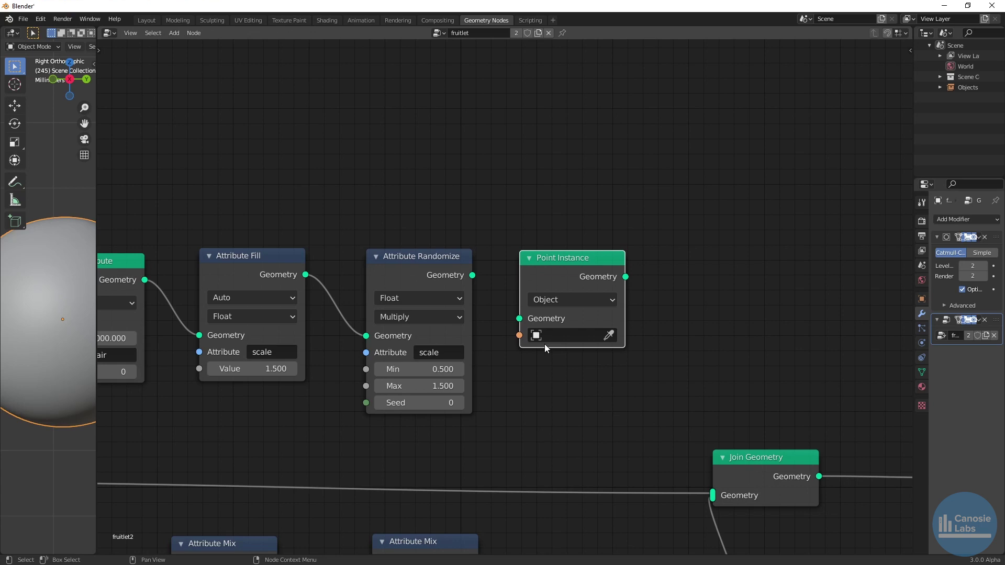
- Make the new Point Instance use the hair collection and link it between Attribute Randomize and Join Geometry
left_click(553, 302)
left_click(551, 333)
left_click(563, 354)
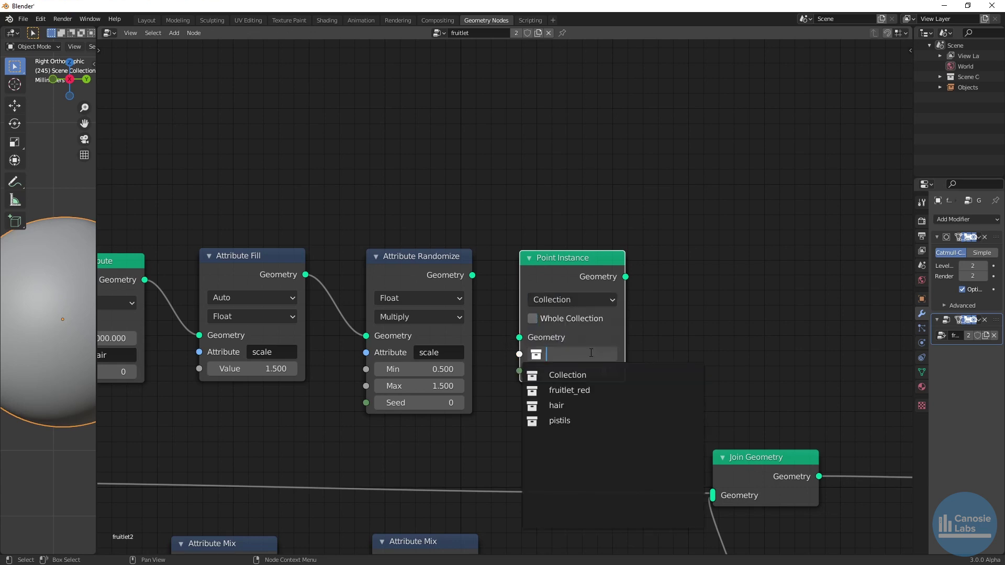
left_click(560, 406)
left_click_drag(472, 274, 518, 337)
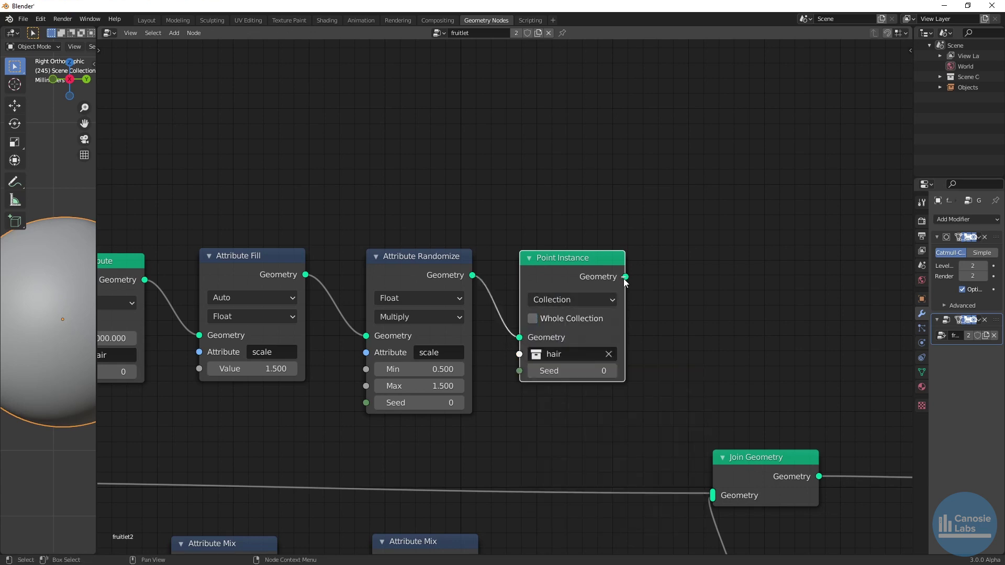
left_click_drag(625, 276, 712, 495)
middle_click_drag(647, 428, 730, 406)
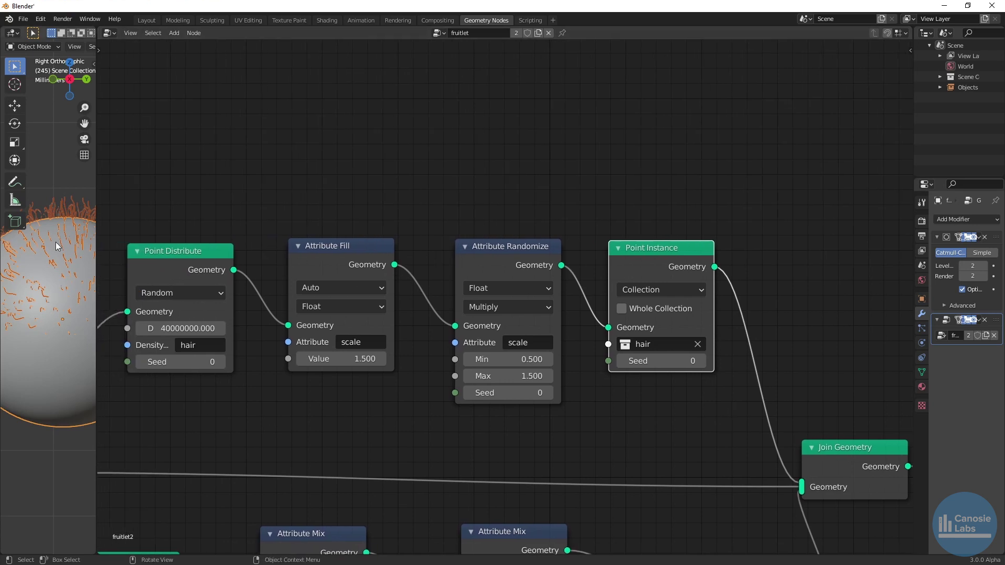
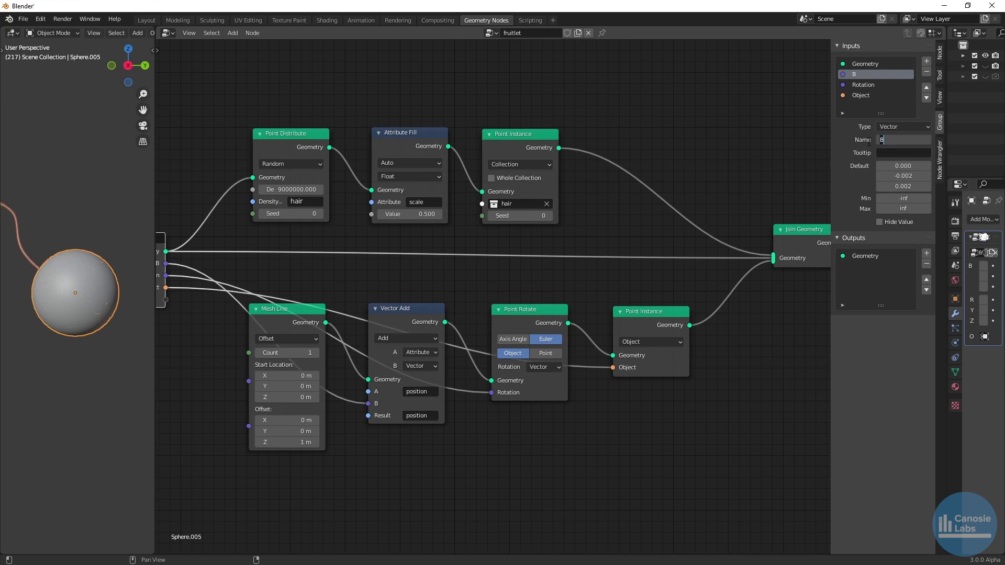
- Rename the group inputs B, Rotation and Object to style position, style rotation and style instance
type("style position")
left_click(863, 85)
left_click(889, 140)
type("style rotation")
left_click(860, 95)
left_click(895, 139)
type("style instance")
key("Return")
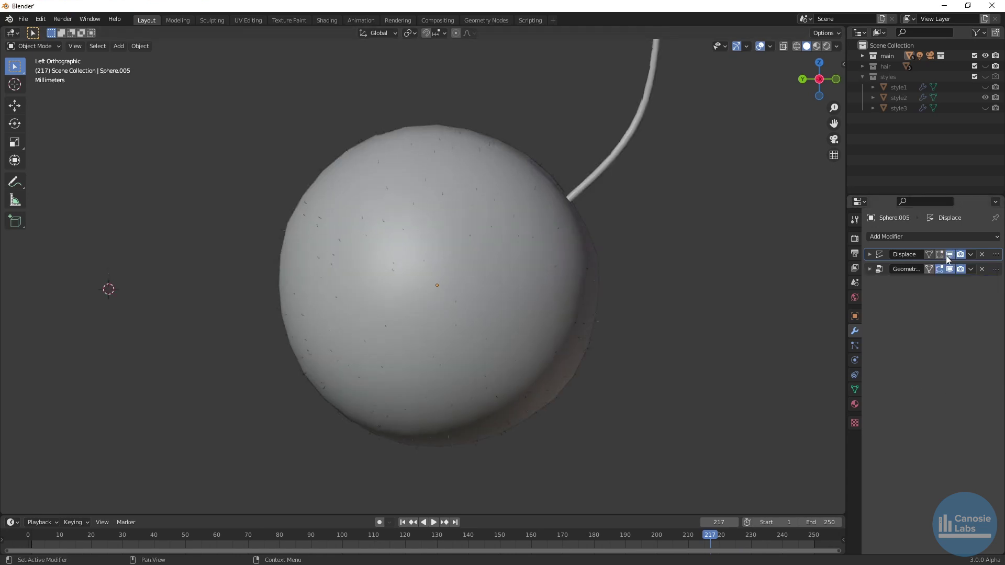
- Toggle the Displace modifier's viewport display and examine its effect on the fruitlet's shape from different angles
left_click(948, 256)
left_click(947, 256)
left_click(948, 255)
left_click(948, 256)
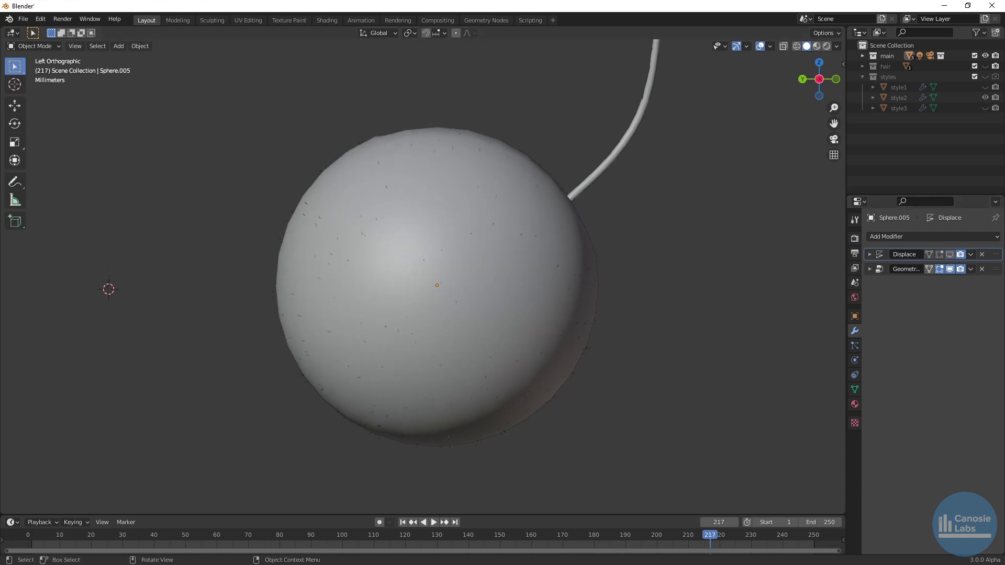
scroll(637, 241, "down", 5)
middle_click_drag(637, 240, 681, 186)
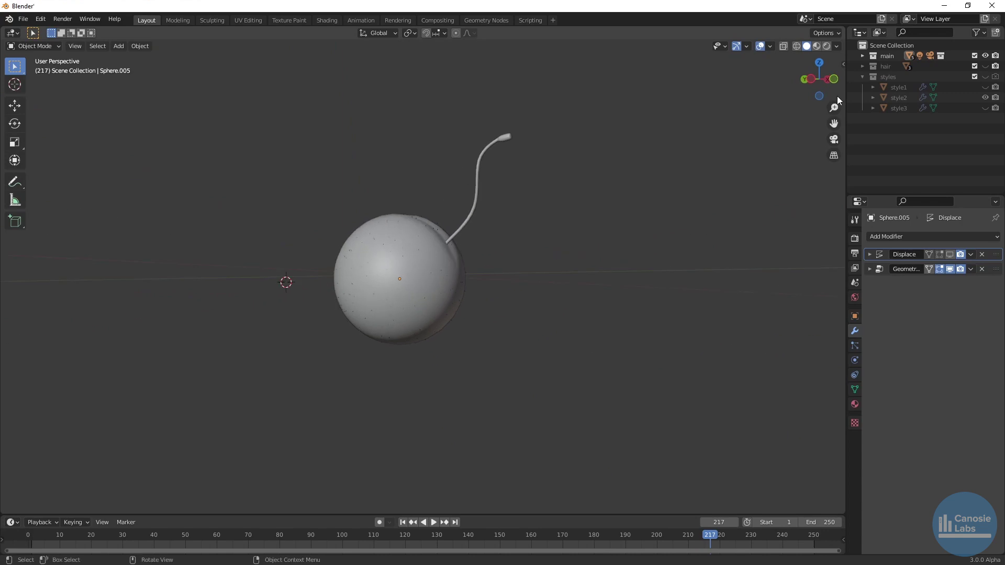
left_click(812, 81)
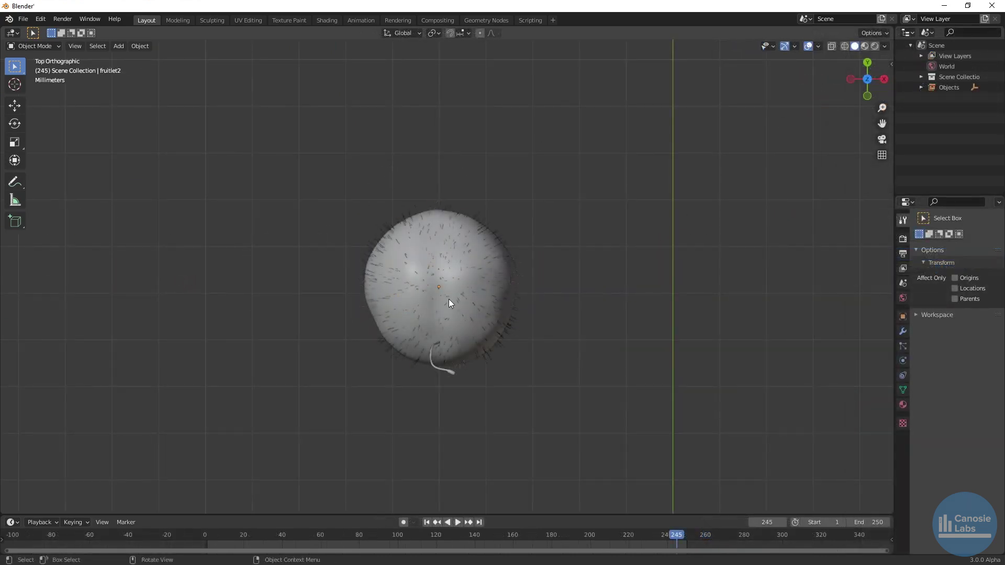
- Stretch the fruitlet along Y by a factor of about 1.025 and apply its rotation and scale
left_click(448, 299)
key("s")
key("y")
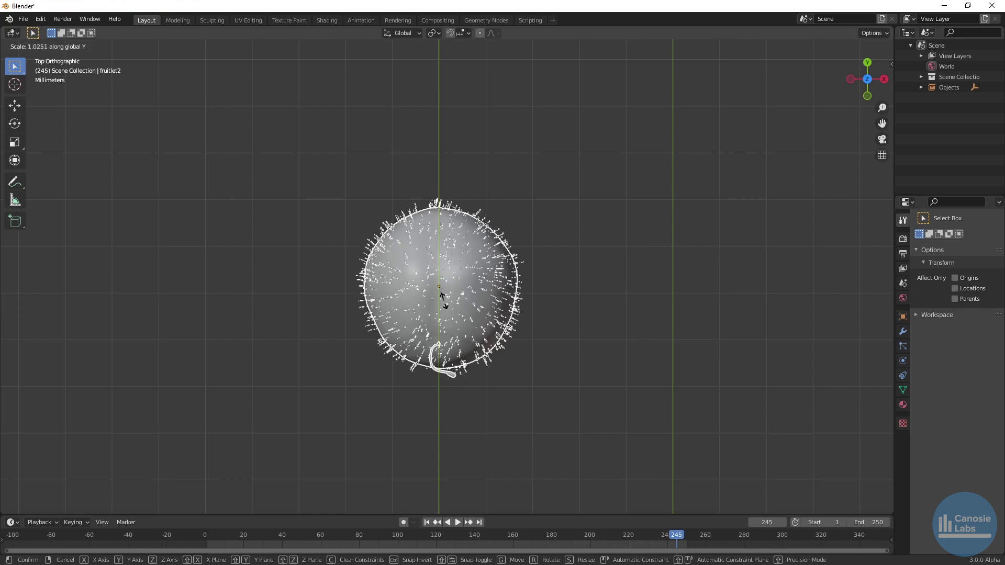
left_click(444, 301)
key("ctrl+a")
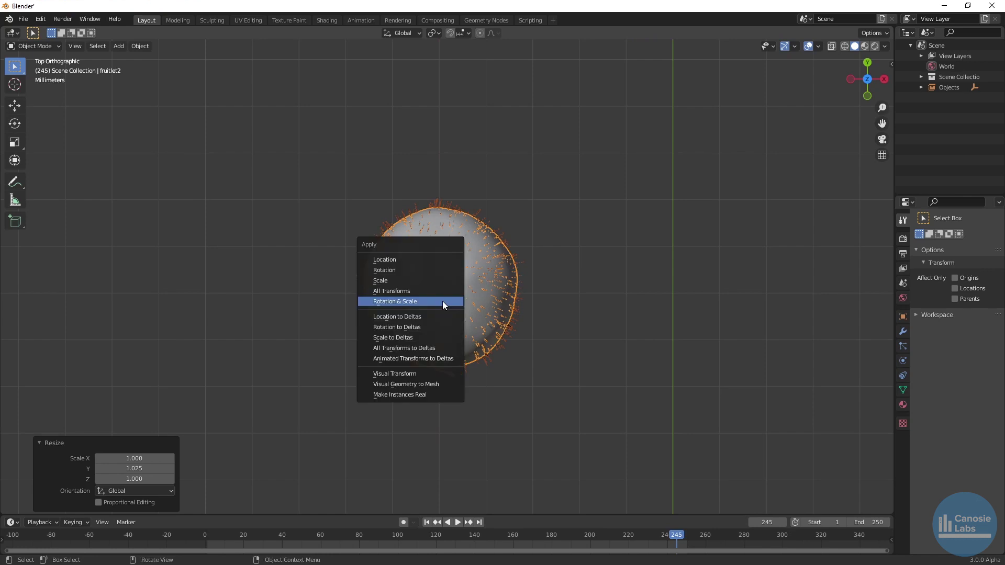
left_click(441, 300)
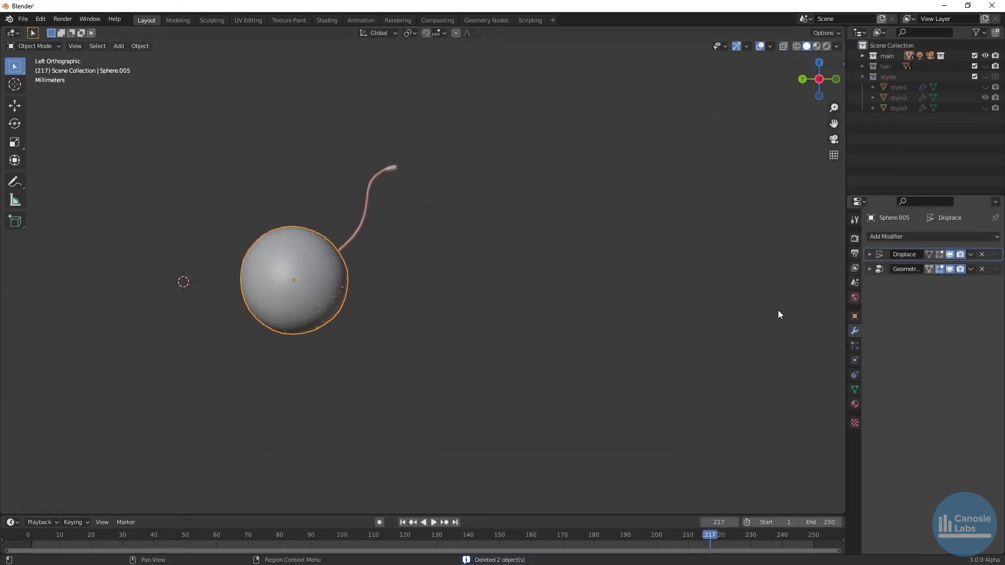
- Duplicate the fruitlet twice in a row along Y, with spacings of about 5.4 mm and 5.7 mm
key("g")
key("shift+d")
key("y")
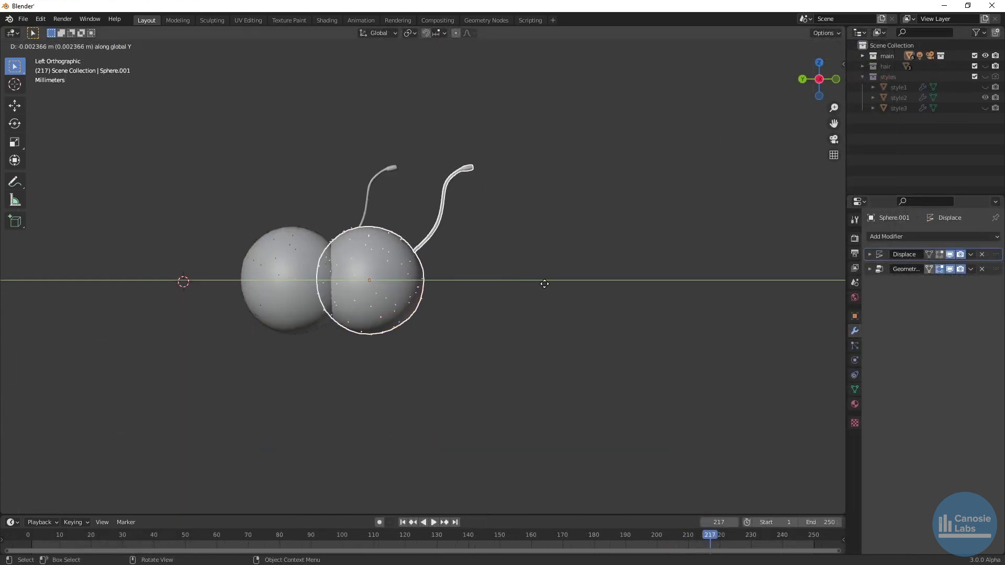
left_click(624, 277)
key("y")
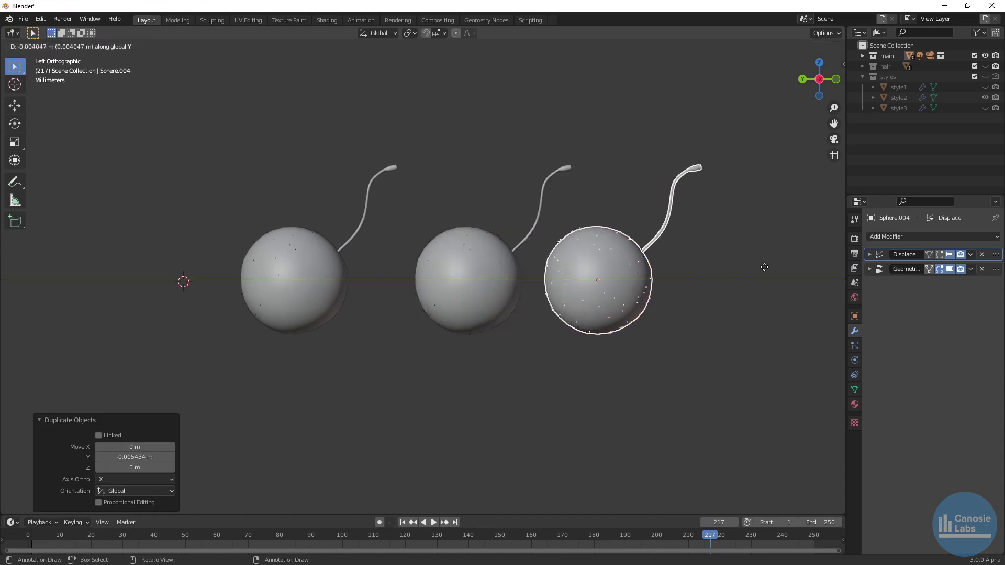
left_click(760, 298)
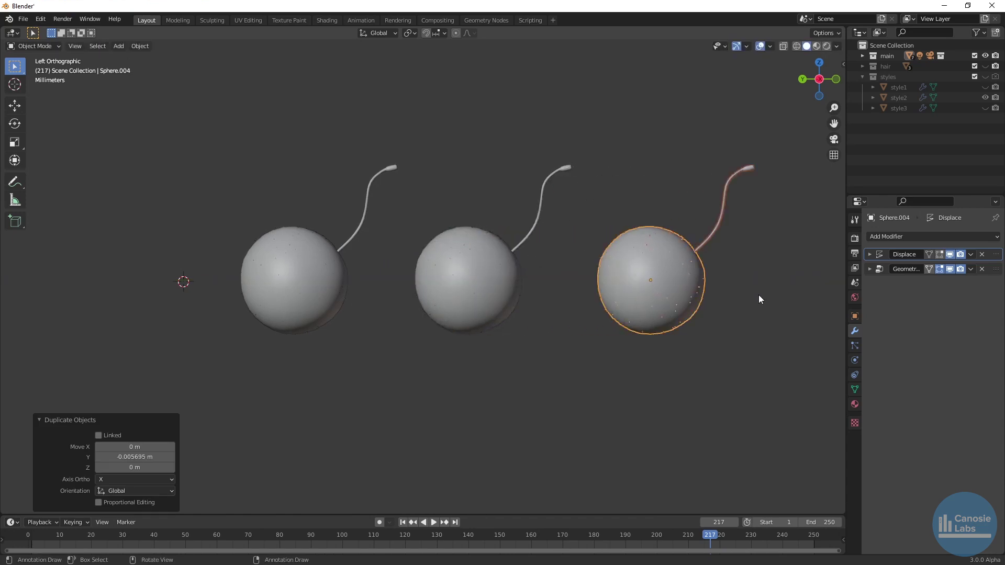
- Set the middle fruitlet's Displace strength to 0.0002
left_click(449, 302)
left_click(869, 255)
double_click(955, 321)
type("0.0002")
key("Return")
left_click(719, 318)
- Set the third fruitlet's Displace strength to 0.0003
left_click(699, 294)
left_click(871, 253)
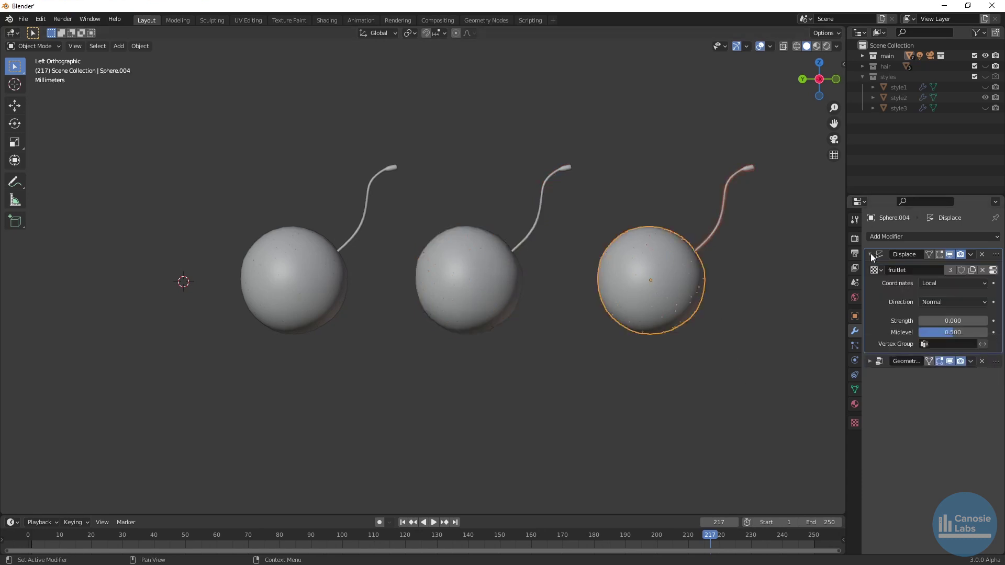
double_click(952, 321)
type("0.0003")
key("Return")
left_click(811, 371)
- Use style2 as the middle fruitlet's style instance and adjust its style position in Y and Z to meet the surface
left_click(467, 280)
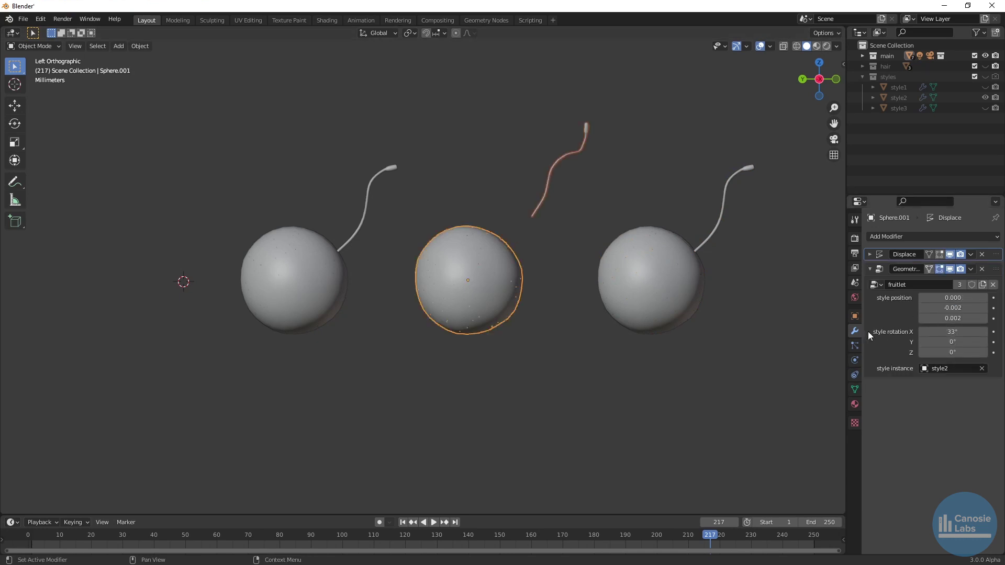
left_click(948, 309)
type("-0.002")
key("Return")
left_click_drag(978, 319, 973, 319)
left_click(965, 309)
key("BackSpace")
type("3")
key("Return")
left_click(965, 309)
key("BackSpace")
type("2")
key("Return")
- Change the third fruitlet's style instance to style3
left_click(650, 311)
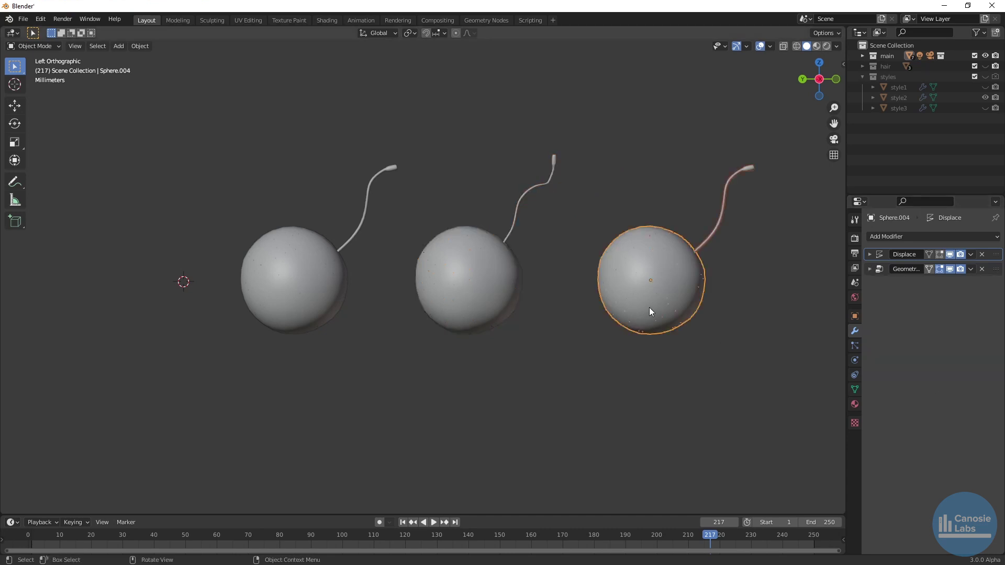
left_click(869, 269)
left_click(982, 368)
left_click(934, 368)
left_click(912, 405)
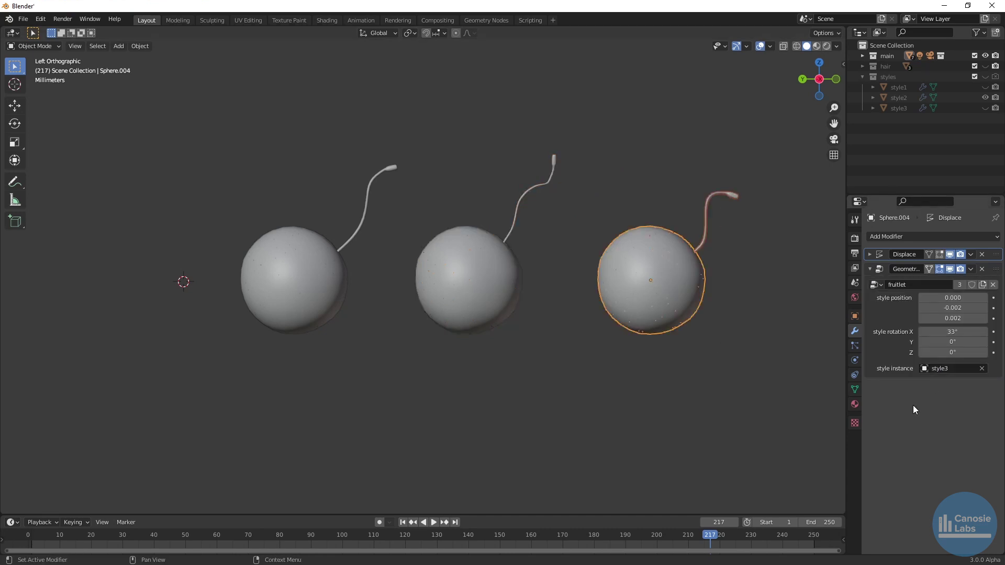
left_click(785, 320)
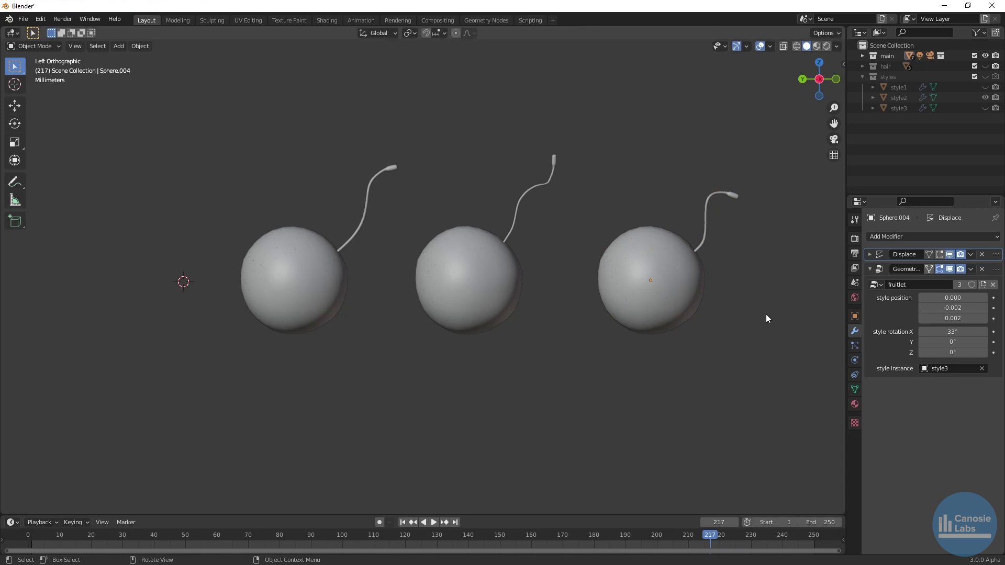
- Adjust the third fruitlet's style rotation about X
left_click(941, 330)
type("334")
key("Return")
left_click(953, 332)
key("Return")
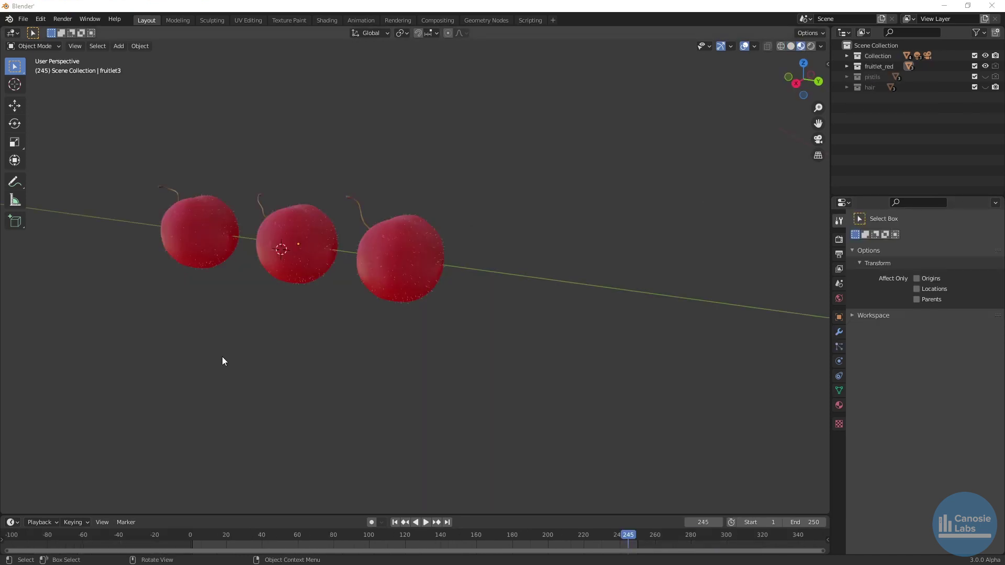
middle_click_drag(209, 350, 294, 346)
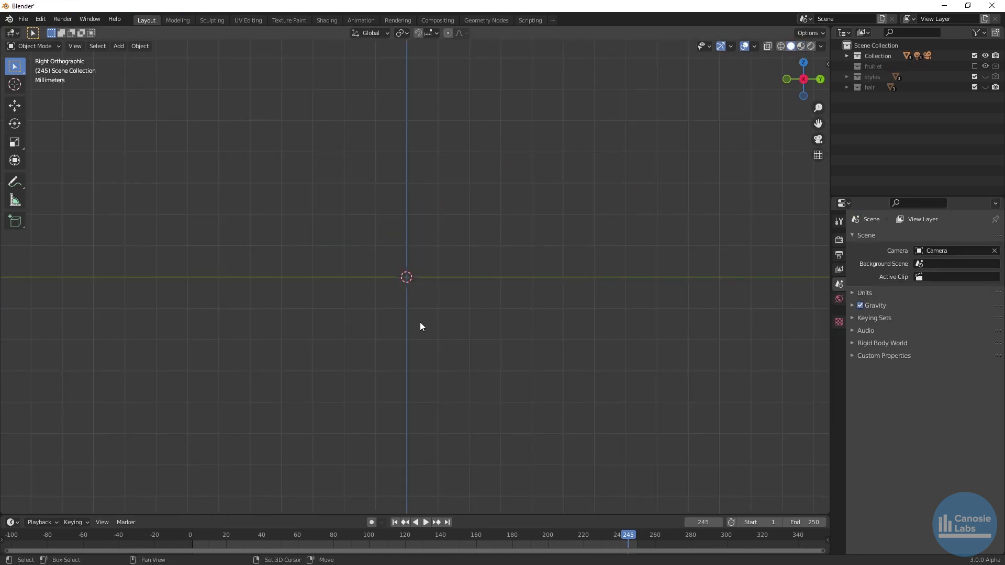
- Add a UV sphere with a radius of 0.0058 m at the origin
key("shift+a")
left_click(464, 350)
left_click(150, 415)
type("0.0058")
key("Return")
- Add a Subdivision Surface modifier to the new sphere and shade it smooth
left_click(890, 238)
left_click(780, 417)
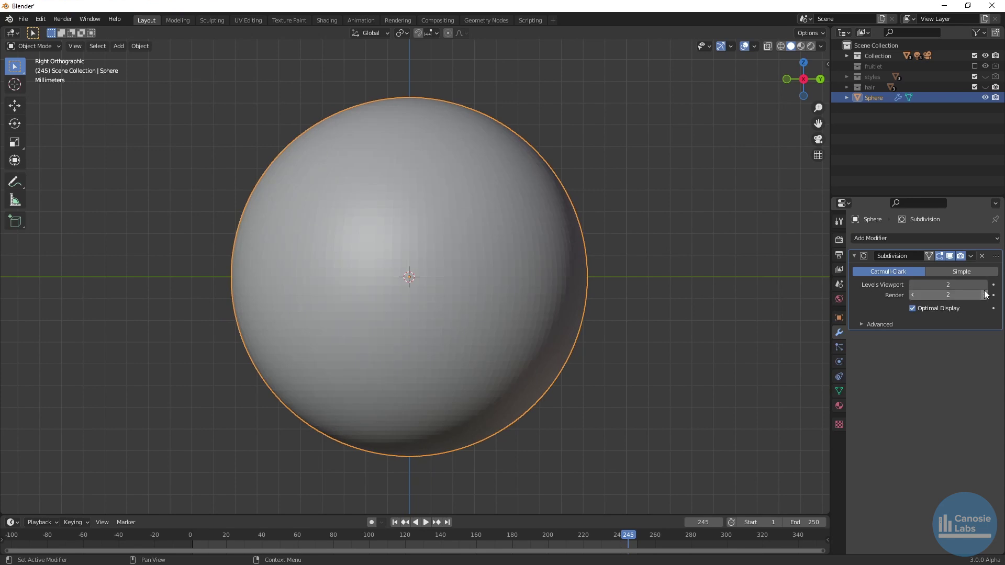
left_click(792, 269)
left_click(513, 269)
right_click(513, 268)
left_click(512, 268)
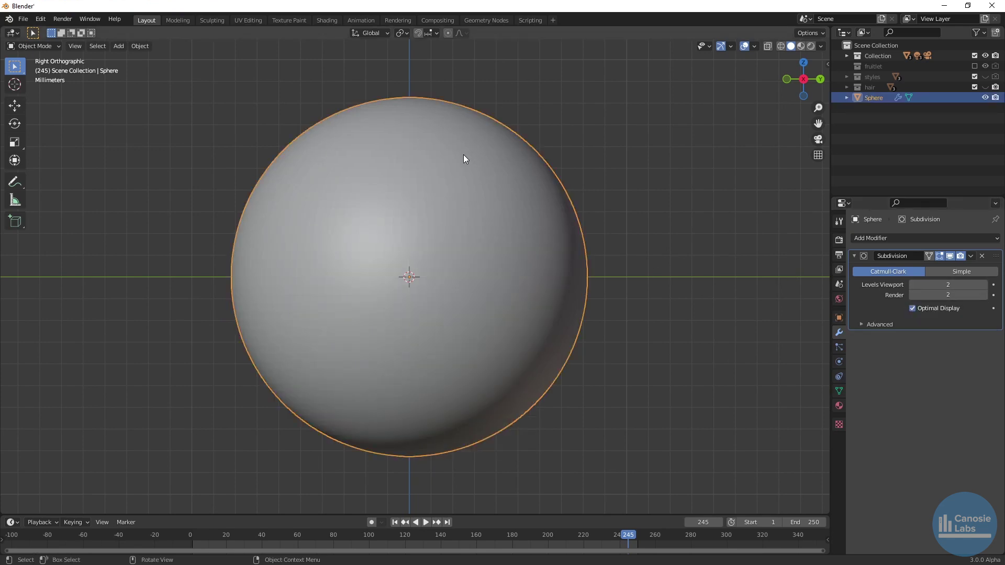
- Stretch the sphere along Z by about 1.214 and apply its rotation and scale
key("s")
key("z")
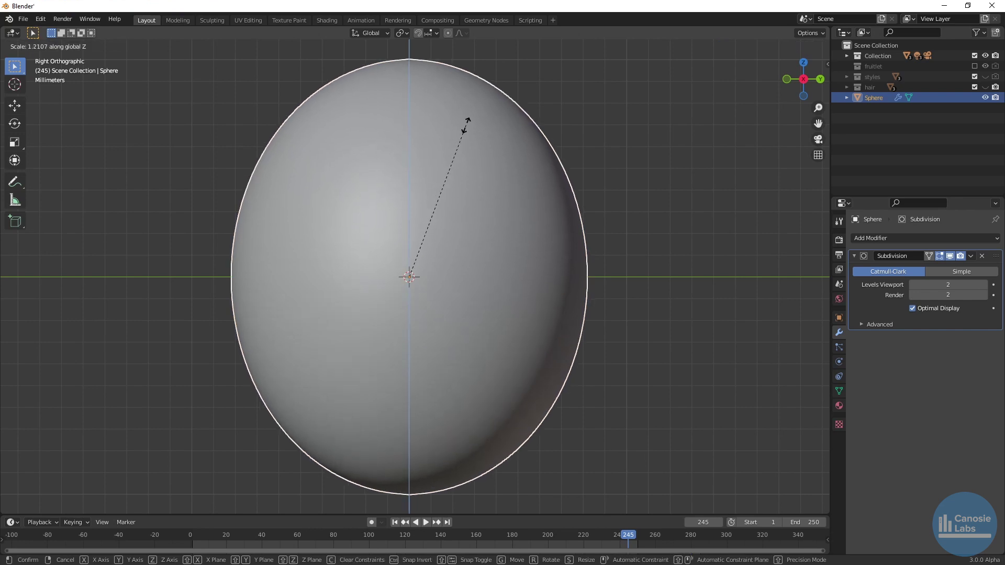
left_click(466, 126)
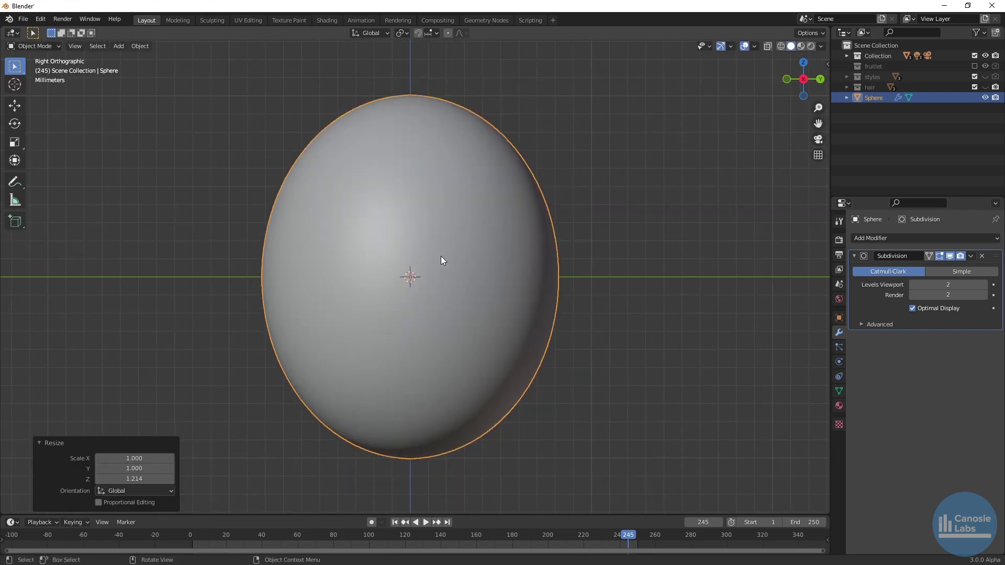
key("ctrl+a")
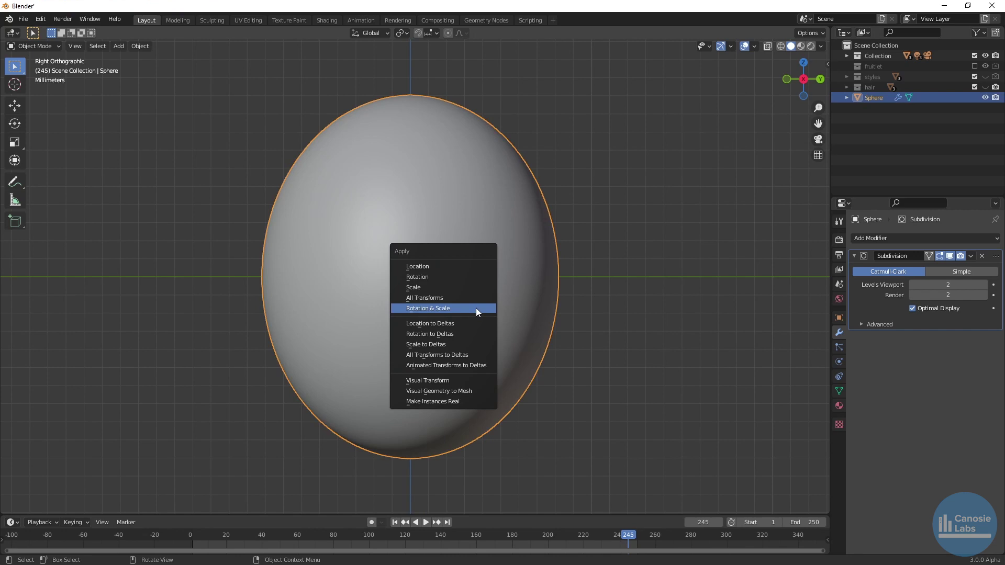
left_click(476, 308)
left_click(590, 316)
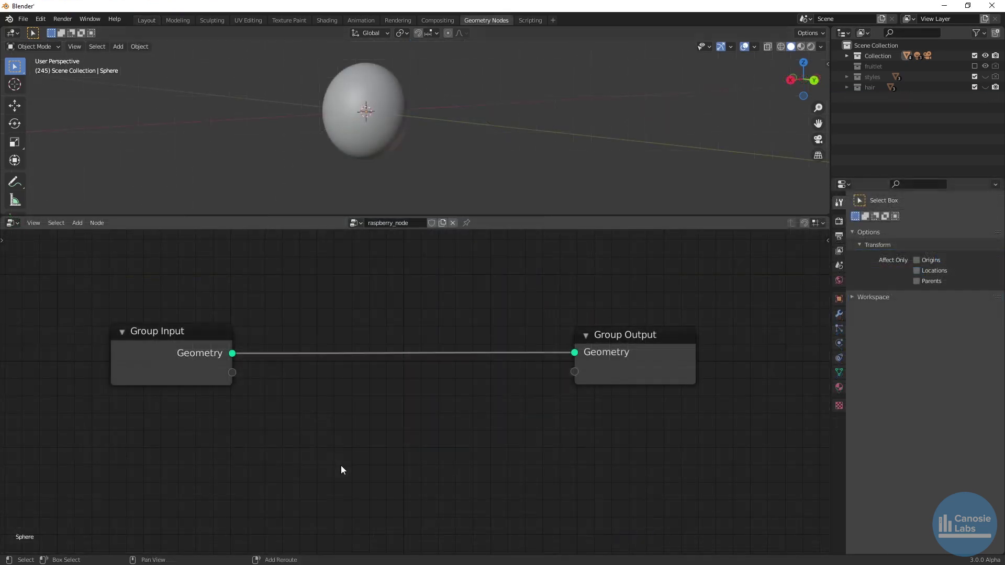
- Insert a Point Distribute node between Group Input and Group Output and set its method to Poisson Disk
key("shift+a")
type("point di")
key("Return")
left_click(375, 324)
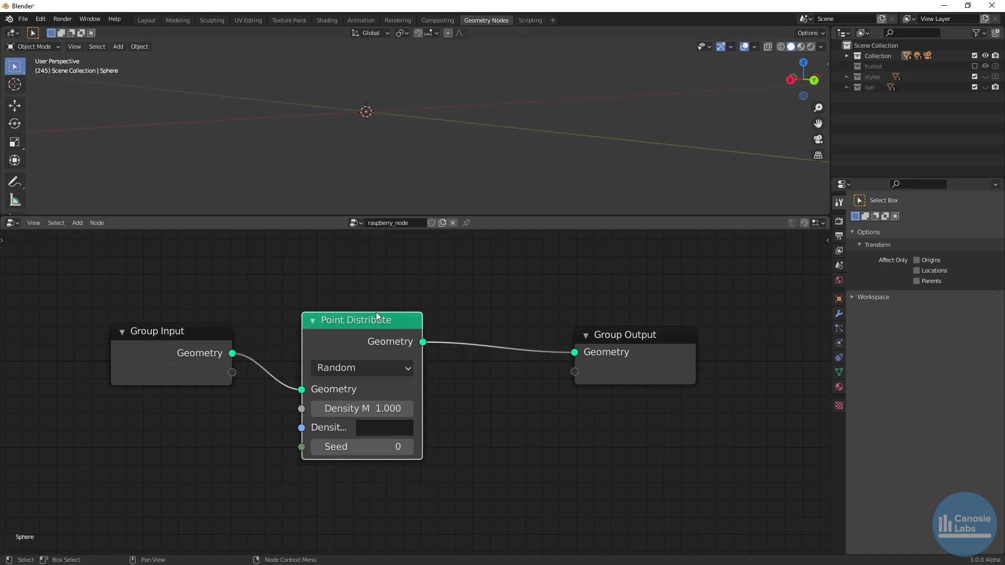
left_click(368, 369)
left_click(345, 379)
- Insert a Point Instance node before Group Output, instancing individual objects from the fruitlet collection with Whole Collection disabled
left_click_drag(666, 341, 748, 337)
key("shift+a")
type("point in")
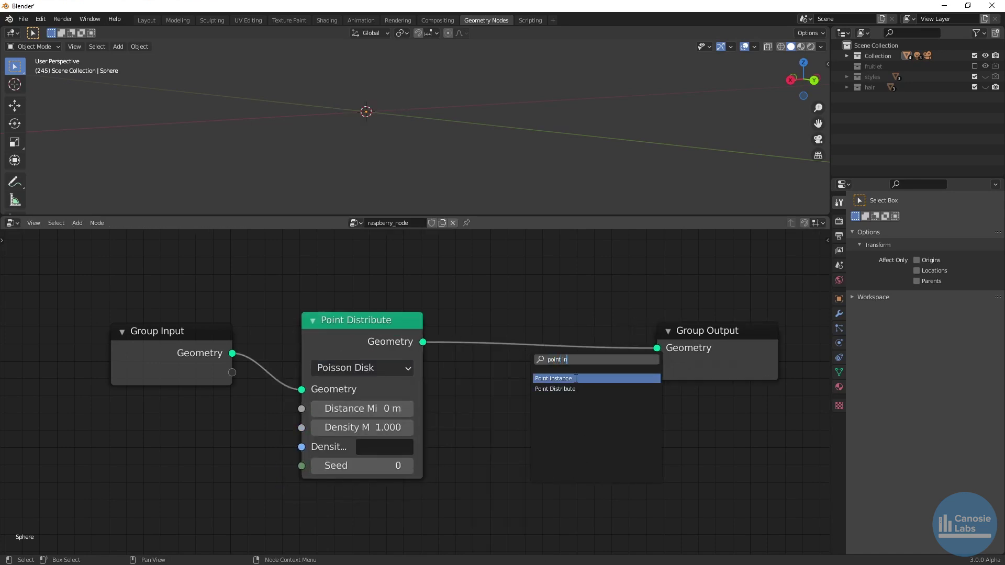
key("Return")
left_click(552, 326)
left_click(565, 364)
left_click(567, 403)
left_click(554, 388)
left_click(565, 426)
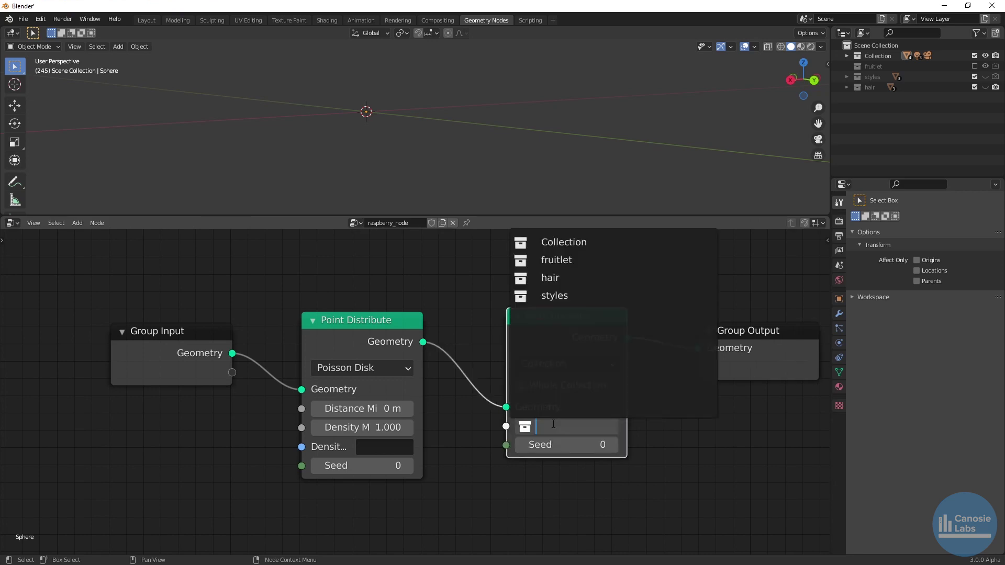
left_click(576, 261)
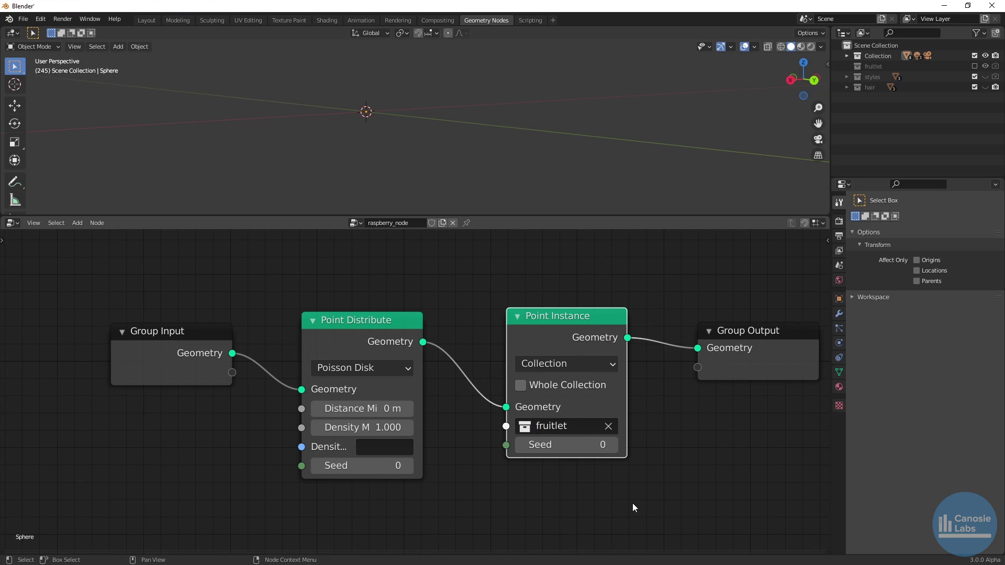
left_click(632, 508)
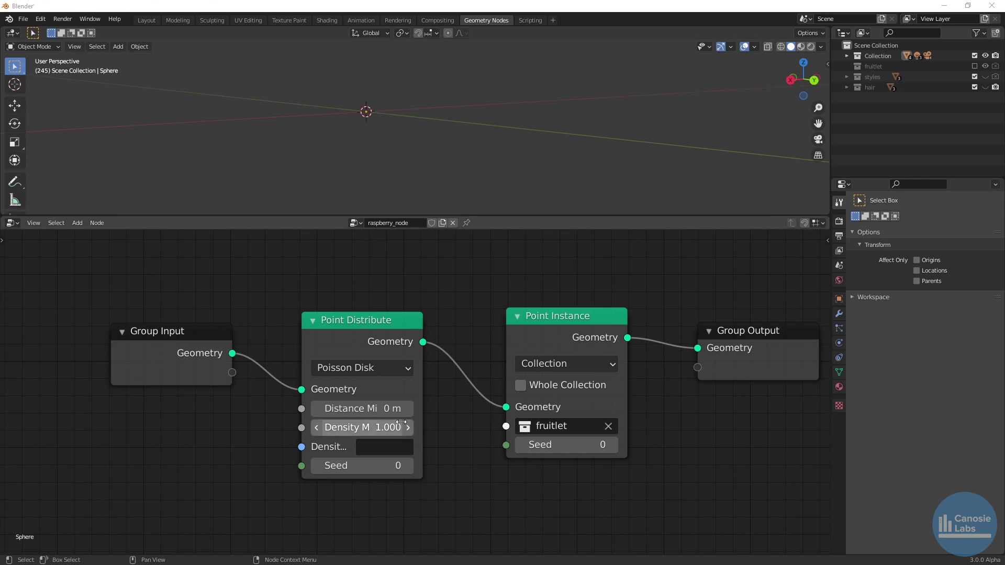
- Set the Point Distribute node's minimum distance to 0.0012 m
left_click(384, 408)
type("0.0012")
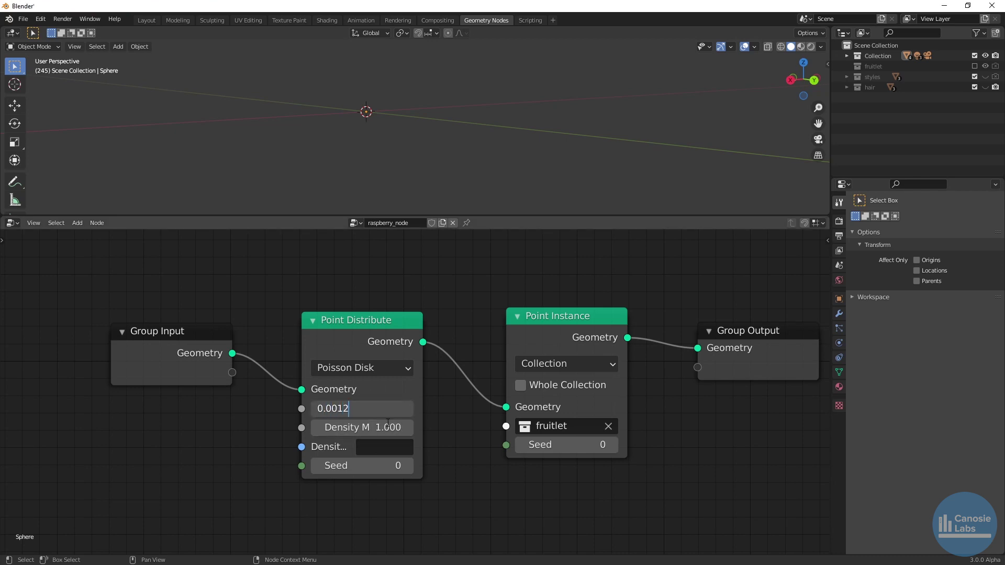
key("Tab")
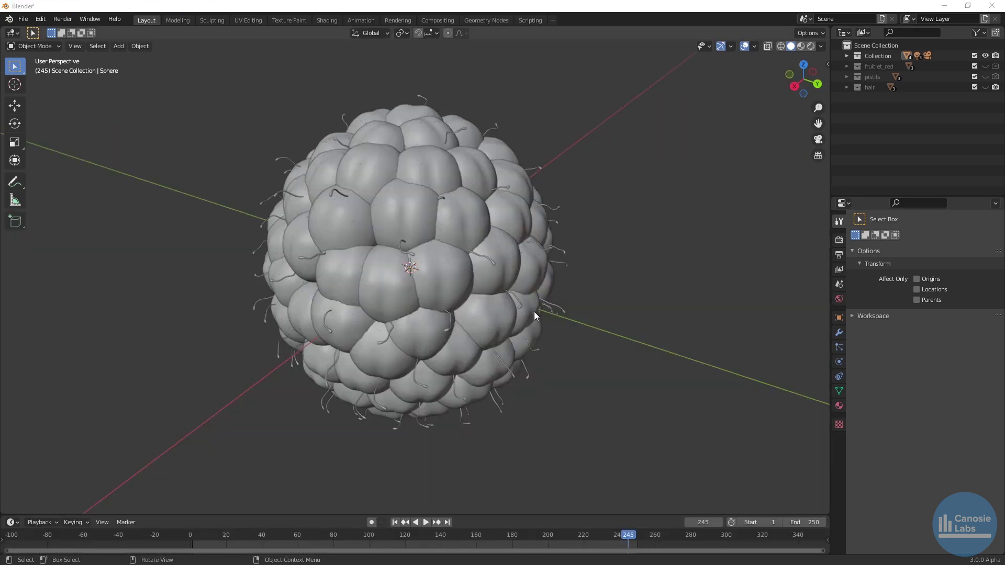
- Adjust the second value of the Add node that offsets the bounding box's minimum Z
middle_click_drag(534, 312, 24, 306)
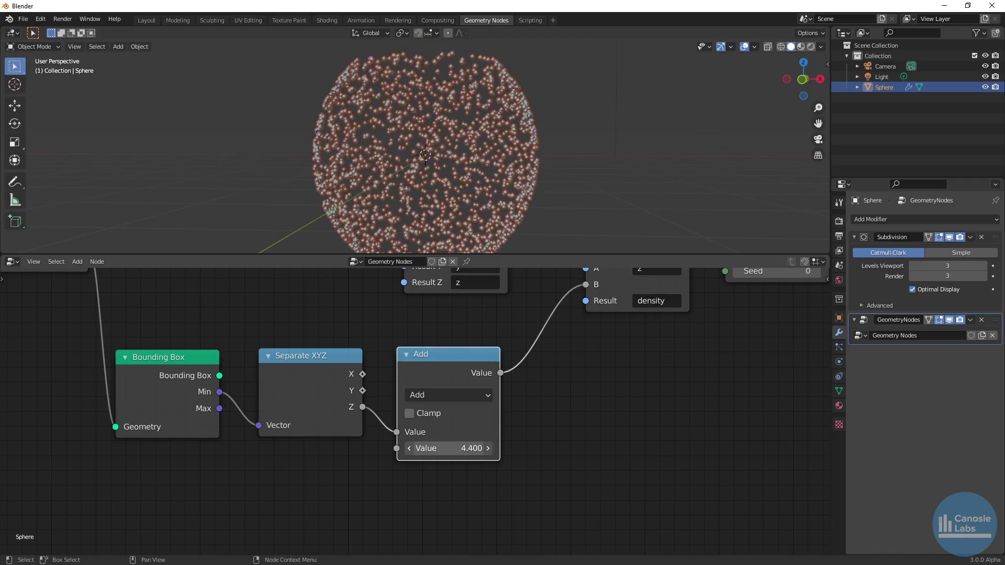
left_click_drag(448, 448, 471, 448)
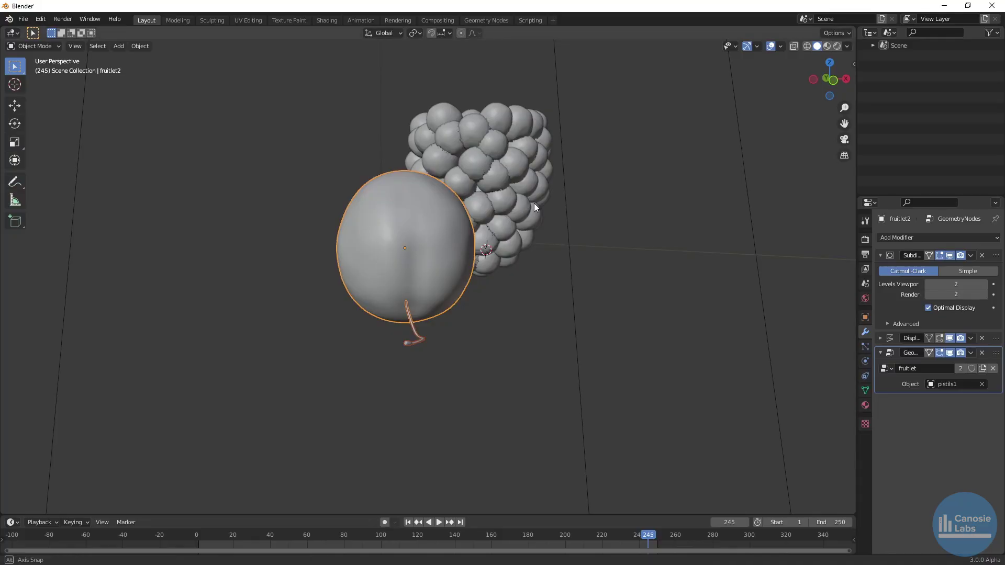
- Examine the single fruitlet and the raspberry model from several angles and close up
middle_click_drag(534, 203, 513, 208)
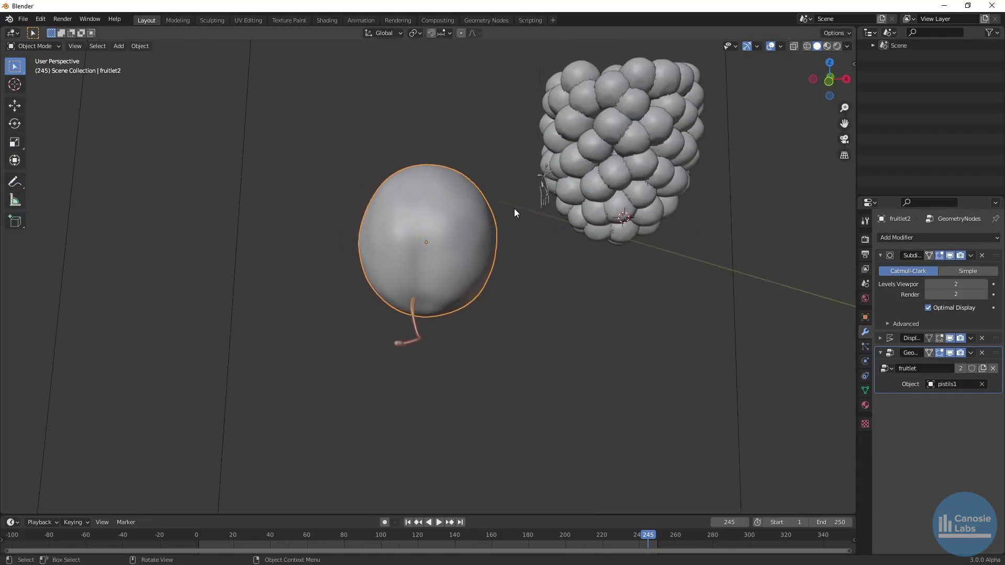
scroll(624, 157, "up", 5)
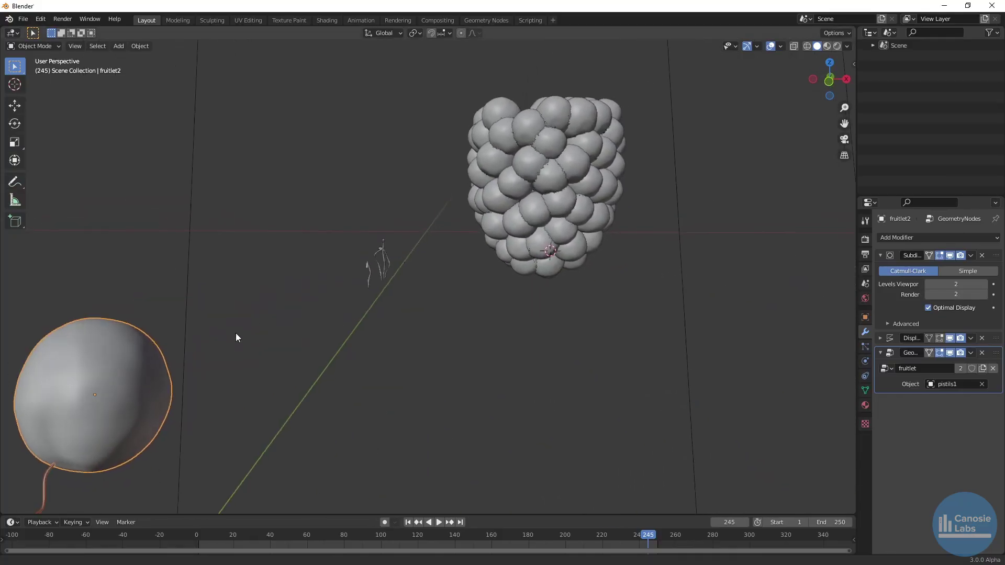
middle_click_drag(611, 126, 588, 170, "shift")
left_click(588, 170)
key("KP_Decimal")
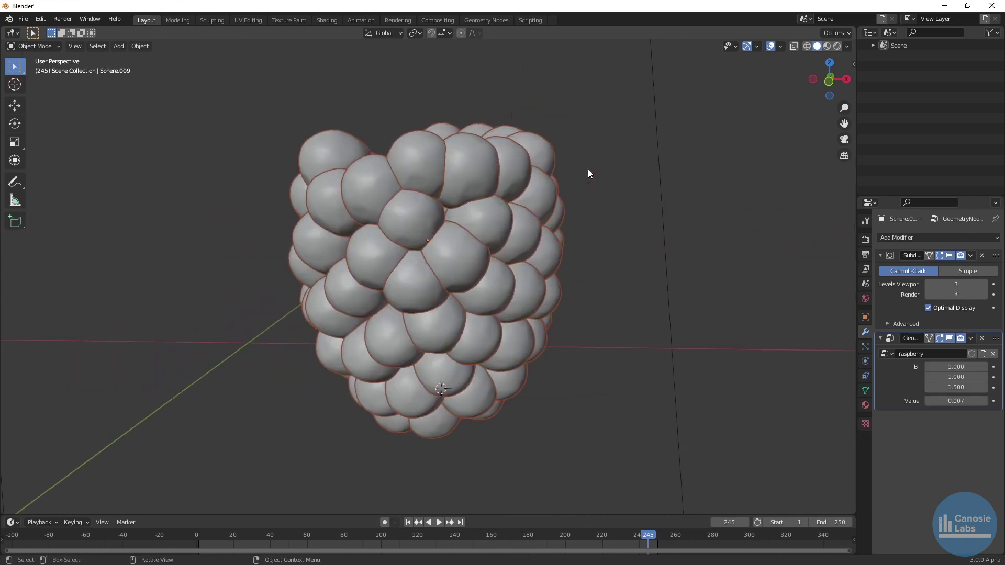
middle_click_drag(435, 164, 449, 233)
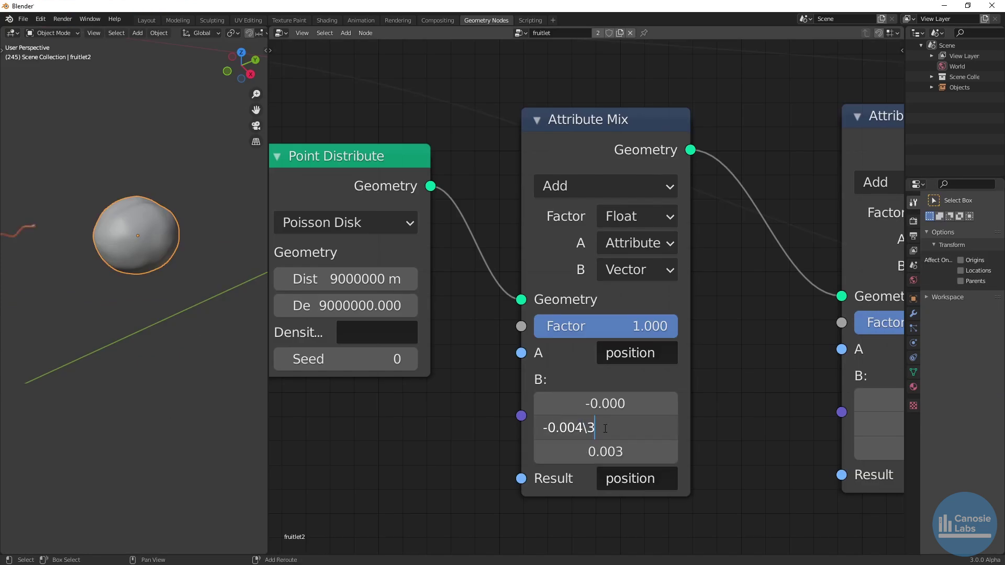
- Change the Y component of the position offset in fruitlet2's Attribute Mix node and check the assembled raspberry
key("Return")
middle_click_drag(752, 404, 663, 401)
key("BackSpace")
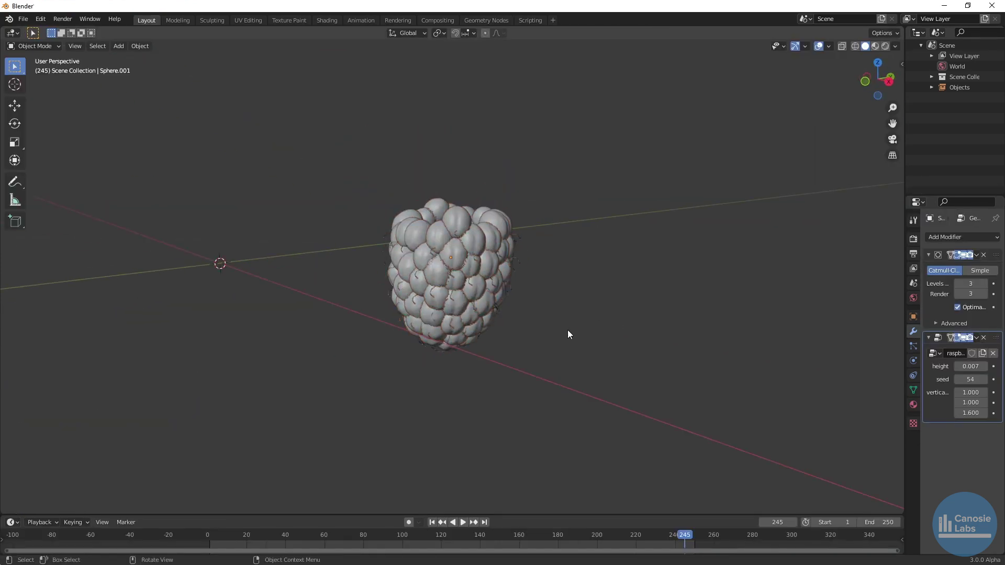
middle_click_drag(567, 329, 508, 325)
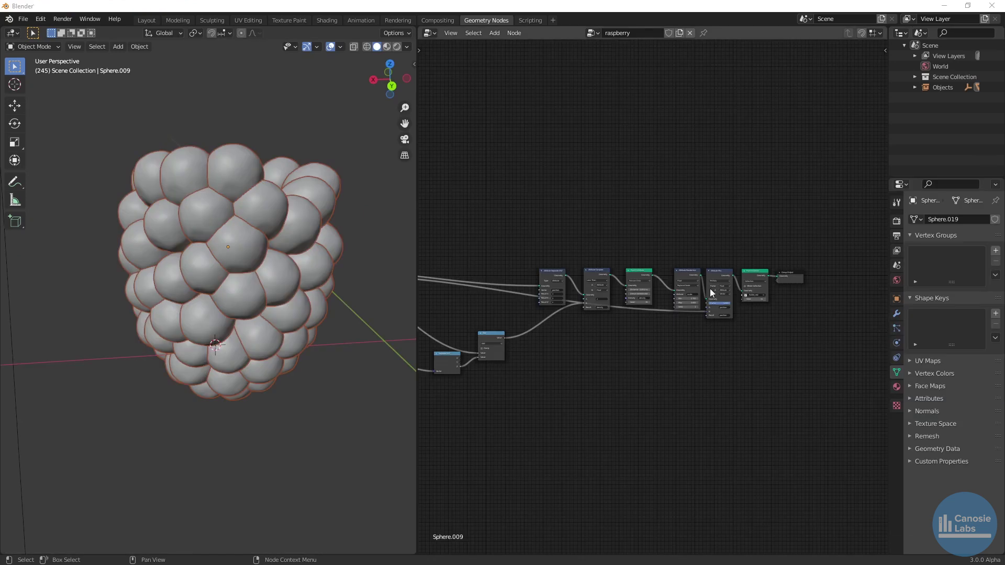
- Insert a Point Rotate node between Point Distribute and Attribute Randomize, moving the downstream nodes aside for it
scroll(709, 288, "up", 5)
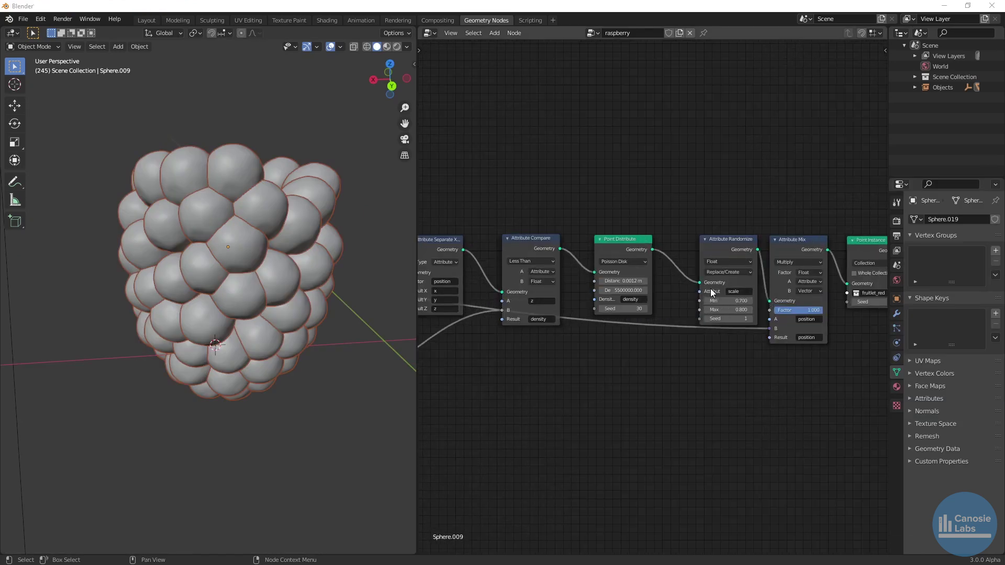
scroll(627, 321, "down", 3)
left_click_drag(633, 238, 864, 414)
left_click_drag(660, 268, 757, 266)
key("shift+a")
type("point ro")
key("Return")
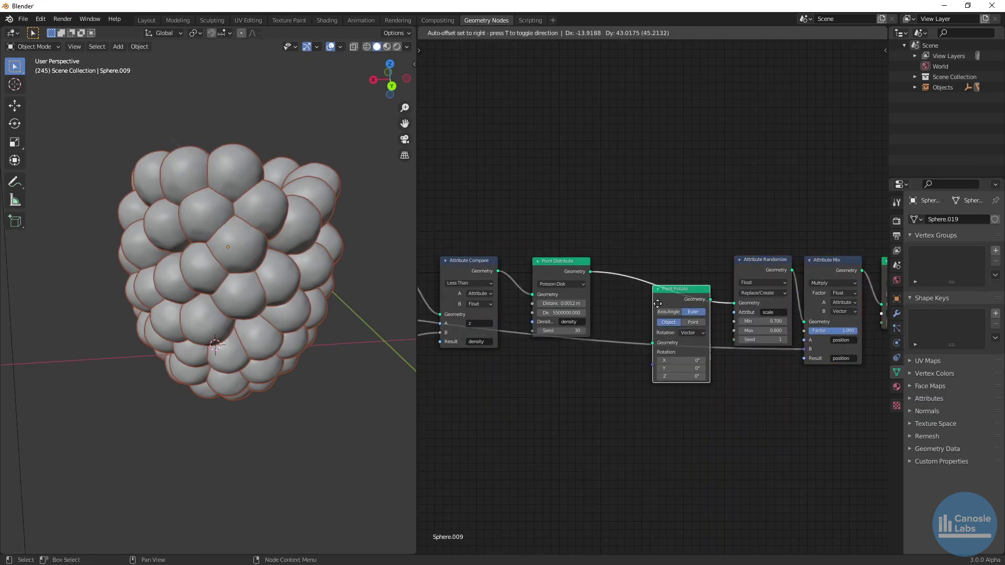
left_click(636, 260)
- Switch the Point Rotate node to Point space and set its rotation to X -82.6°, Y 2.2°, Z 1.4°
scroll(659, 277, "up", 2)
left_click_drag(673, 231, 670, 249)
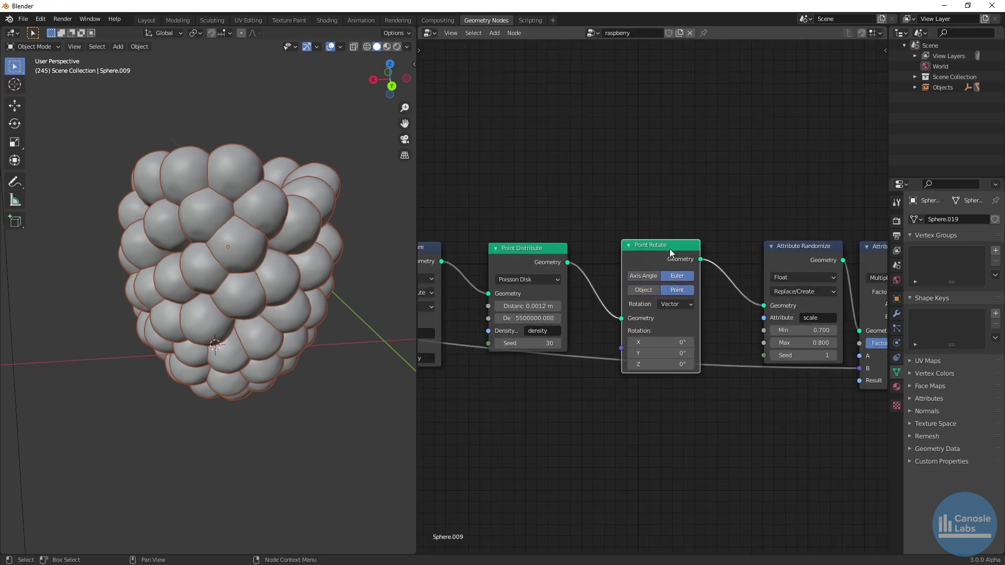
left_click_drag(661, 342, 677, 364)
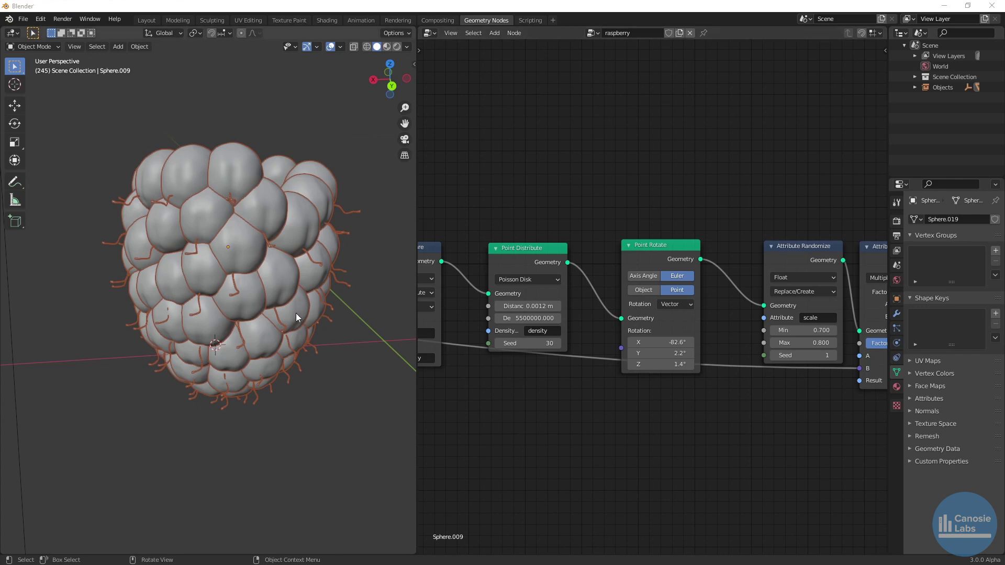
middle_click_drag(289, 308, 260, 318)
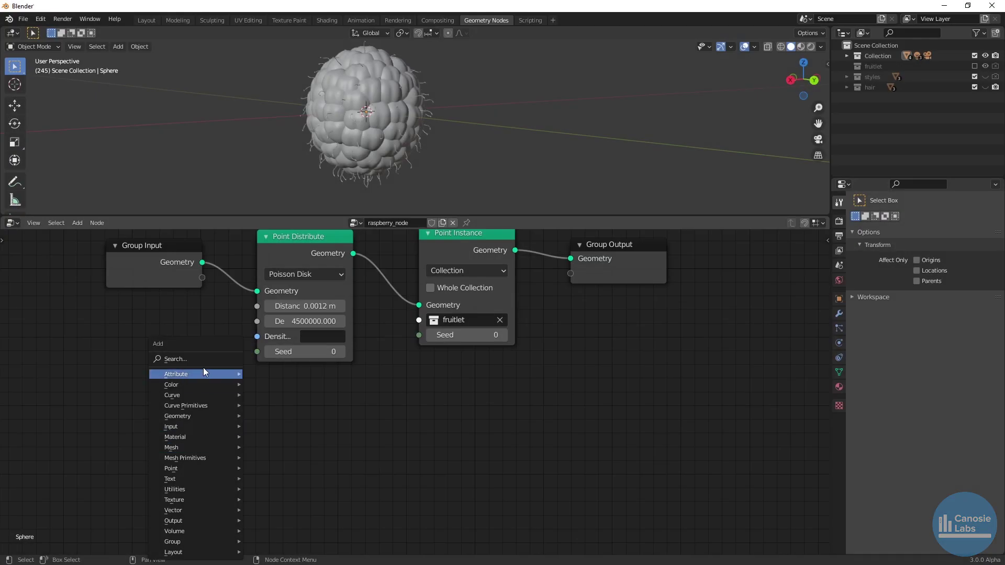
- Add a Bounding Box node to raspberry_node and feed it the Group Input geometry
type("boundin")
left_click(227, 381)
left_click(218, 407)
right_click(347, 437)
left_click_drag(201, 263, 193, 459)
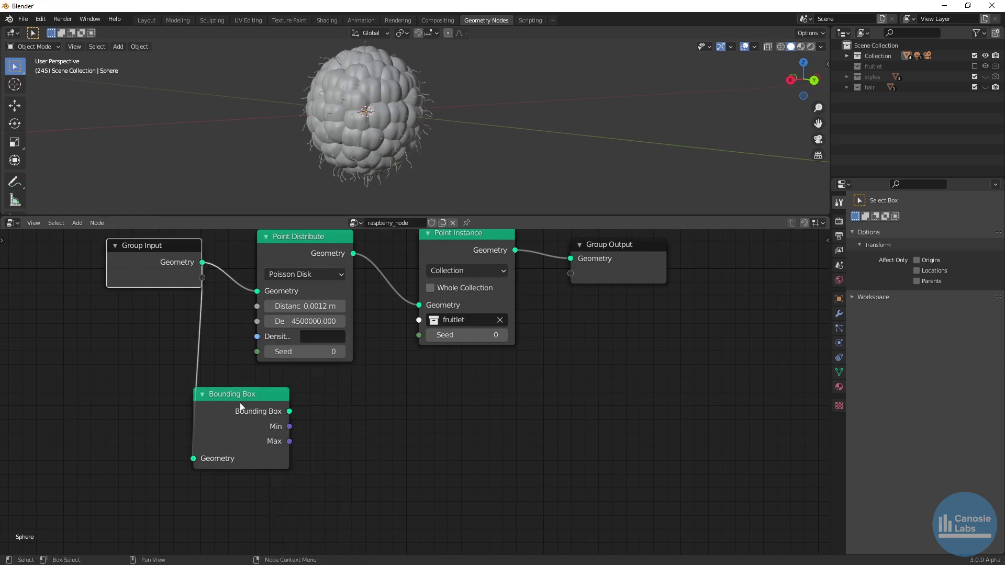
- Add a Separate XYZ node and connect the Bounding Box Min output to its Vector input
key("shift+a")
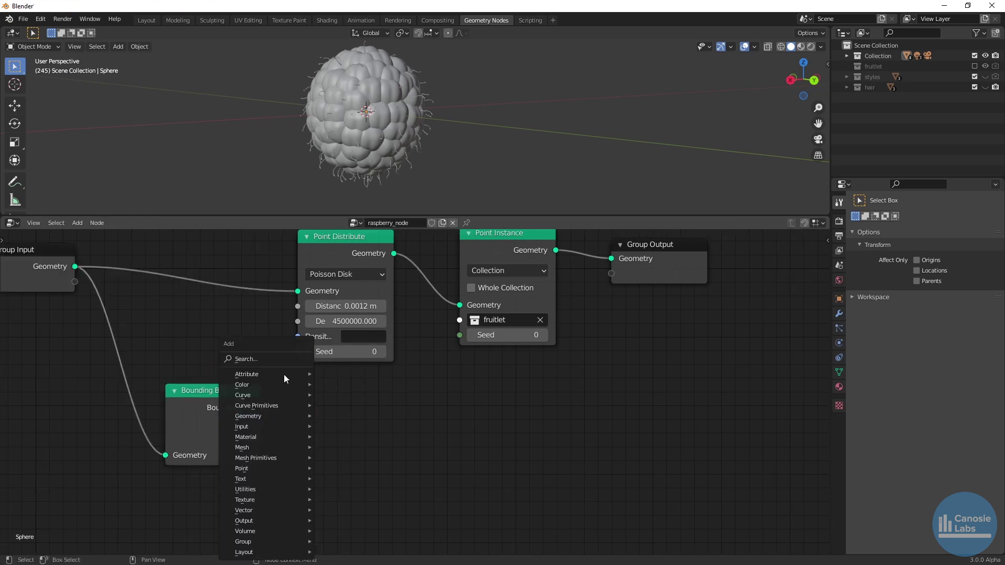
left_click(314, 363)
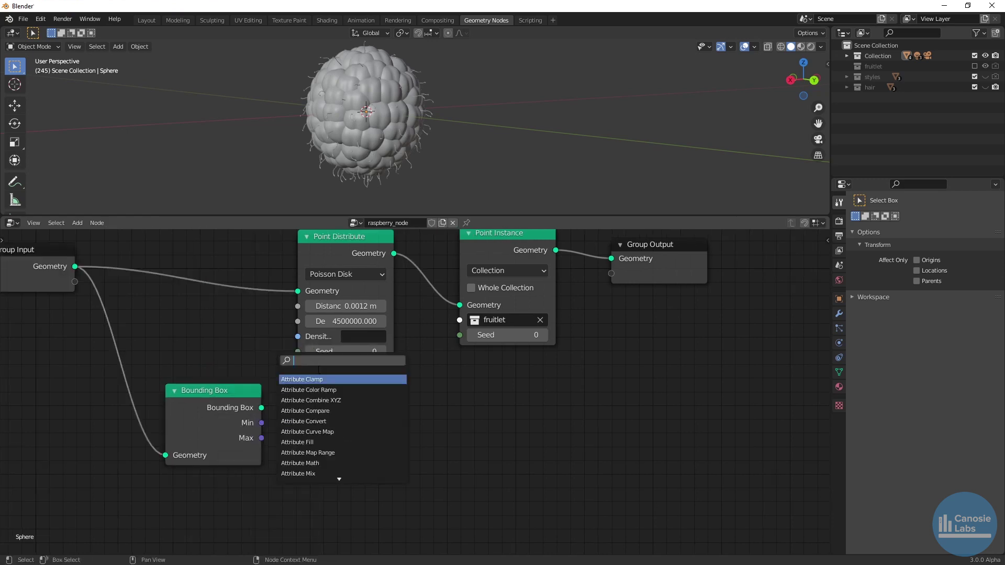
type("separ")
key("Return")
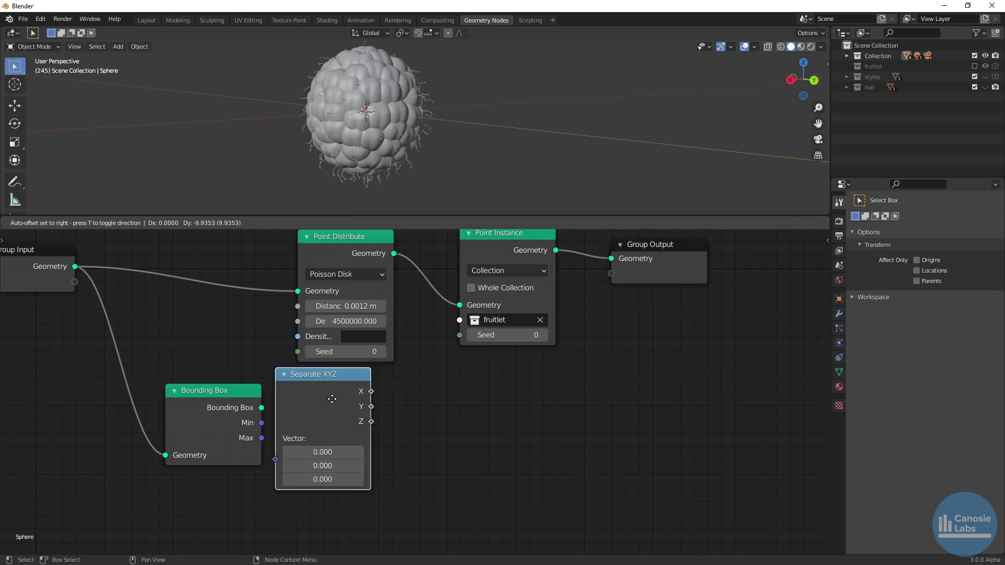
left_click(287, 424)
left_click_drag(261, 422, 285, 474)
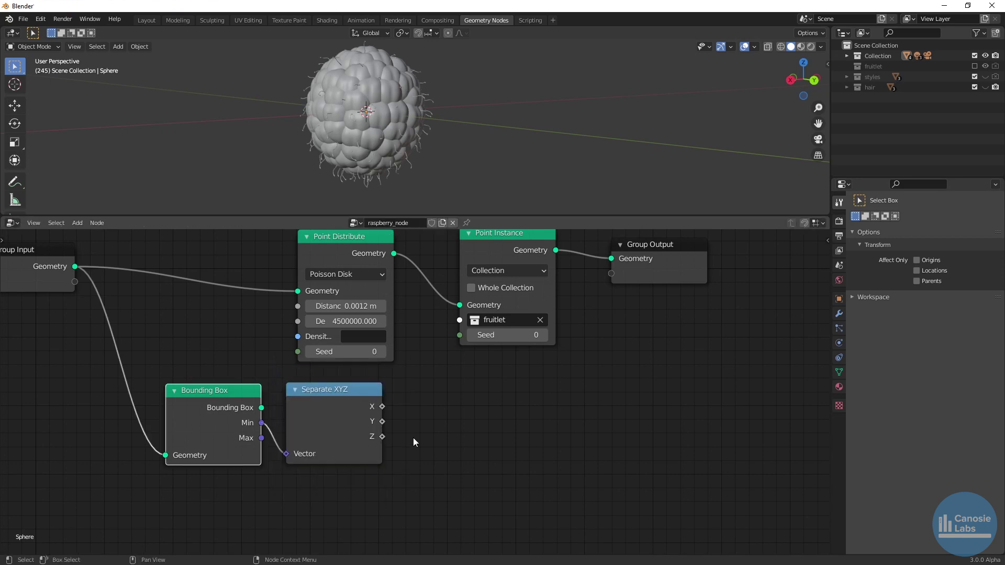
- Add a Math node set to Add, link the separated Z to its second value, and set its first value to 0
key("shift+a")
type("math")
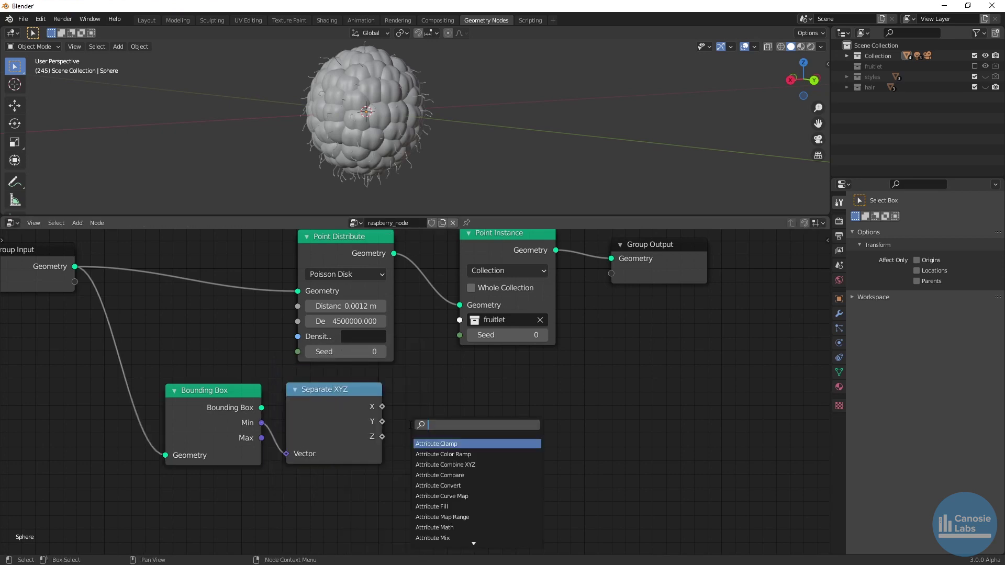
key("Return")
left_click(388, 425)
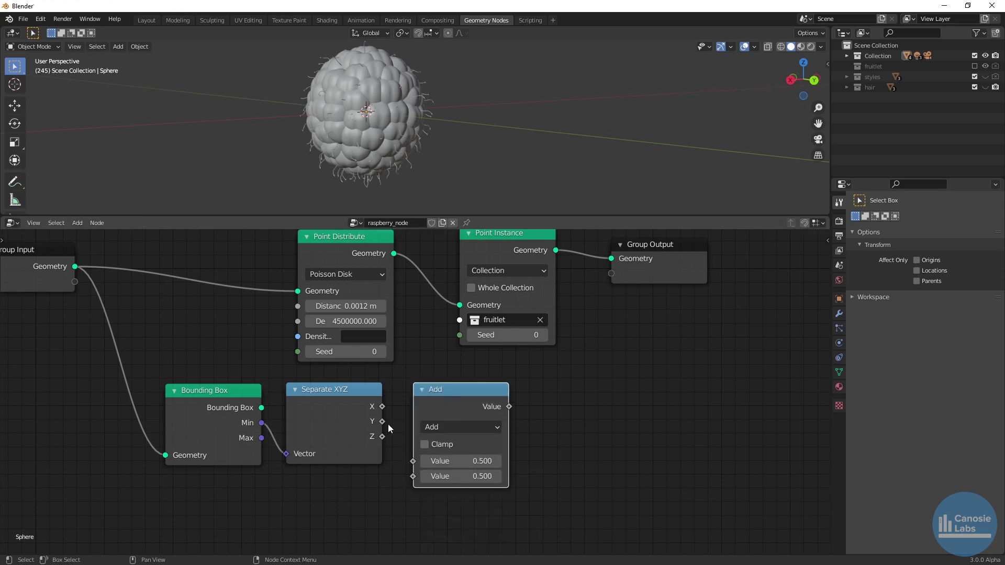
left_click_drag(382, 437, 412, 476)
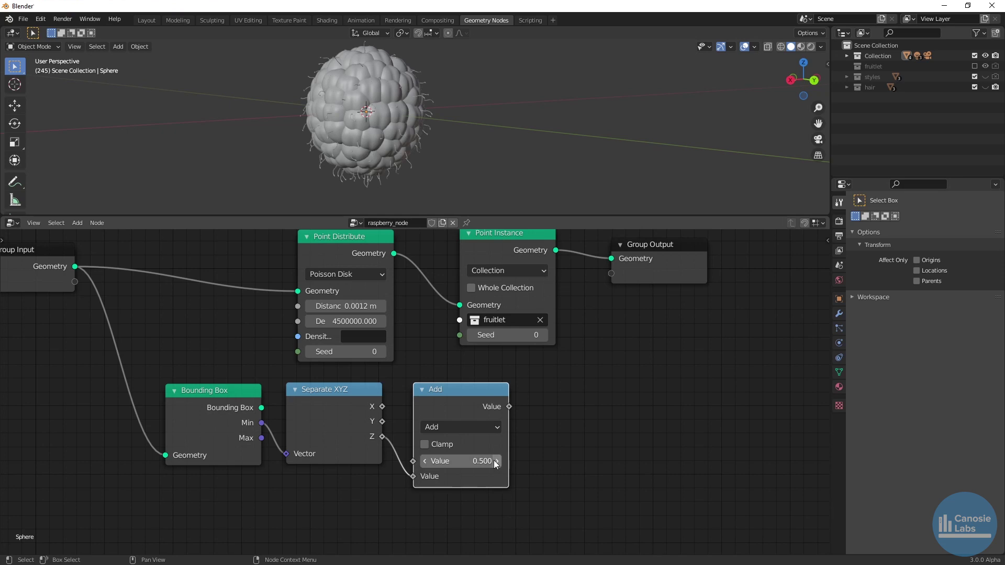
left_click(480, 459)
type("0")
key("Return")
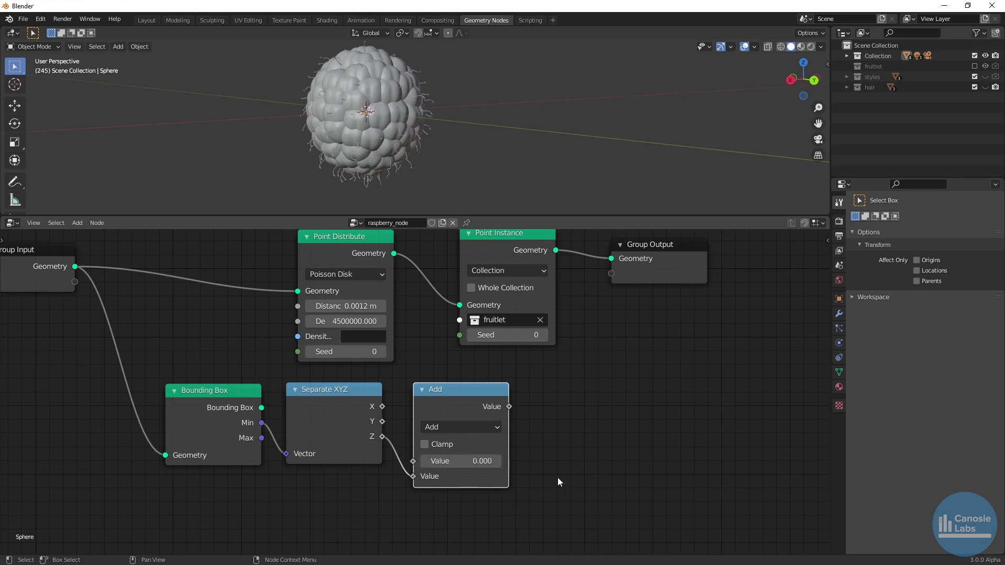
- Move the Point Distribute, Point Instance and Group Output nodes away from Group Input to make room for more nodes
scroll(554, 475, "down", 4)
left_click_drag(182, 310, 95, 316)
left_click_drag(209, 357, 331, 396)
left_click_drag(329, 265, 691, 400)
left_click_drag(691, 399, 696, 405)
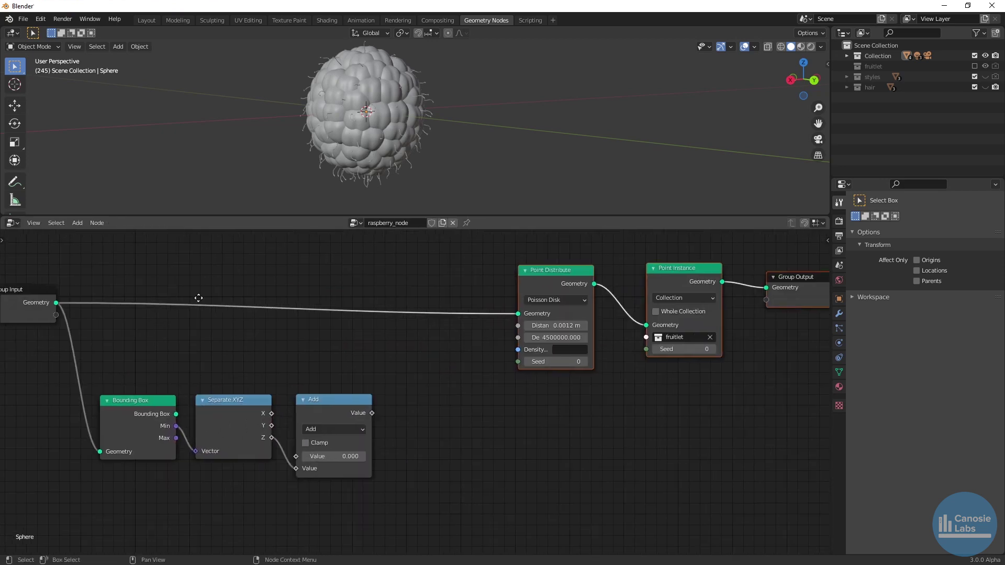
scroll(198, 298, "up", 1)
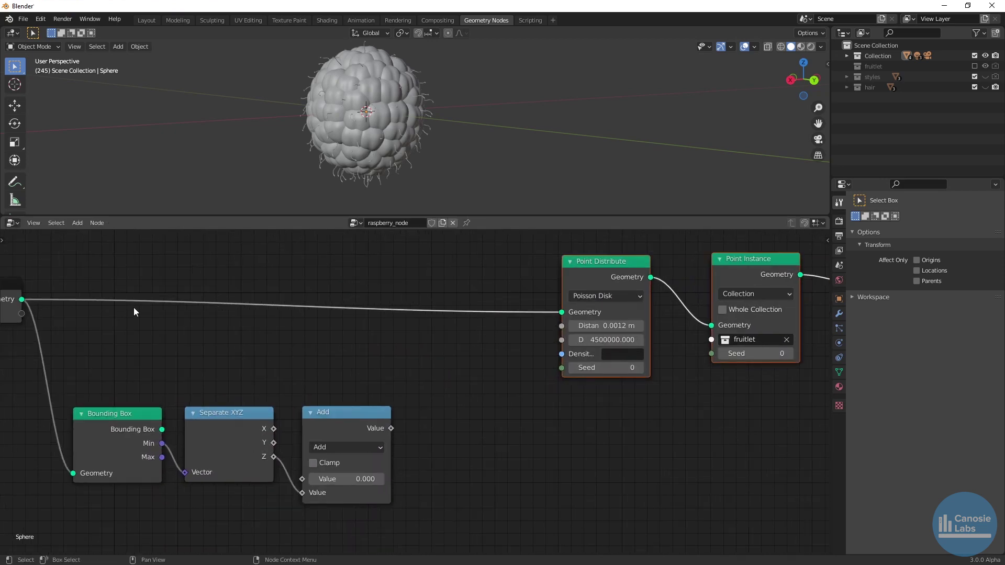
- Insert an Attribute Separate XYZ node after Group Input, separating the position attribute into results x, y and z
key("shift+a")
left_click(161, 269)
type("attribute sep")
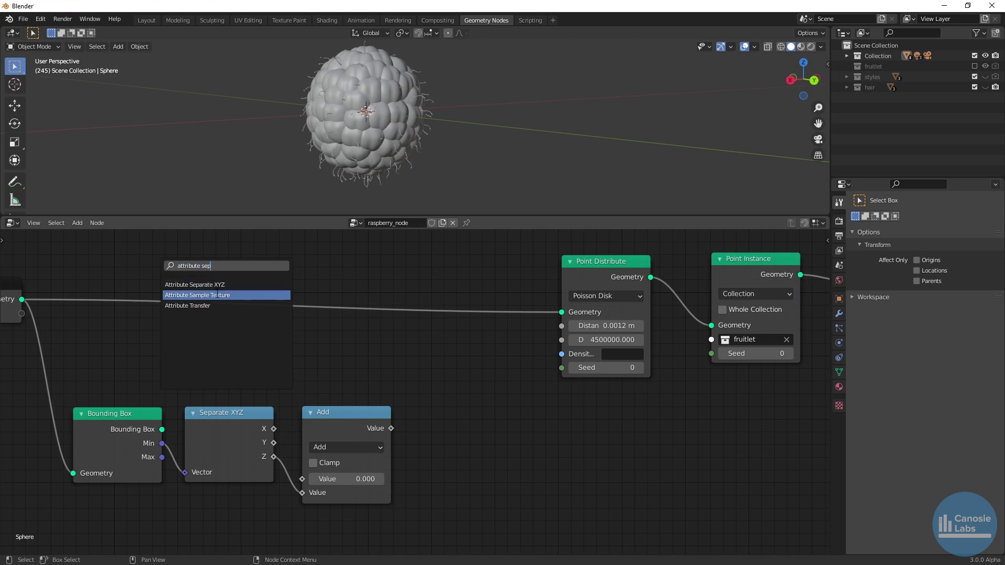
key("Return")
left_click(240, 288)
left_click(241, 335)
left_click(248, 355)
left_click(245, 348)
type("x")
key("Return")
left_click(245, 362)
type("y")
key("Return")
left_click(246, 376)
type("z")
key("Return")
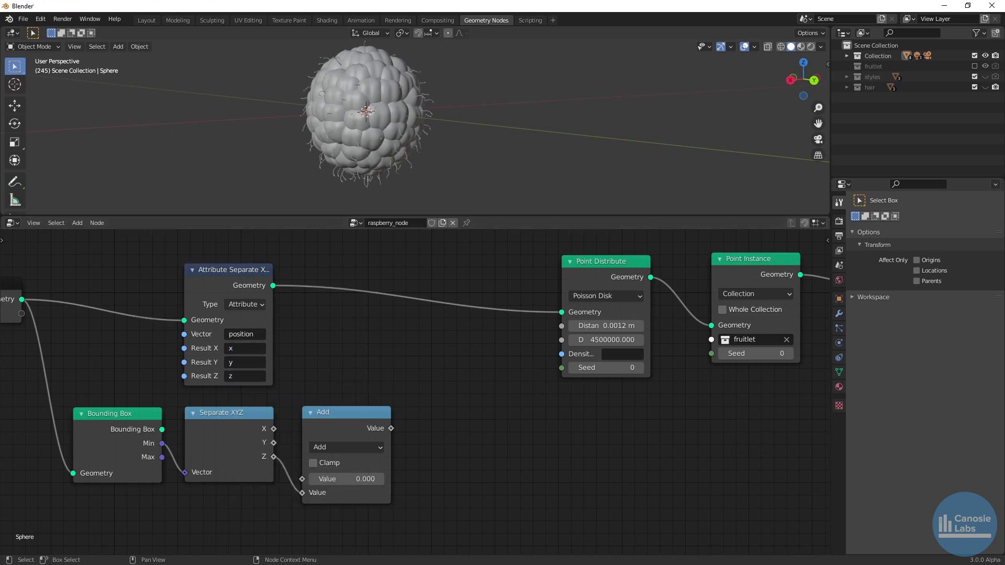
- Insert an Attribute Compare node between the Attribute Separate XYZ and Point Distribute nodes
key("shift+a")
type("att")
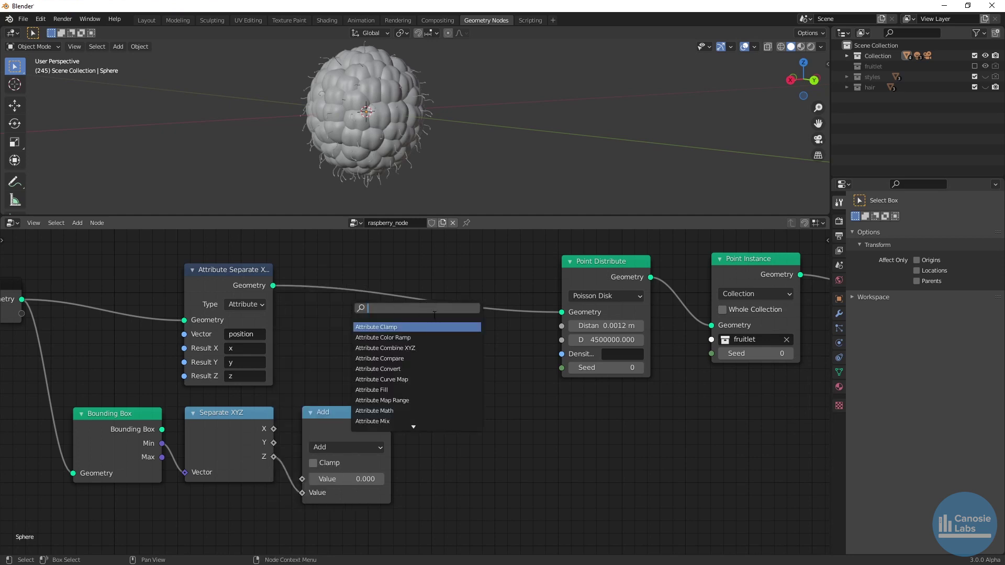
type("ribute c")
key("Down")
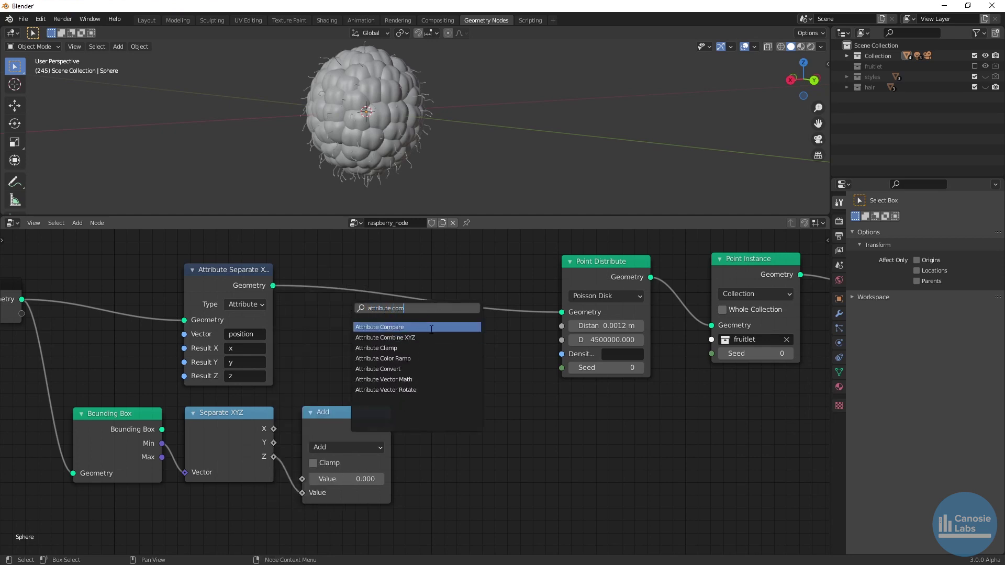
key("Return")
left_click(512, 277)
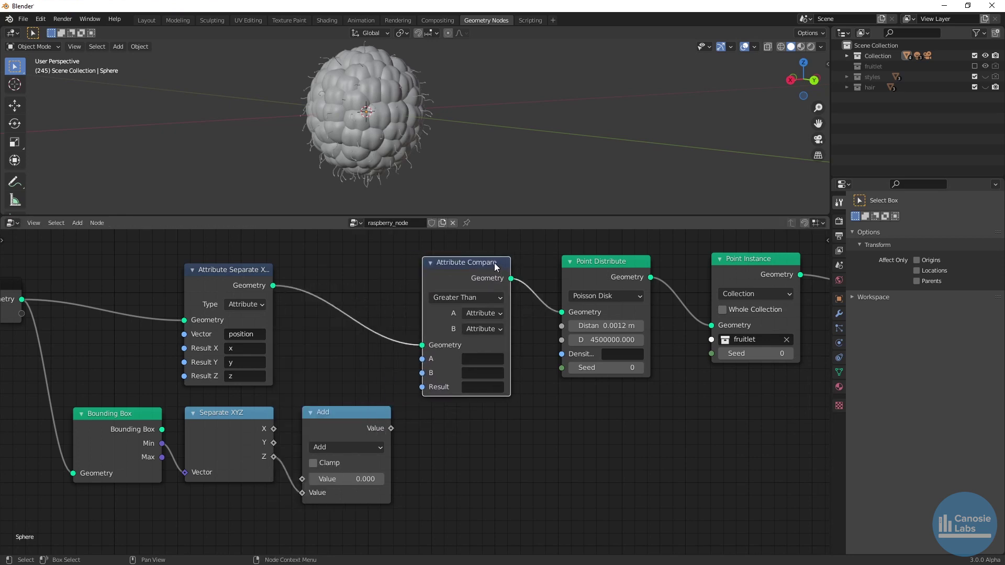
- Set Attribute Compare to Less Than with input B as Float, and enter z as attribute A
left_click(494, 296)
left_click(480, 312)
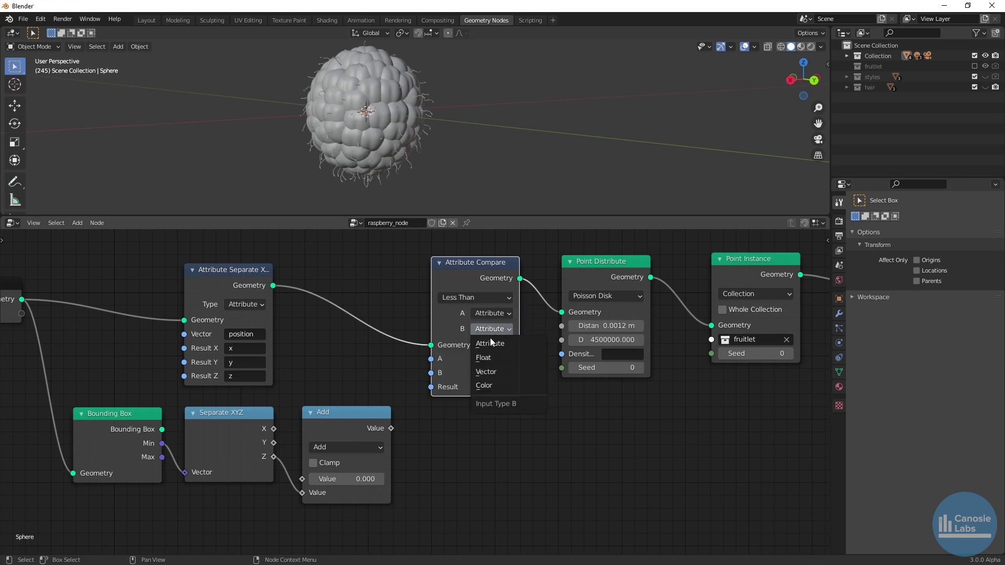
left_click(489, 358)
type("z")
key("Return")
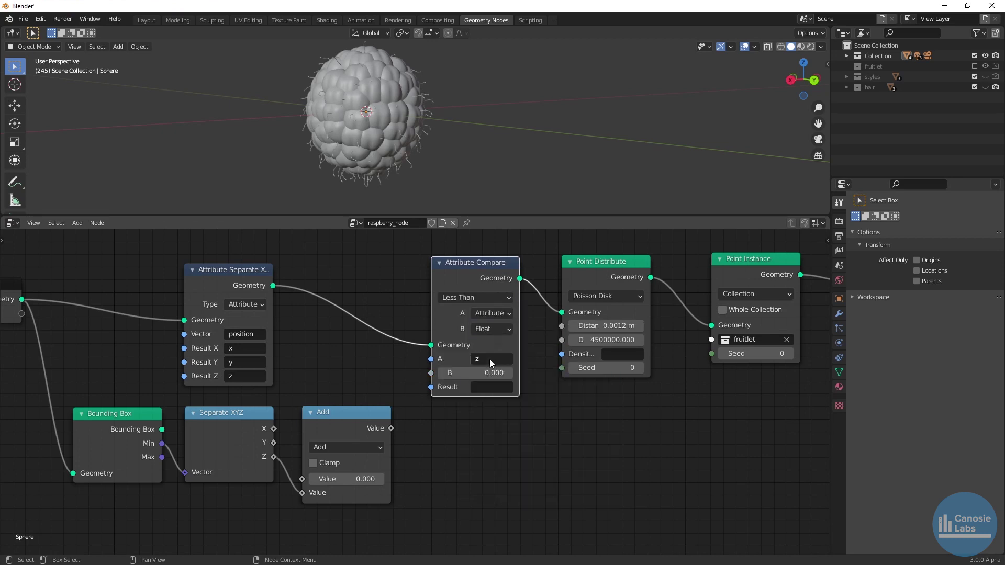
- Link the Add value to Attribute Compare's B, name its result density, and use density as Point Distribute's density attribute
left_click_drag(390, 428, 430, 372)
left_click(491, 387)
type("density")
key("Return")
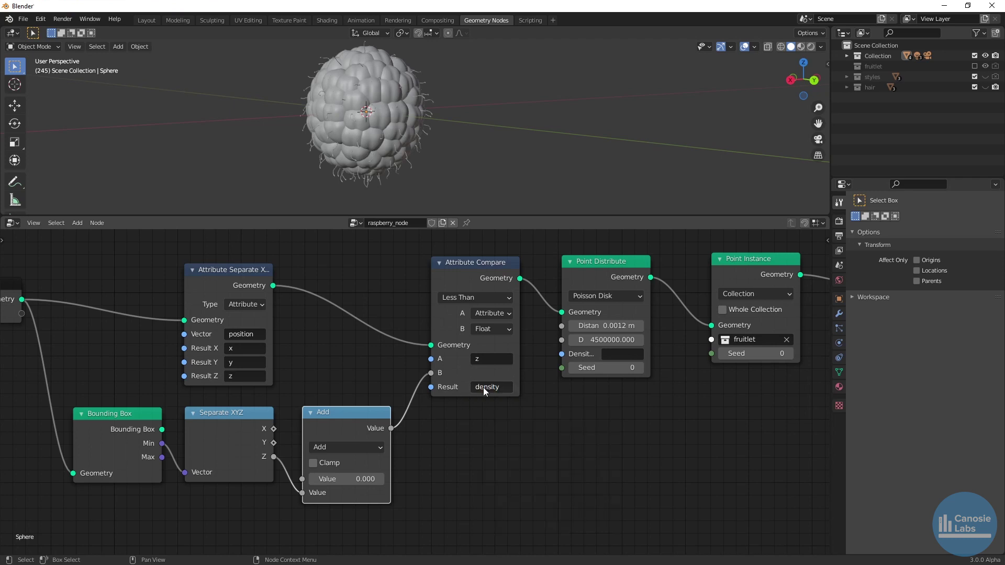
type("density")
- Set the Add node's first value to 0.007 to cut off the berry's top
left_click(362, 478)
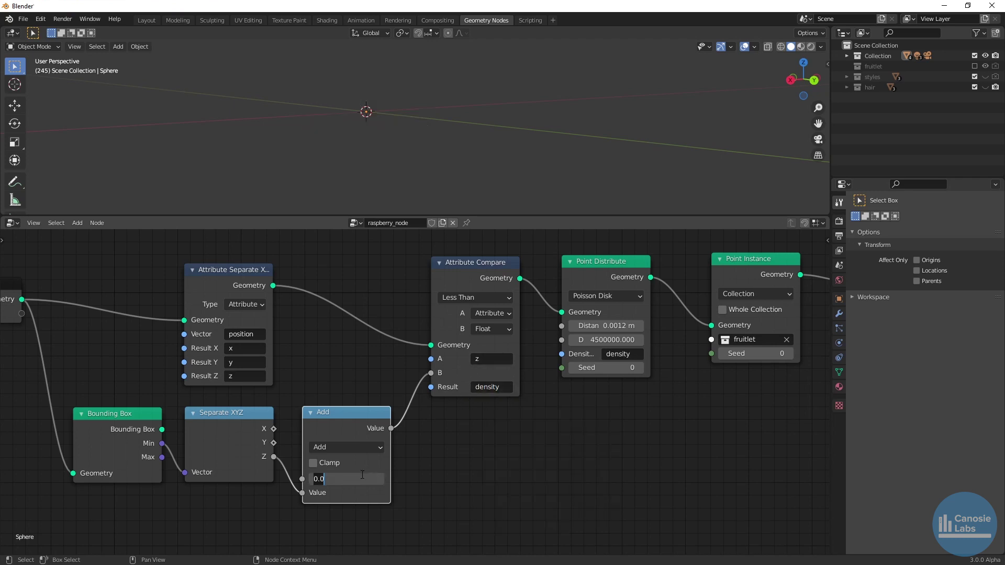
type("07")
key("Return")
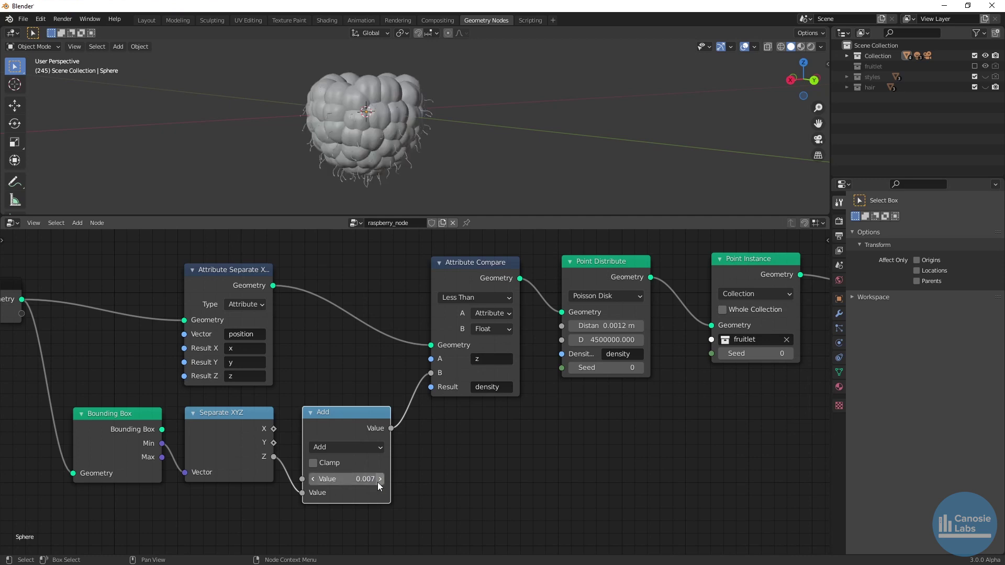
- Try 0.005 and 0.008 as the Add node's first value, and set it back to 0.007
scroll(377, 482, "up", 3)
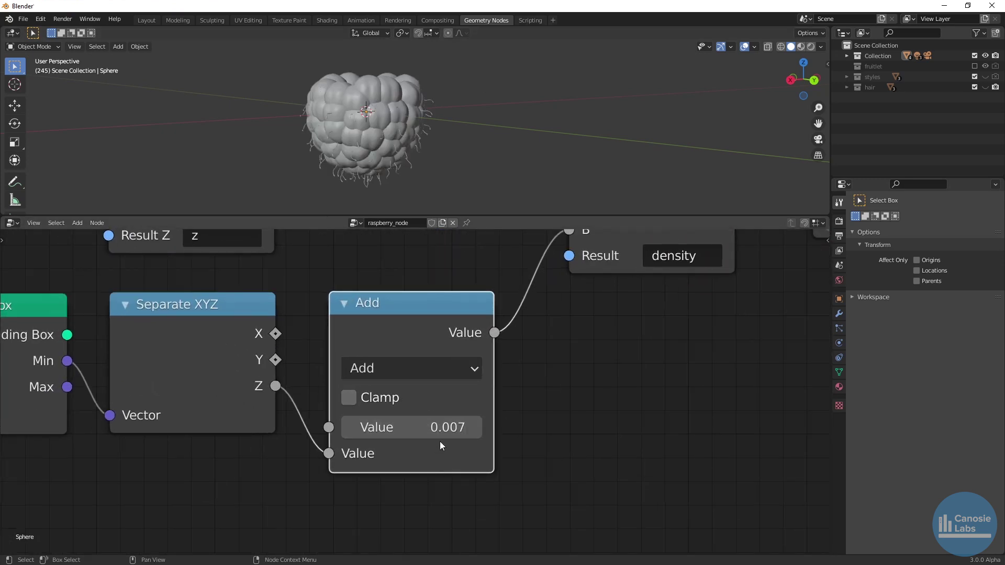
left_click(426, 418)
key("BackSpace")
type("5")
key("Return")
left_click(427, 417)
key("BackSpace")
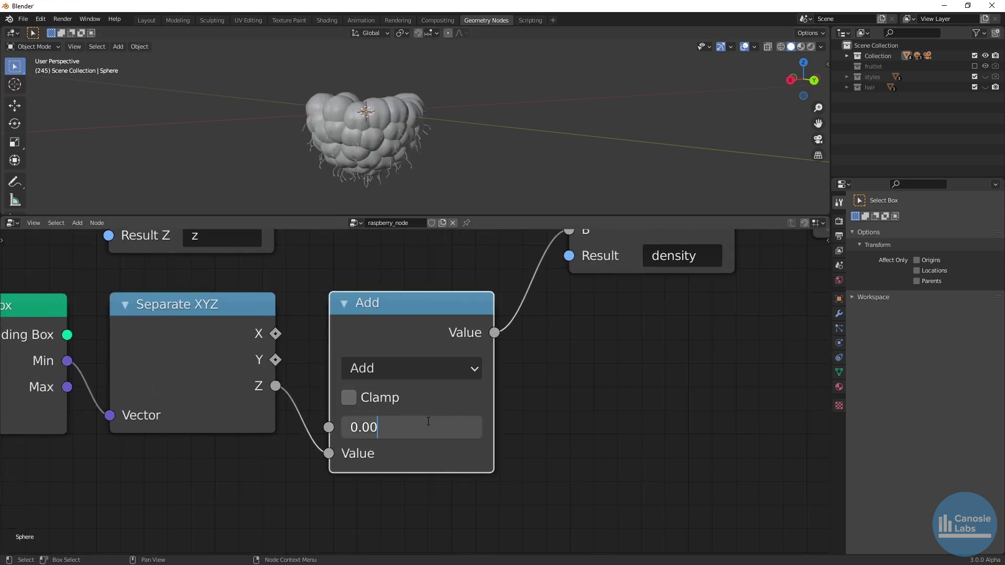
type("8")
key("Return")
left_click(430, 424)
type("7")
key("Return")
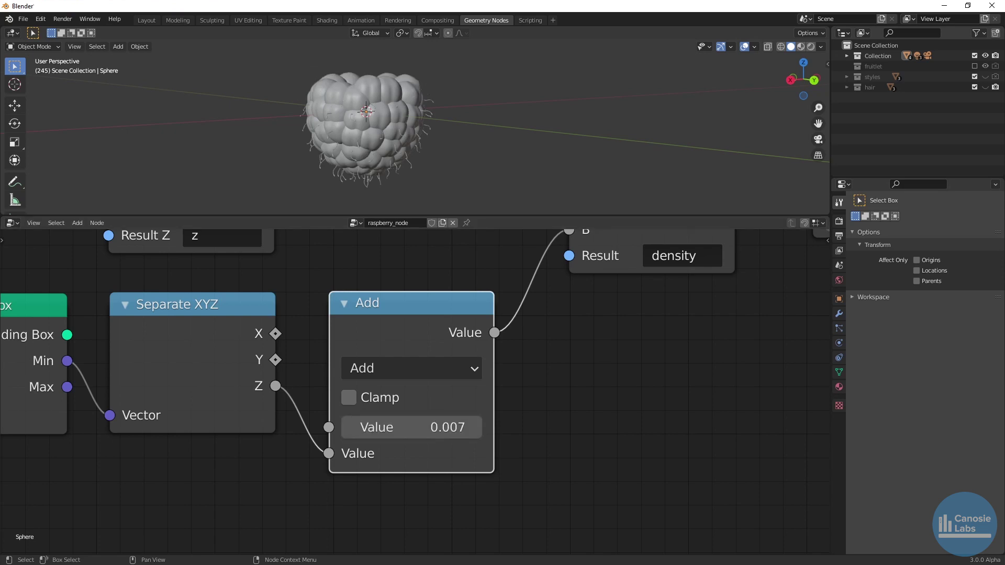
- Make room before Point Instance and insert an Attribute Mix node between Point Distribute and Point Instance
key("Home")
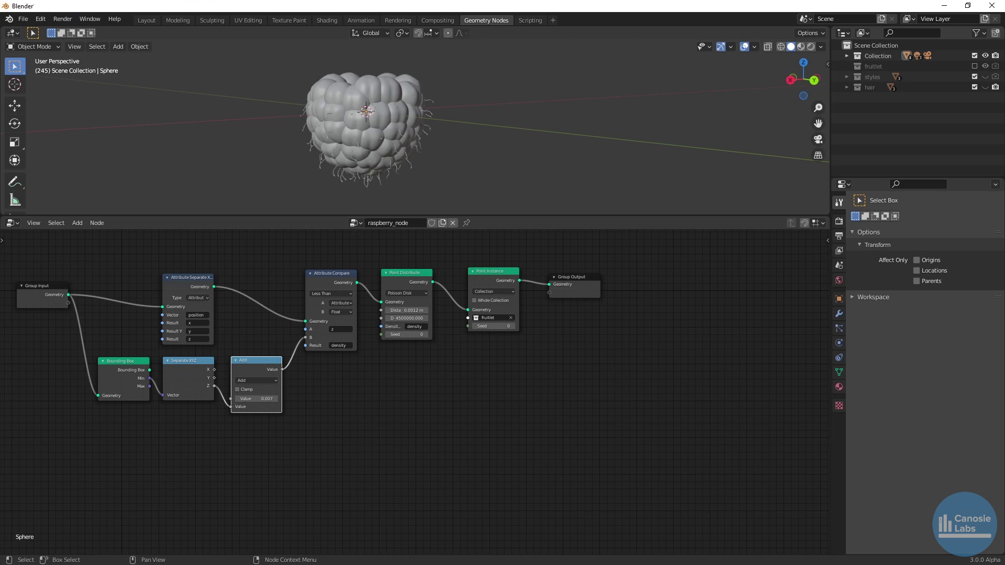
left_click_drag(717, 344, 659, 297)
scroll(511, 278, "up", 2)
scroll(511, 283, "up", 2)
key("shift+a")
left_click(443, 296)
type("attribute mix")
key("Return")
left_click(445, 301)
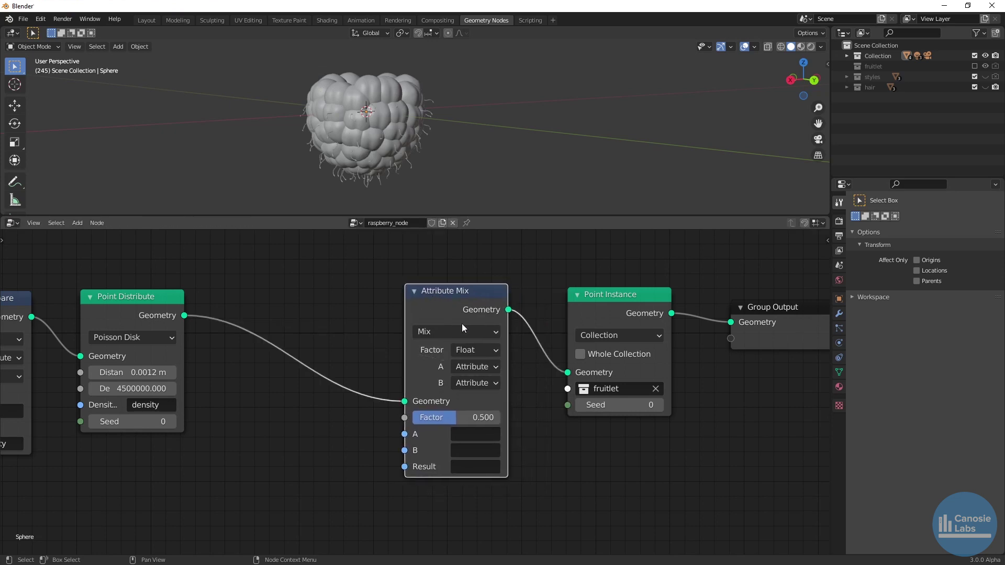
- Set Attribute Mix to Multiply with a factor of 1, position as attribute A and Vector as the B type
left_click(454, 331)
left_click(463, 291)
left_click(471, 382)
left_click(479, 430)
left_click(473, 419)
type("1")
left_click(471, 433)
left_click(471, 279)
- Set Attribute Mix's B vector to 1, 1, 1.3 and write the result to position
left_click(456, 465)
type("1")
left_click(449, 484)
type("1")
left_click(447, 494)
type("1.3")
key("Return")
left_click(474, 510)
left_click(517, 355)
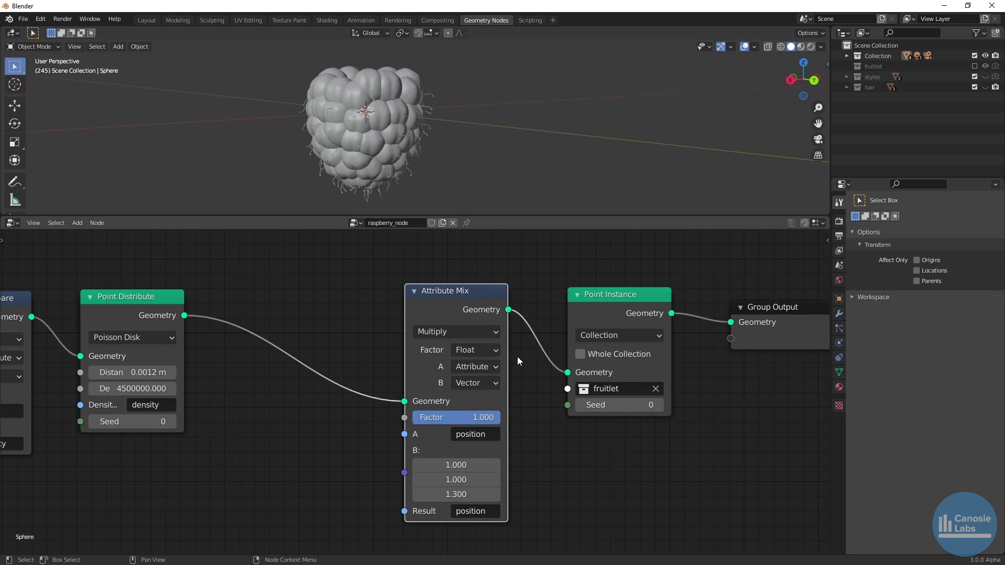
- Try a different Z multiplier such as 1.2 in Attribute Mix, and set it back to 1.3
left_click(466, 494)
key("BackSpace")
type("2")
key("Return")
left_click(467, 492)
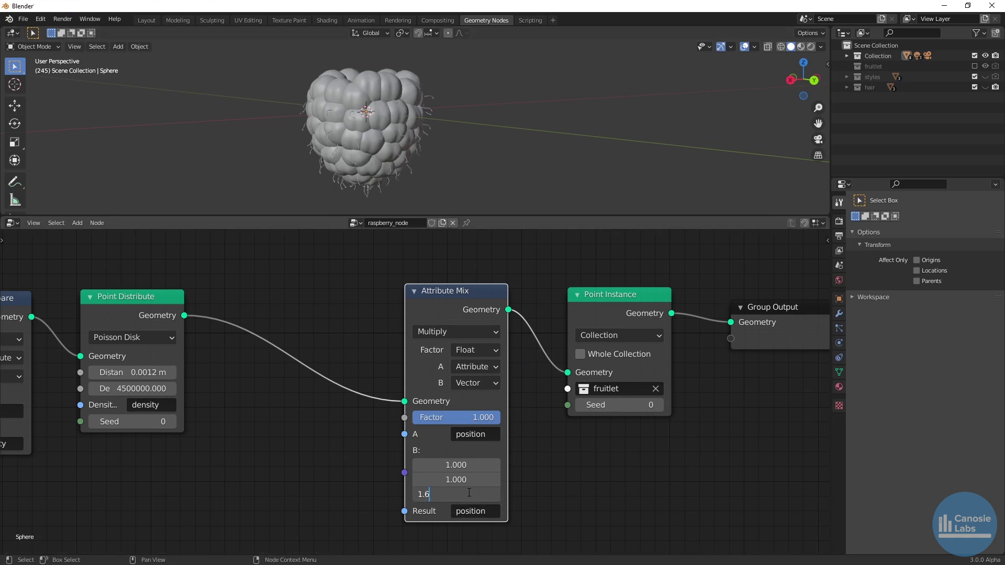
type("3")
key("Return")
- Insert an Attribute Randomize node between Point Distribute and Attribute Mix
middle_click_drag(250, 409, 325, 408)
key("shift+a")
left_click(344, 359)
type("at")
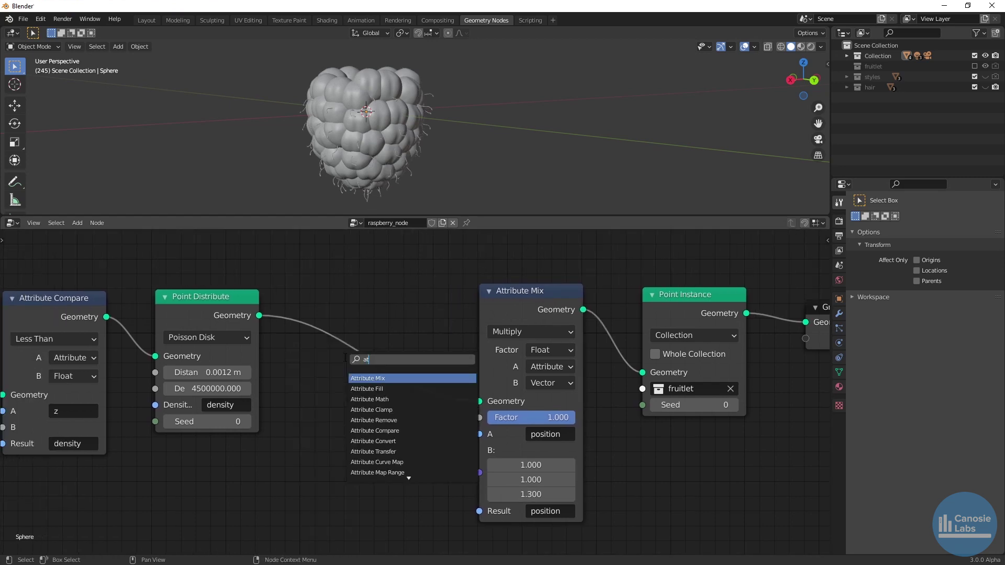
type("tribute rand")
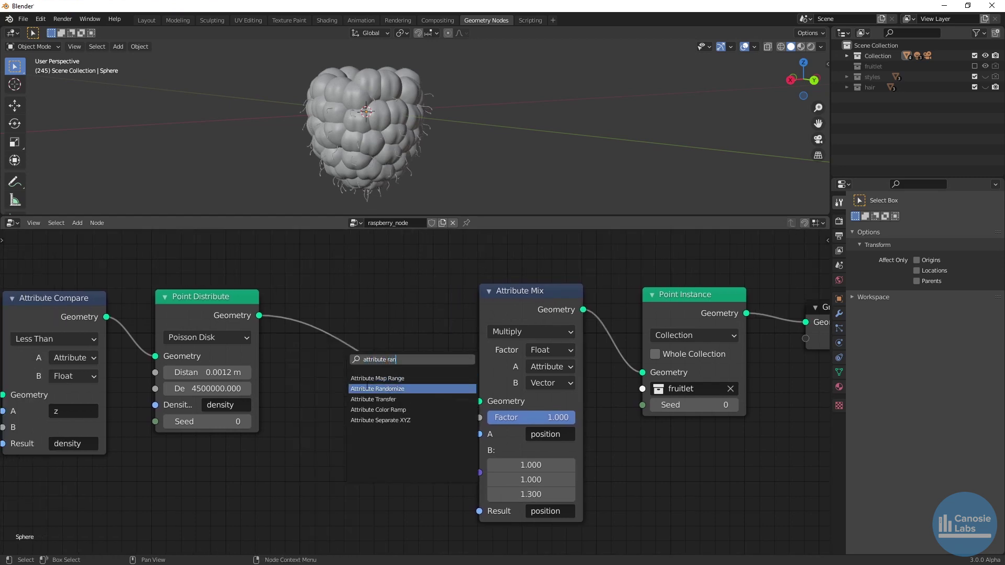
key("Return")
left_click(338, 359)
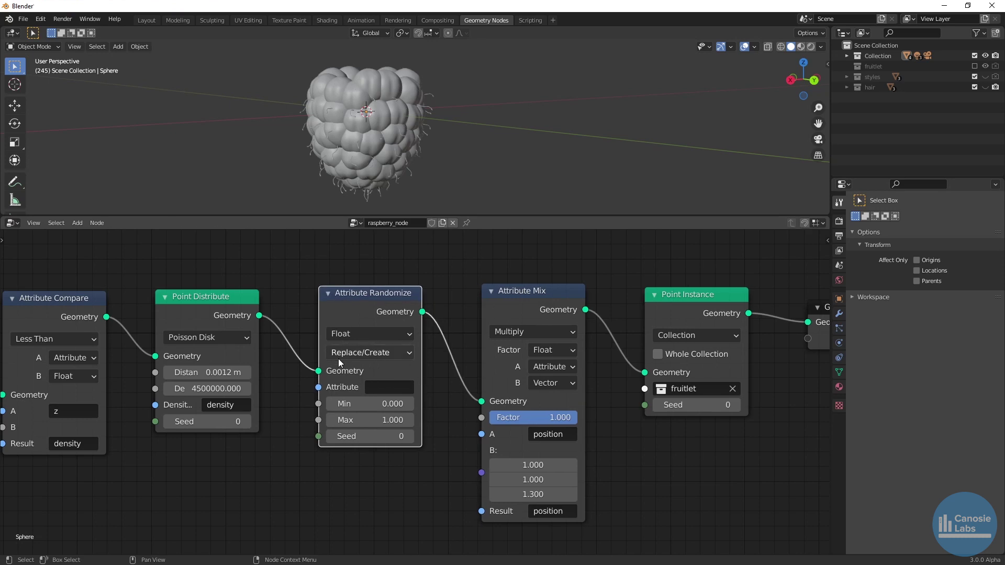
- Randomize the scale attribute with a minimum of 0.7 and a maximum of 0.8
left_click(369, 385)
type("scale")
key("Return")
left_click(383, 403)
type("0.0")
type(".7")
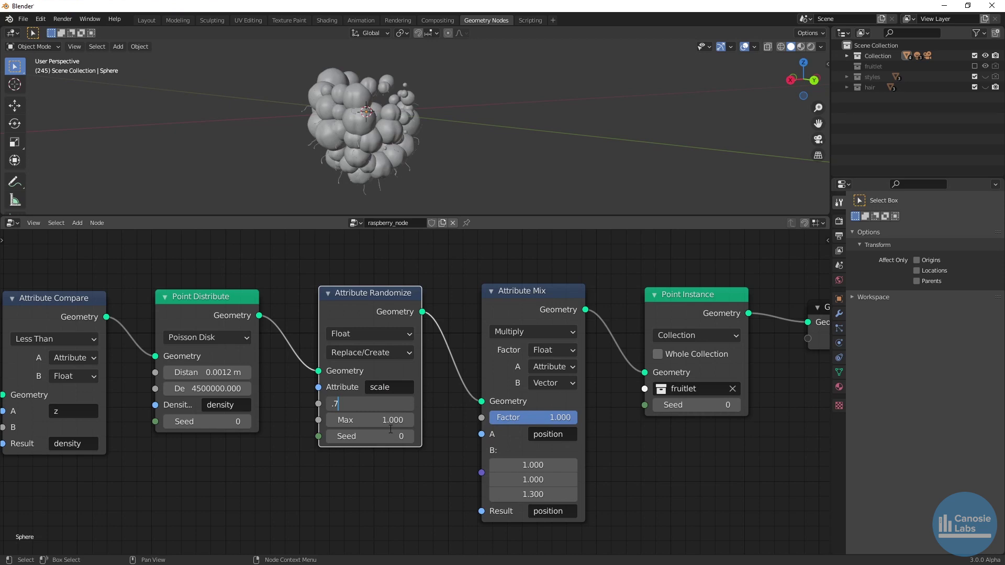
key("Tab")
type(".8")
key("Return")
left_click(340, 481)
middle_click_drag(273, 397, 438, 383)
left_click_drag(389, 413, 503, 412)
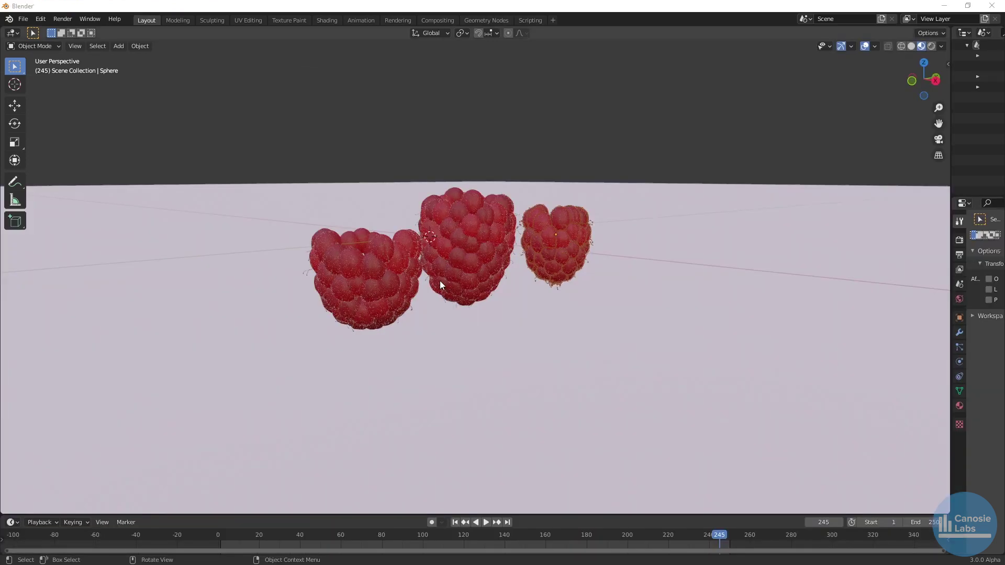
middle_click_drag(439, 280, 174, 296)
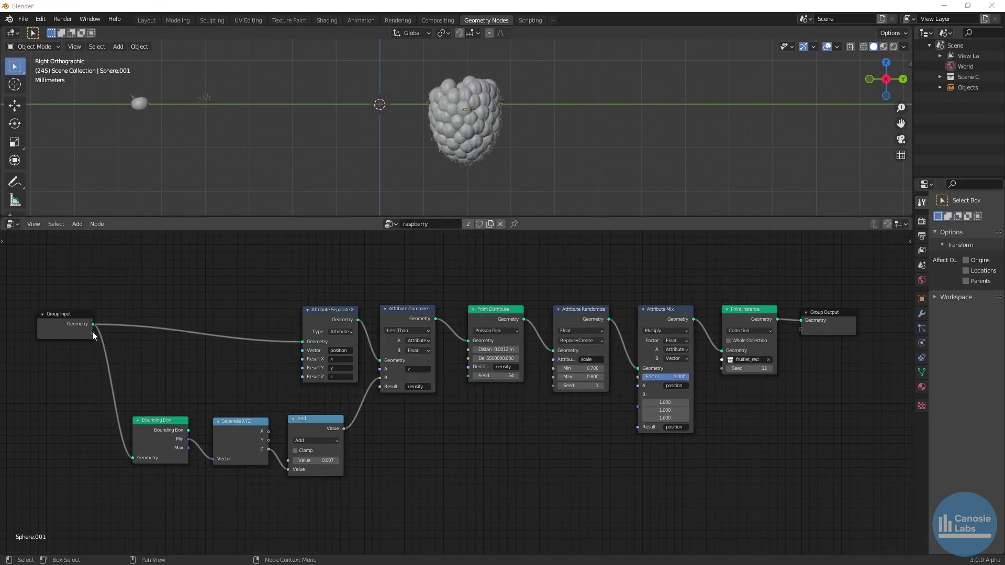
- Expose the Add value, Point Distribute seed and Attribute Mix B vector as group inputs named height, seed and vertical stretch
left_click_drag(93, 333, 468, 376)
left_click_drag(93, 350, 638, 407)
key("n")
left_click(905, 313)
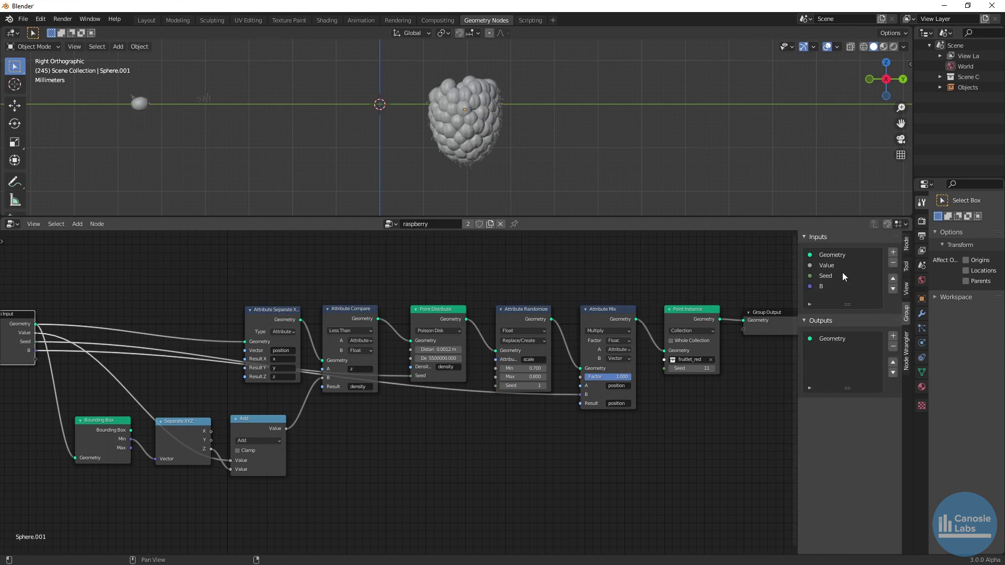
left_click(824, 265)
type("height")
double_click(831, 276)
type("s")
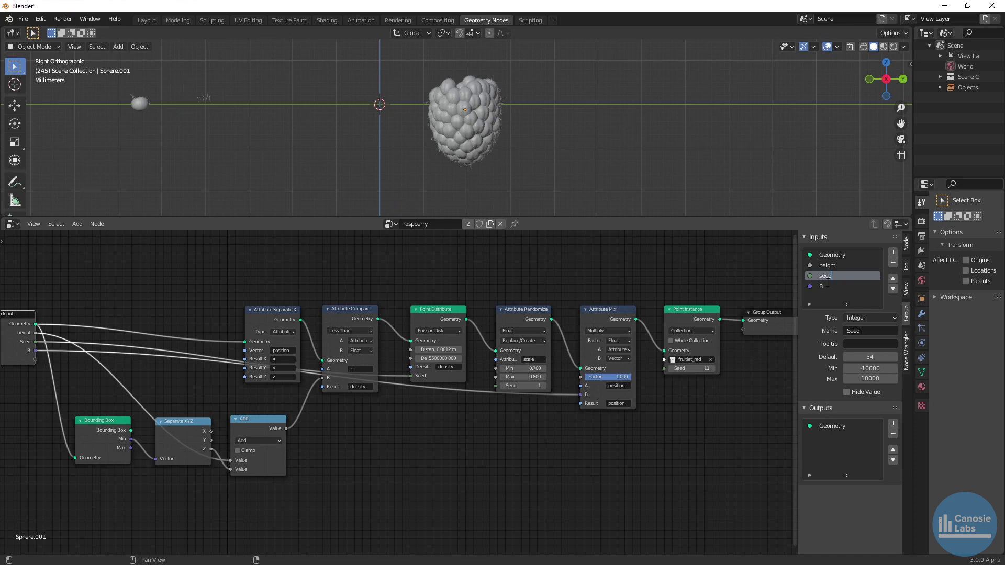
type("vertical stretch")
key("Return")
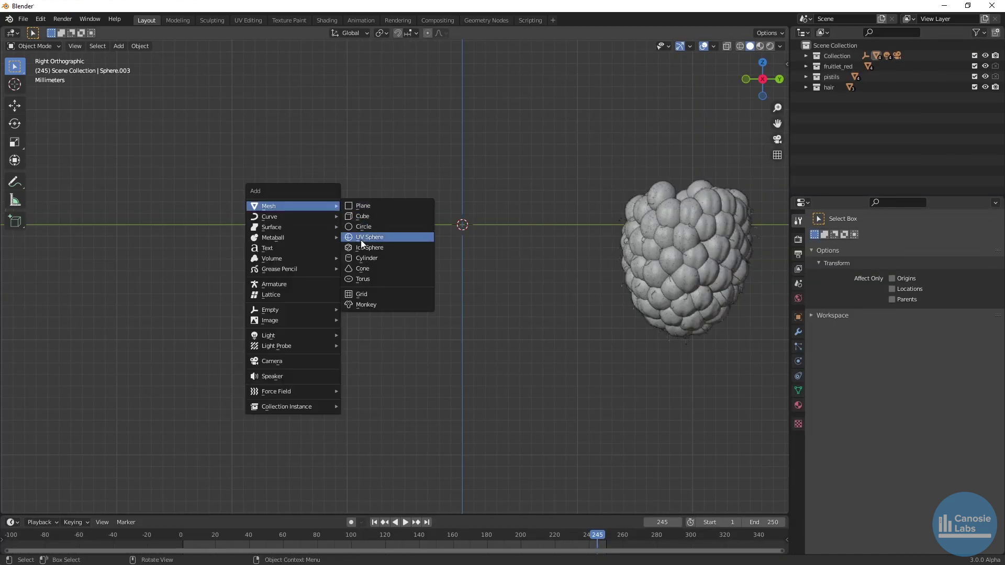
- Add UV spheres beside the existing raspberry
key("shift+a")
mouse_move(439, 239)
left_click(523, 270)
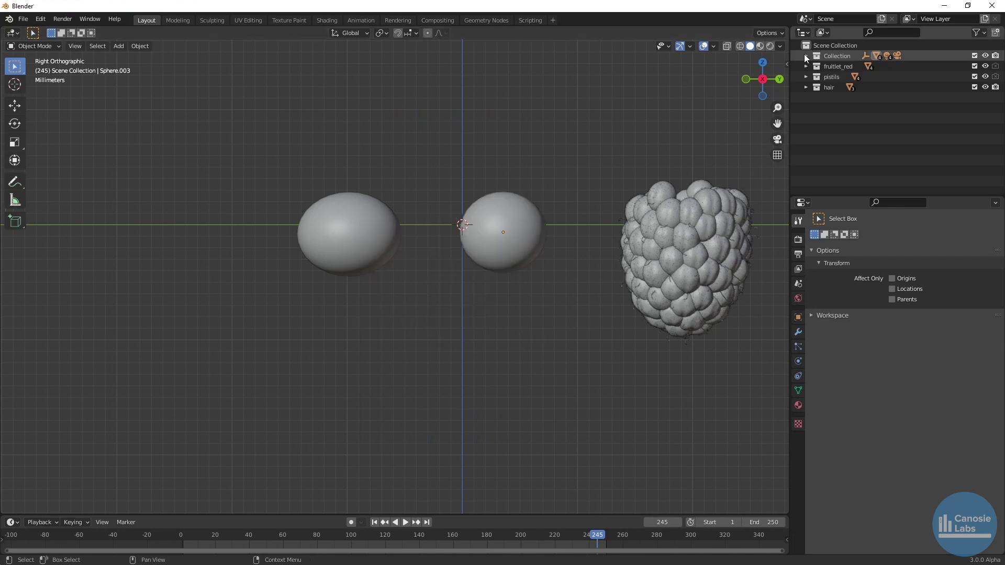
- Give the wider, flattened sphere a Geometry Nodes modifier using the raspberry node group with height 0.005
left_click(381, 234)
left_click(798, 333)
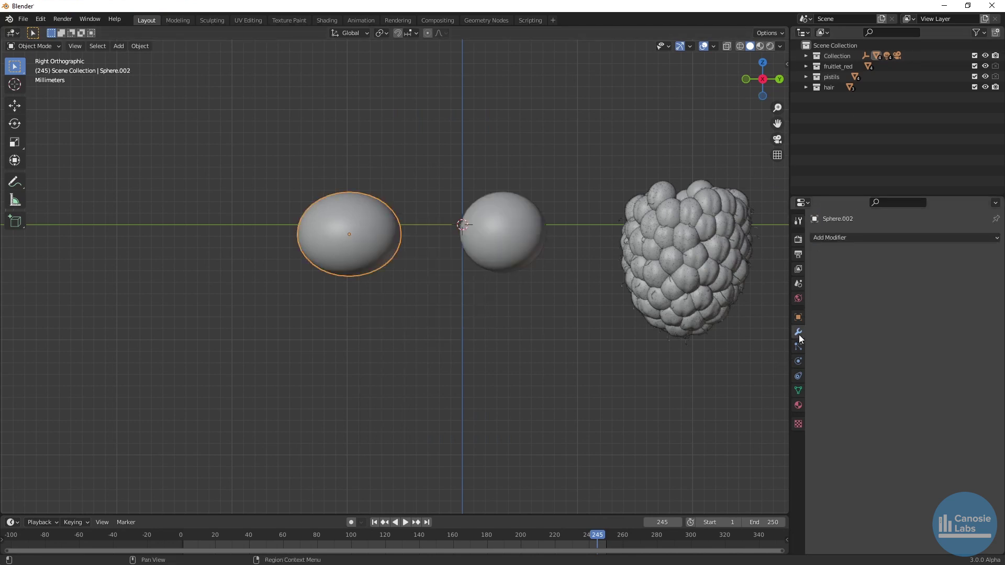
left_click(830, 242)
left_click(830, 338)
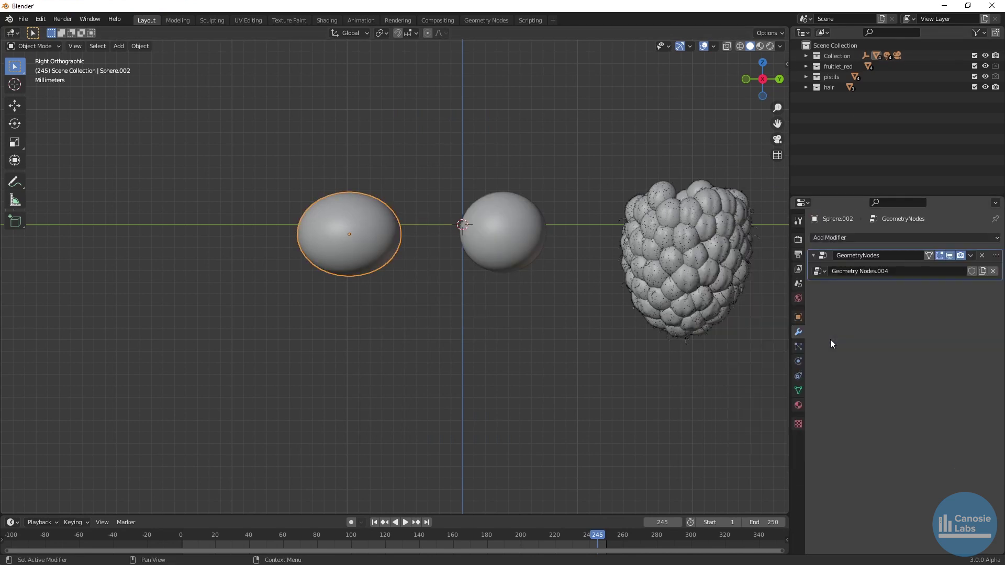
double_click(948, 284)
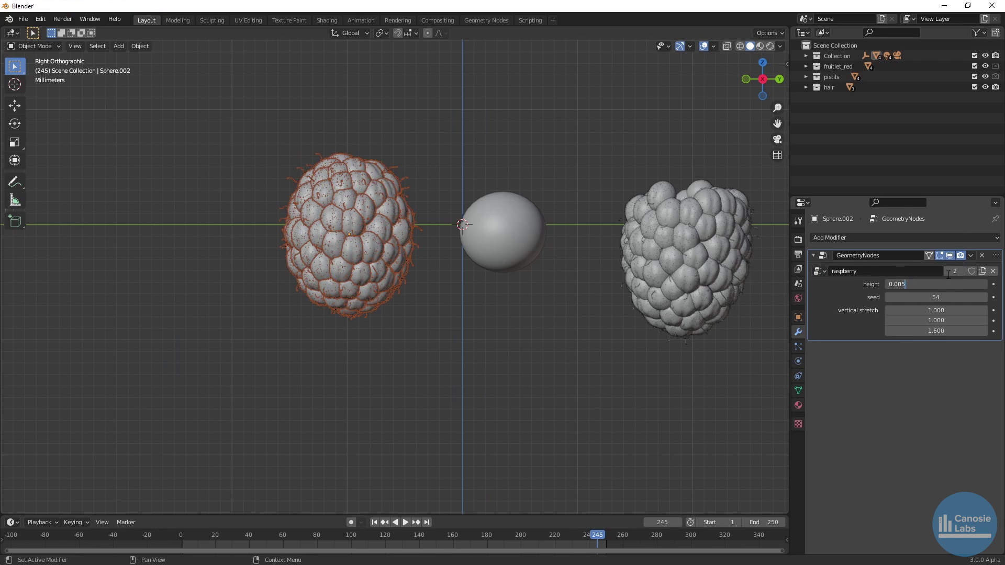
key("Return")
- Apply the raspberry node group to the remaining plain sphere through a Geometry Nodes modifier, setting height to 0.004 and changing the seed
left_click(502, 235)
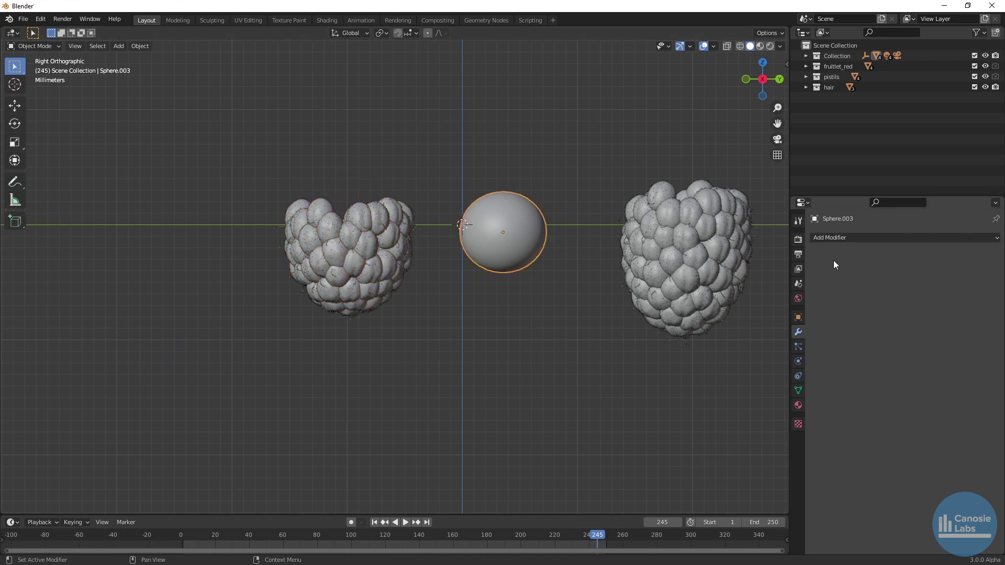
left_click(823, 237)
left_click(815, 335)
double_click(947, 284)
type("004")
key("Return")
left_click_drag(936, 297, 948, 297)
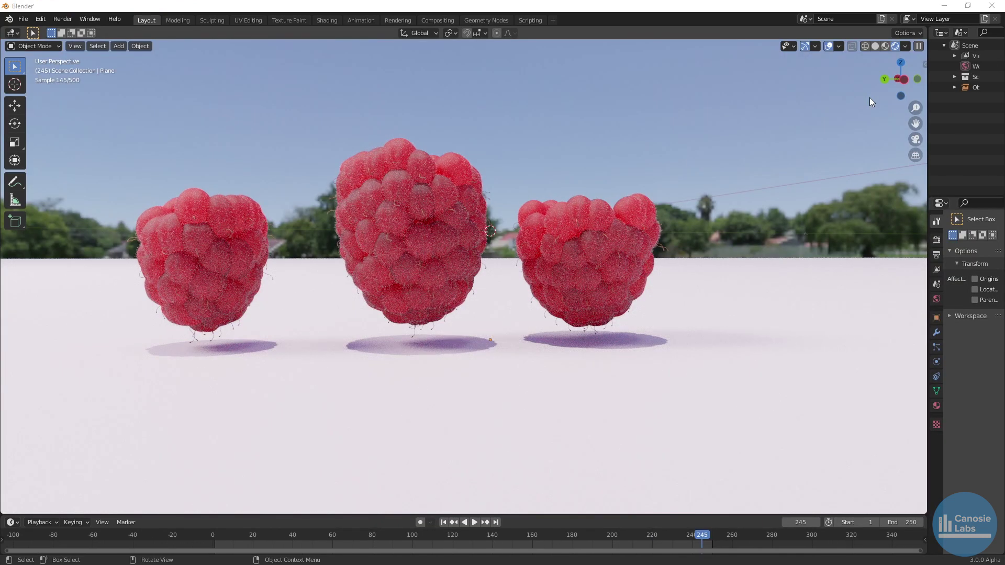